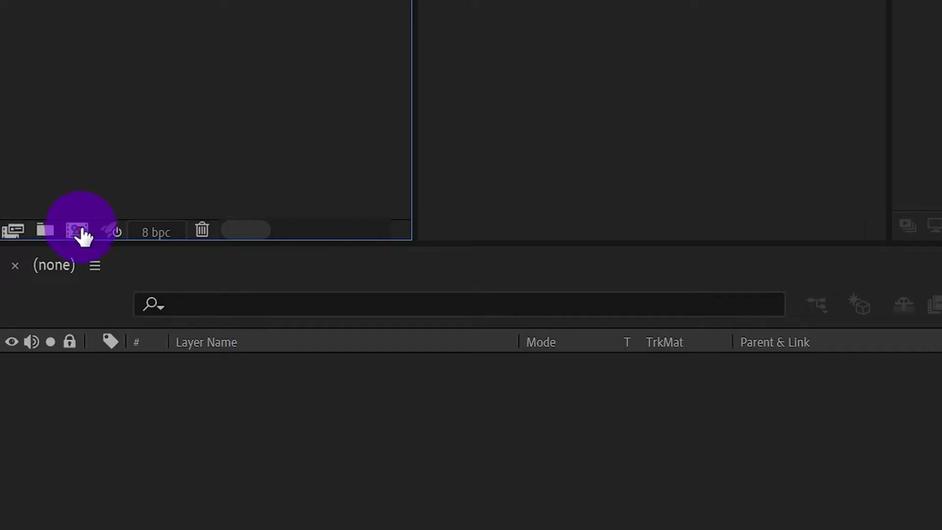
Create the Main composition at 1920×1080, 29.97 fps, 10 seconds long
left_click(28, 346)
type("M")
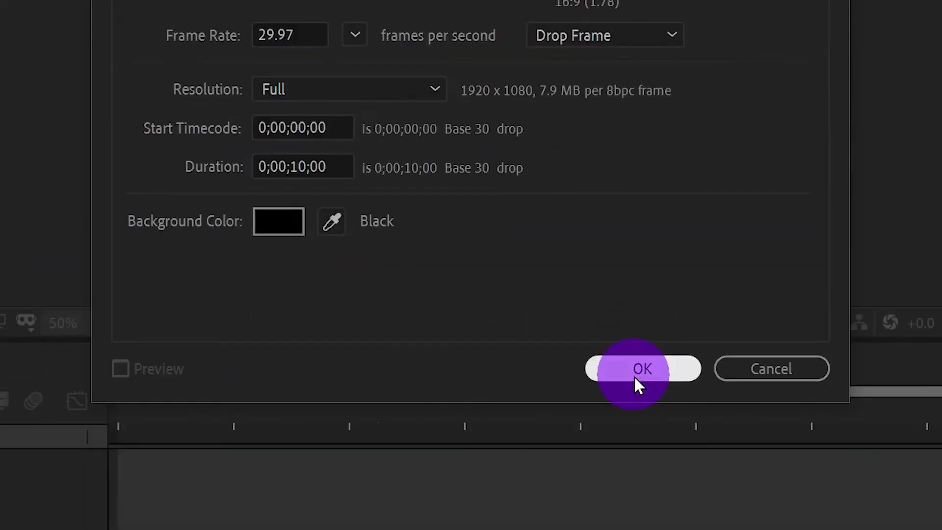
left_click(634, 375)
right_click(92, 390)
Add a new full-frame solid layer named Map 1
mouse_move(244, 246)
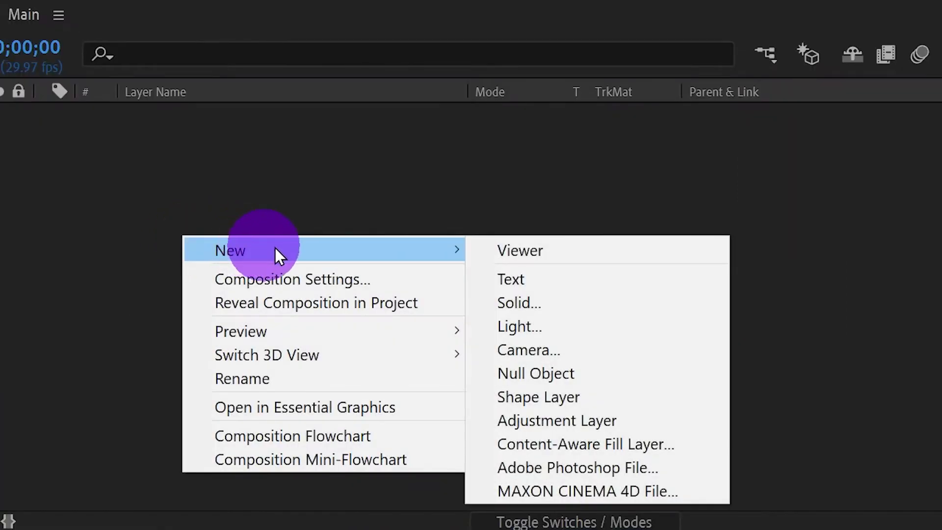
left_click(582, 300)
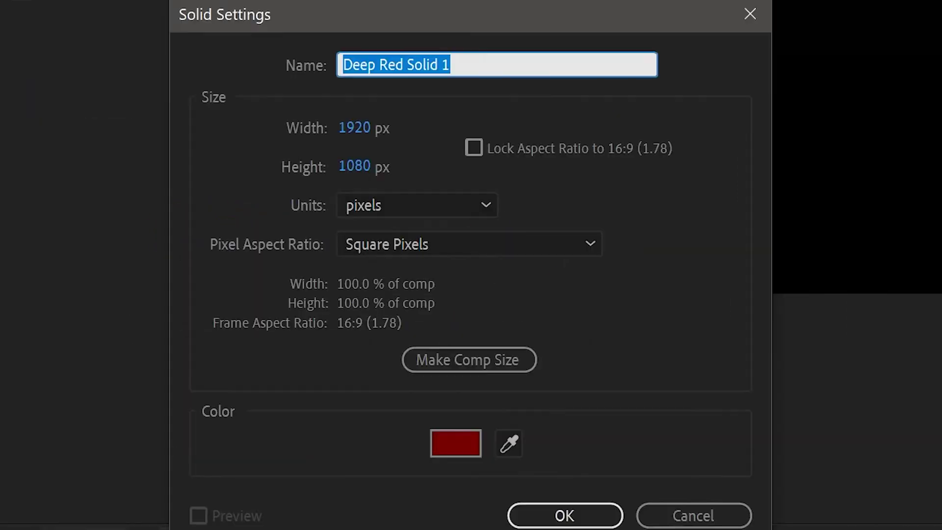
type("Ma")
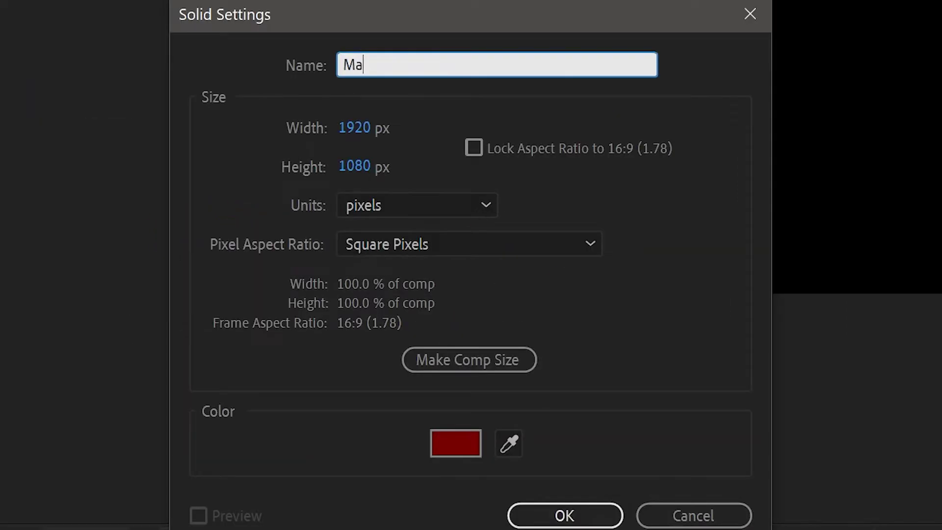
type("p 1")
left_click(564, 514)
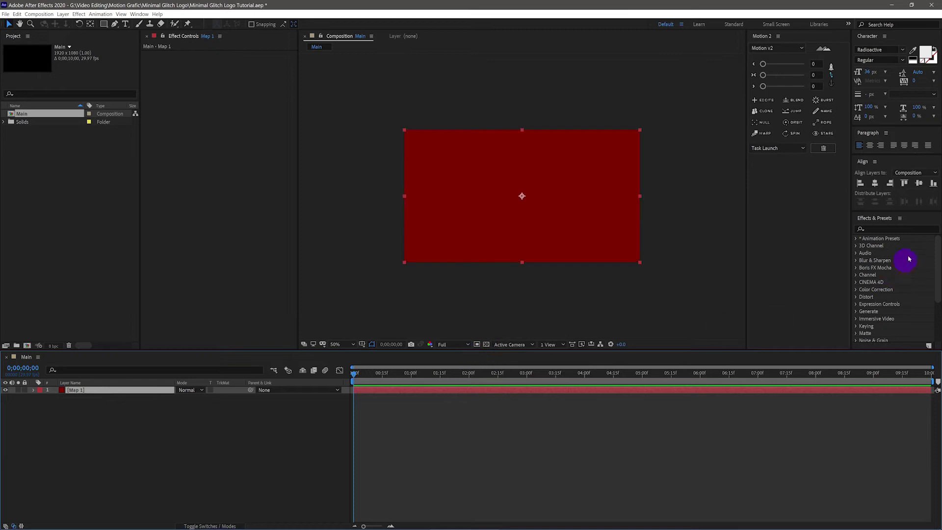
Apply the Gradient Ramp effect to the Map 1 solid
left_click(892, 228)
type("gr")
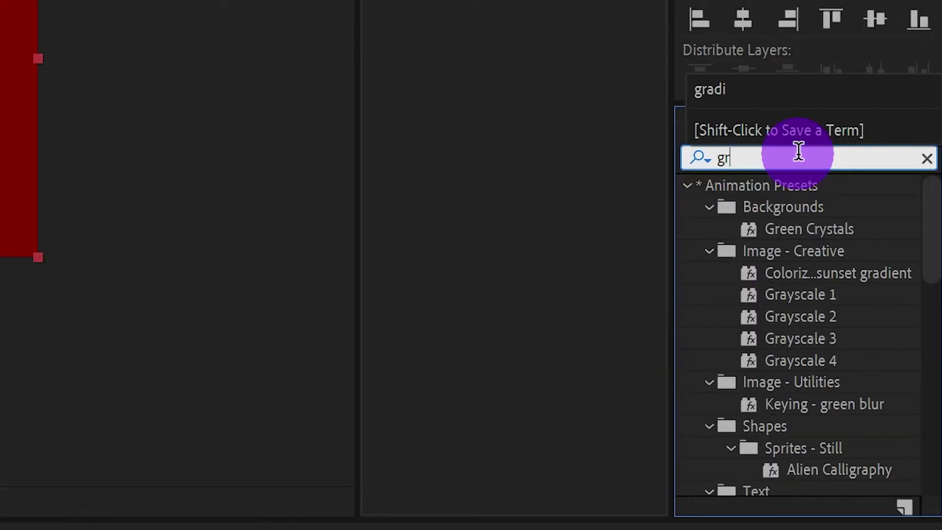
type("ad")
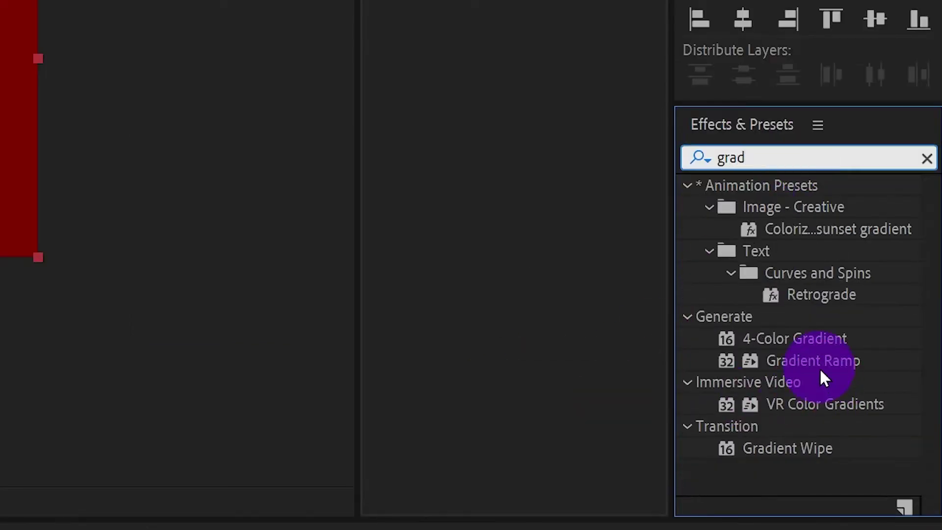
left_click(821, 369)
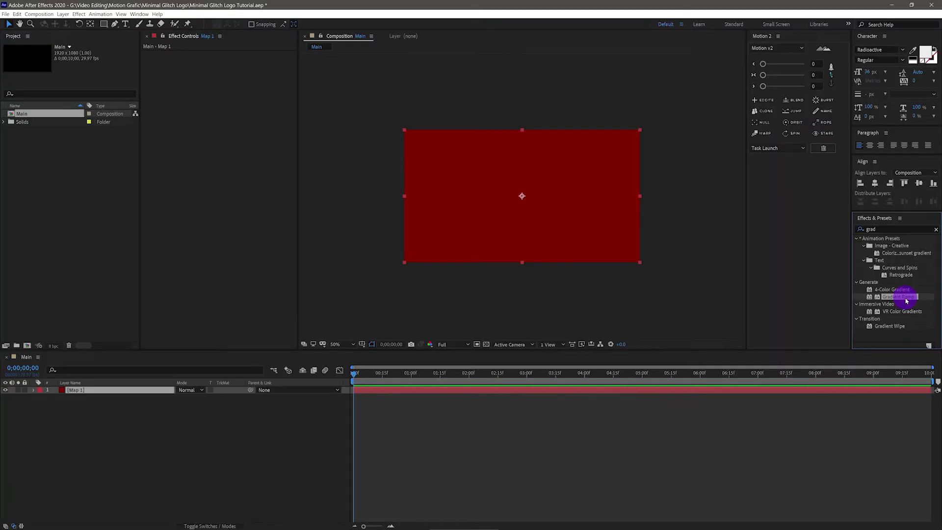
left_click_drag(906, 301, 559, 390)
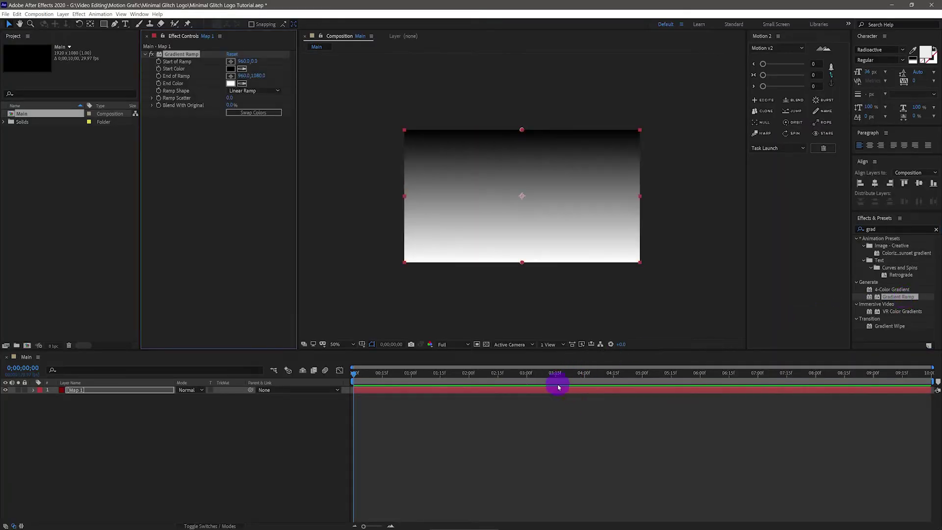
Apply Posterize to Map 1 and set its Level to 25
left_click(883, 229)
type("po")
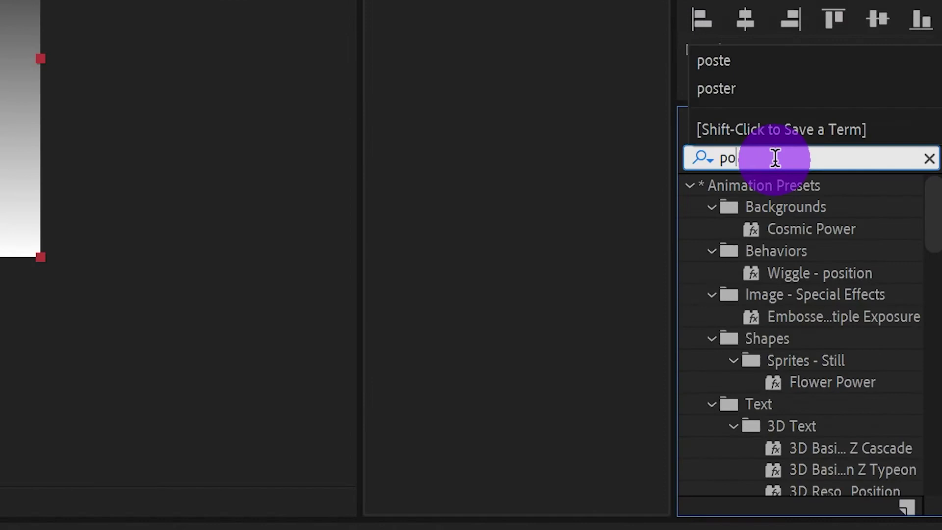
type("st")
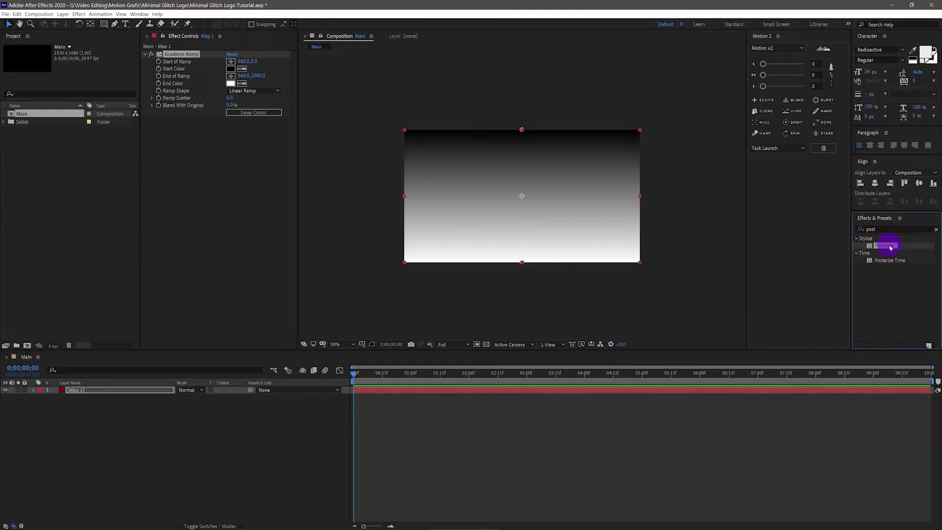
left_click_drag(784, 216, 611, 391)
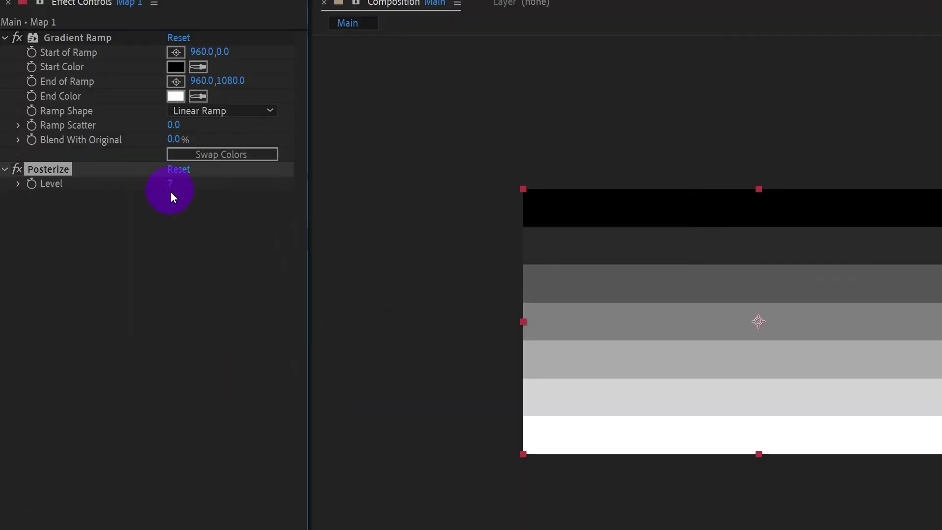
left_click(227, 128)
type("25")
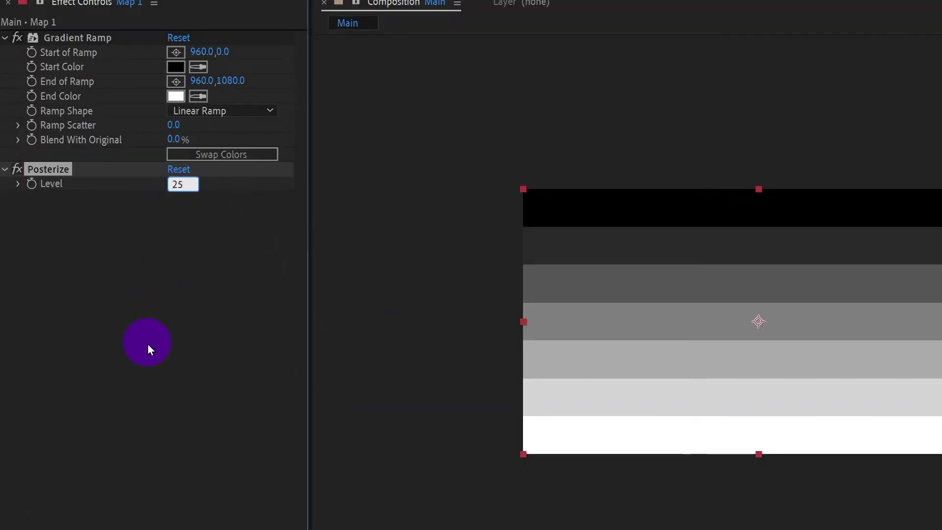
key("Return")
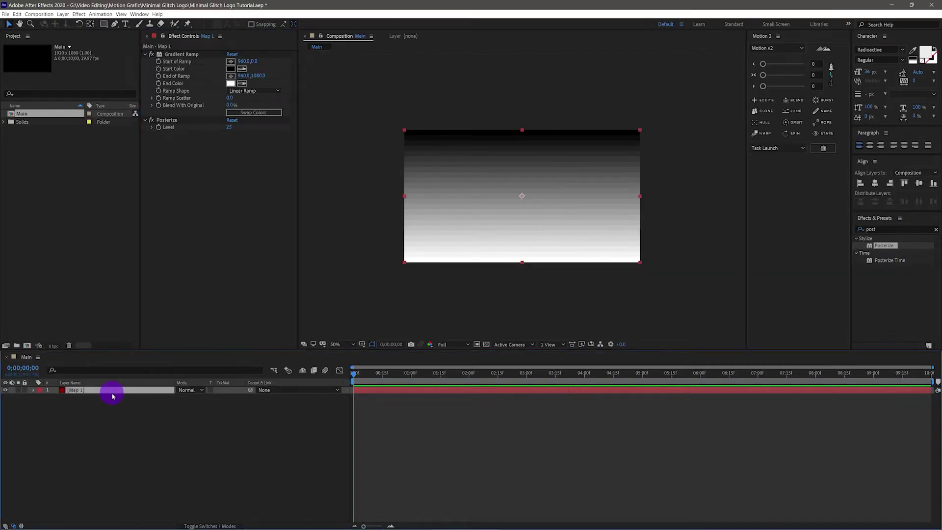
Duplicate Map 1, rename the copy Map 2, and hide it
key("ctrl+d")
left_click(104, 400)
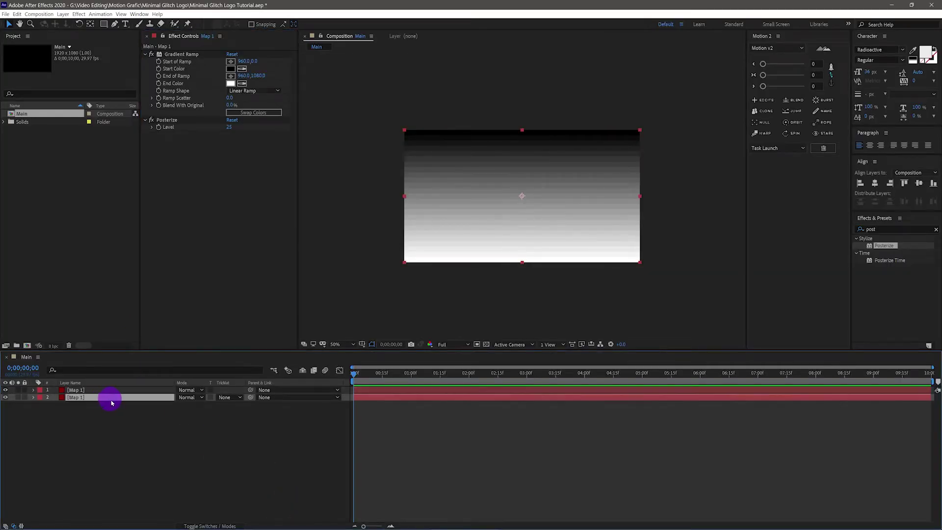
key("Return")
double_click(116, 398)
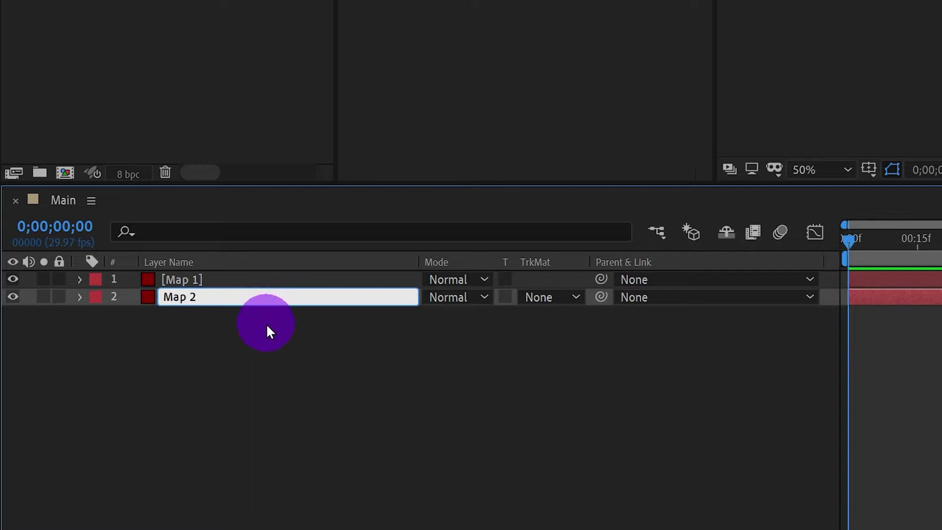
left_click(182, 321)
left_click(12, 297)
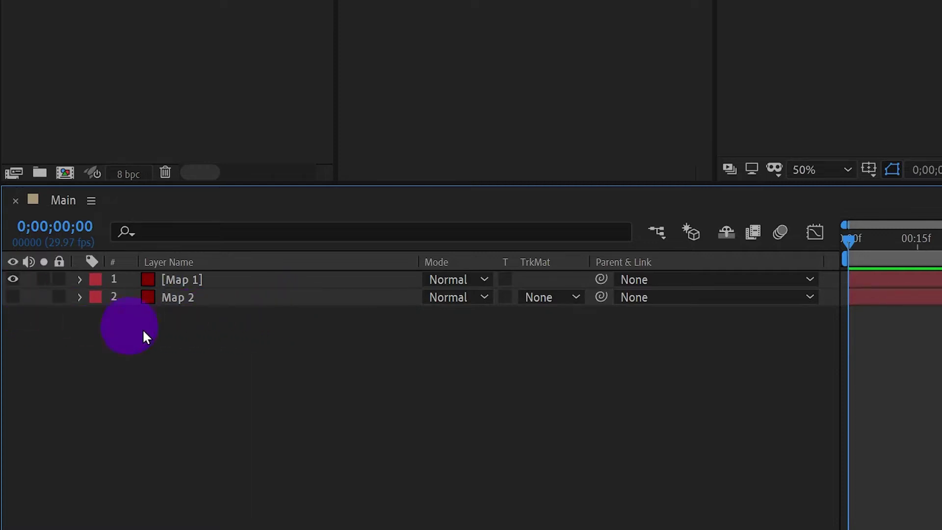
Swap Map 1's gradient colours and move its anchor point to the top centre
left_click(189, 278)
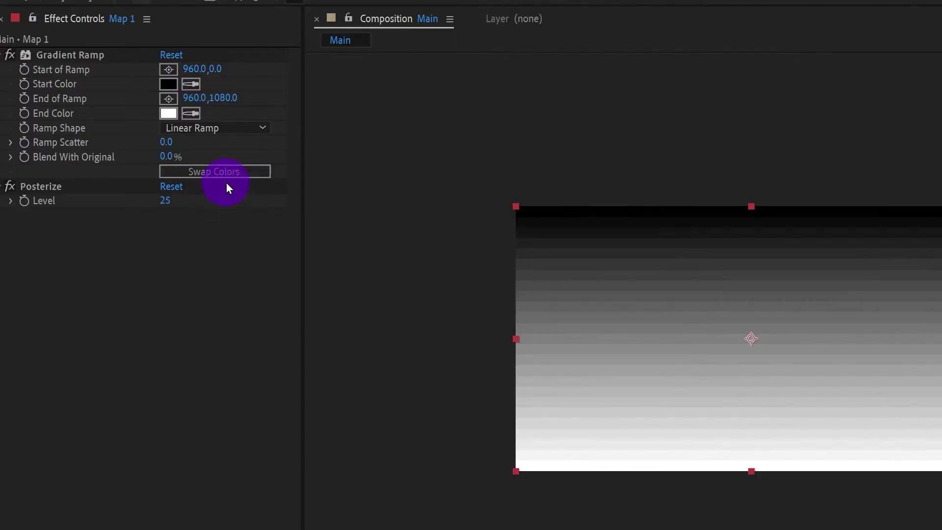
left_click(226, 175)
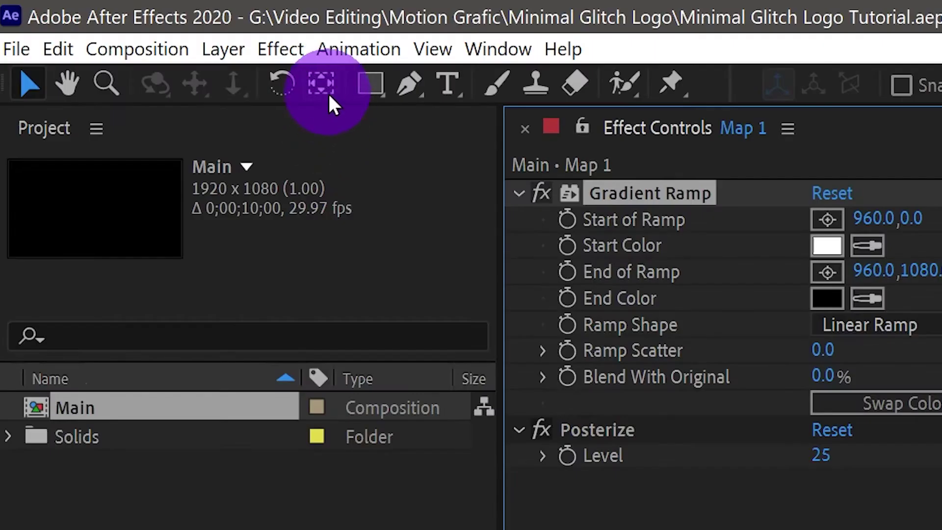
left_click(321, 83)
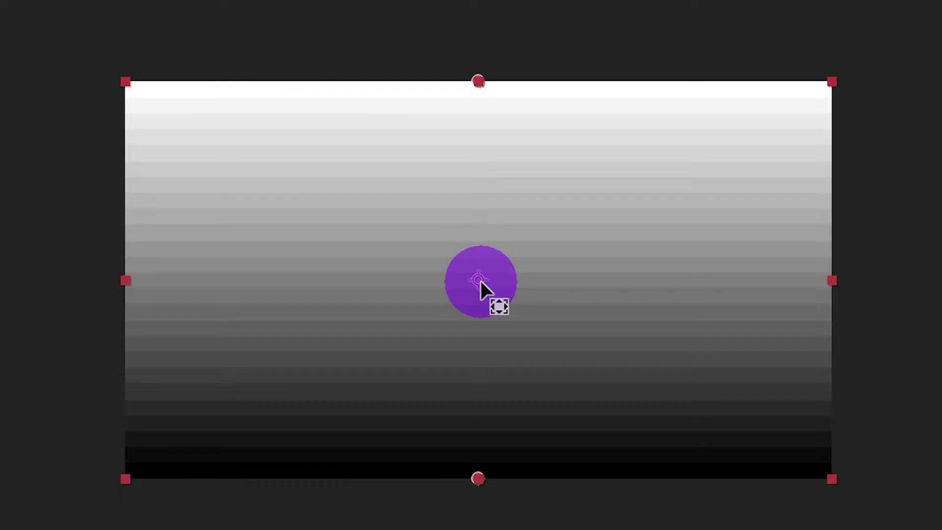
left_click_drag(481, 280, 481, 84)
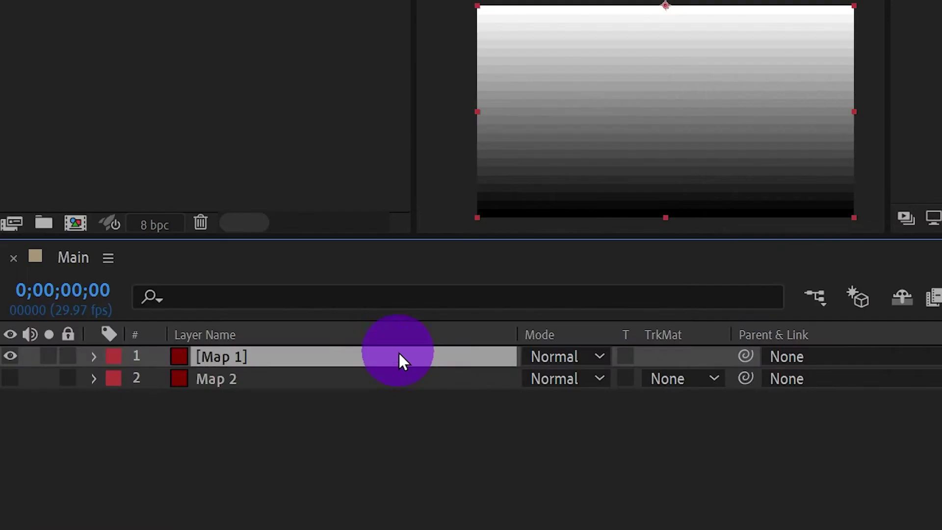
Set Map 1's scale to 100,50% with width and height unlinked
key("s")
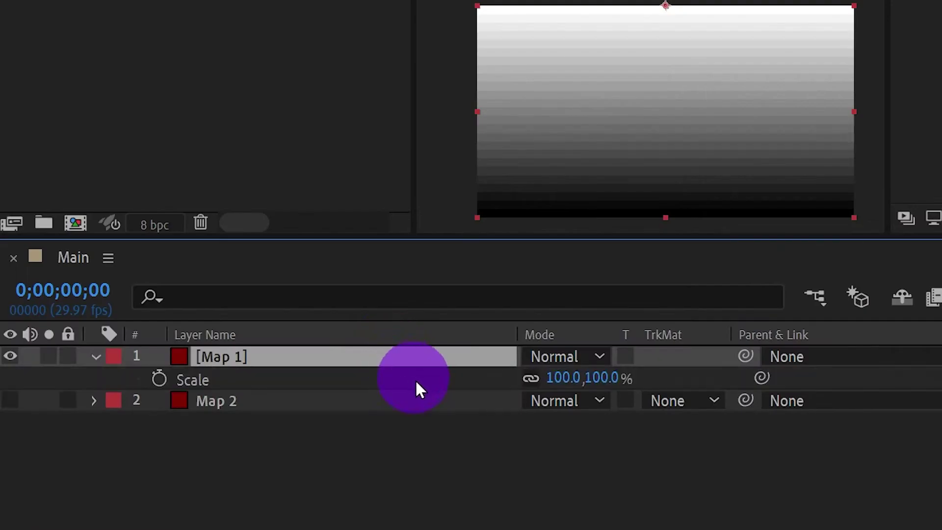
left_click(531, 378)
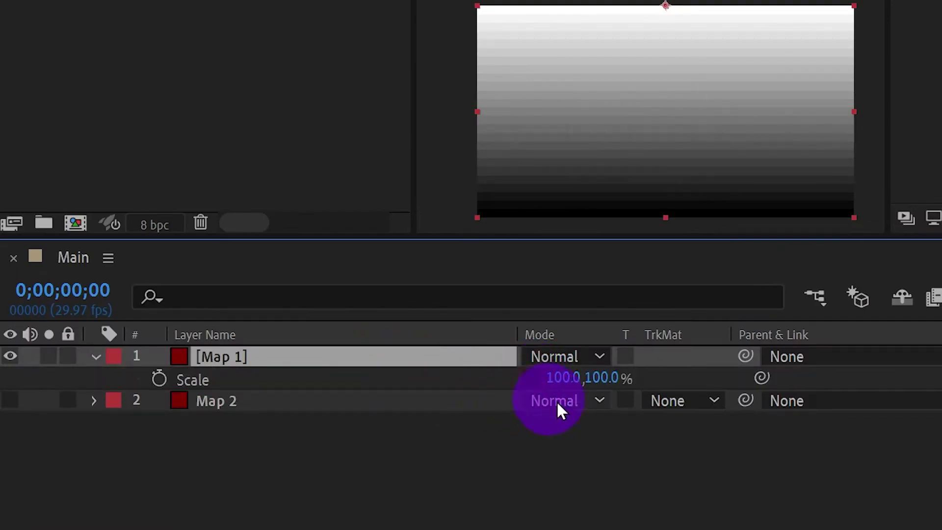
left_click(608, 378)
type("50")
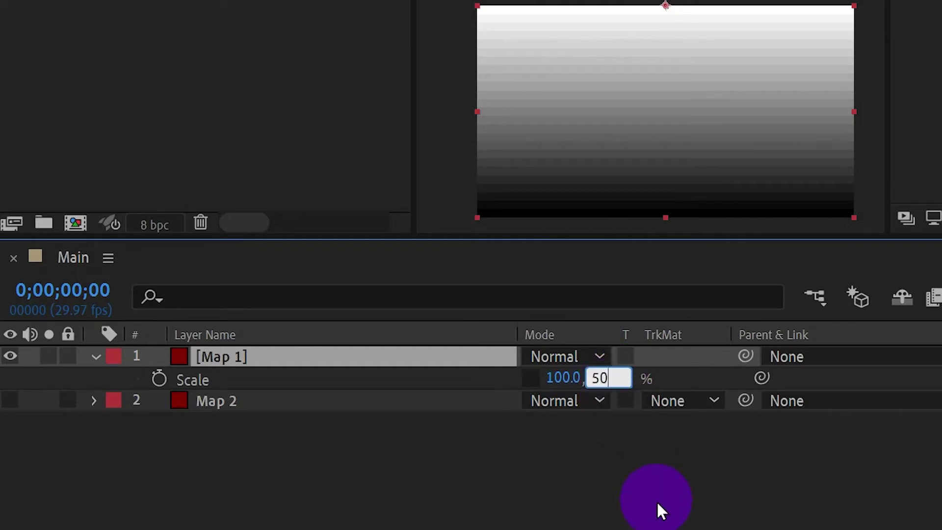
key("Return")
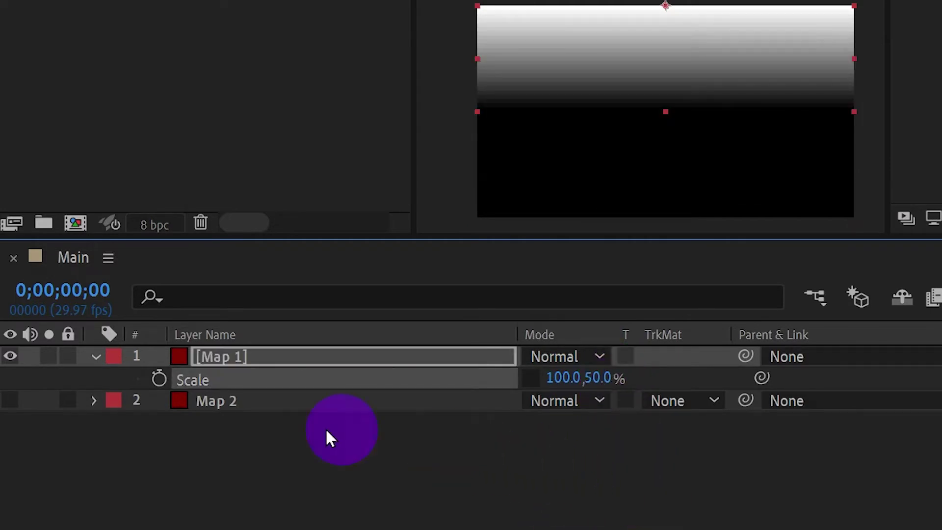
Show only Map 2 and move its anchor point to the bottom centre
left_click(10, 357)
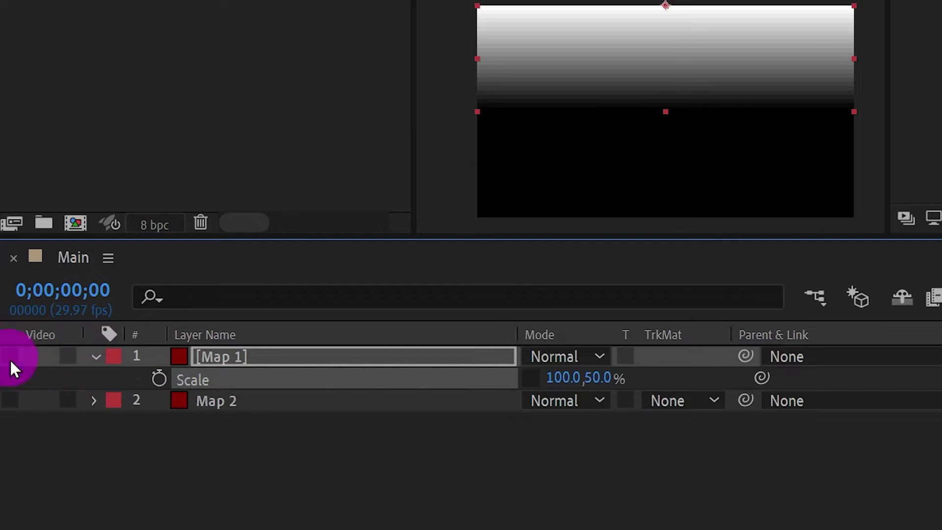
left_click(9, 399)
left_click(328, 430)
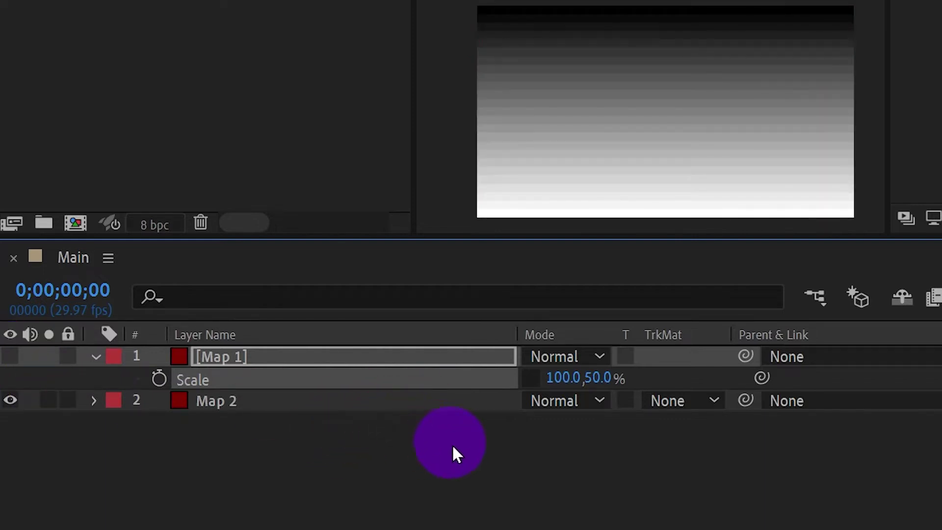
left_click(363, 403)
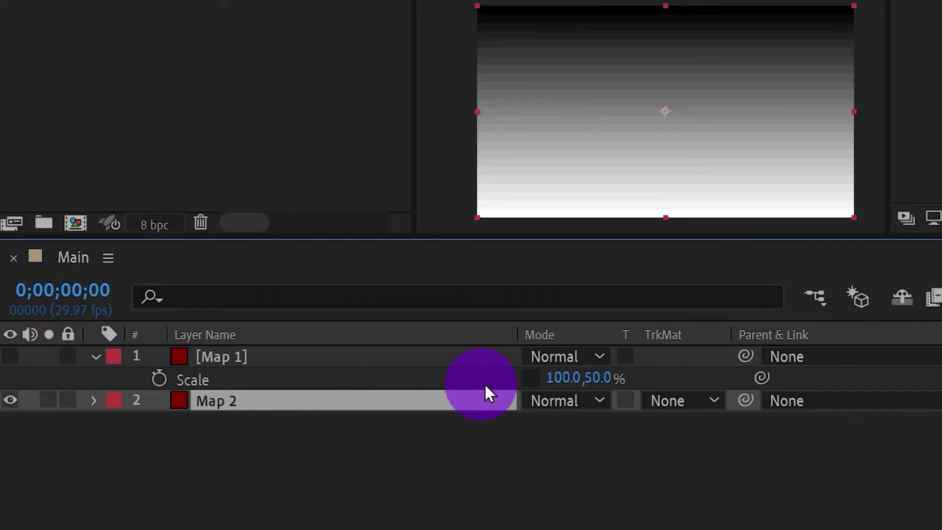
left_click(329, 87)
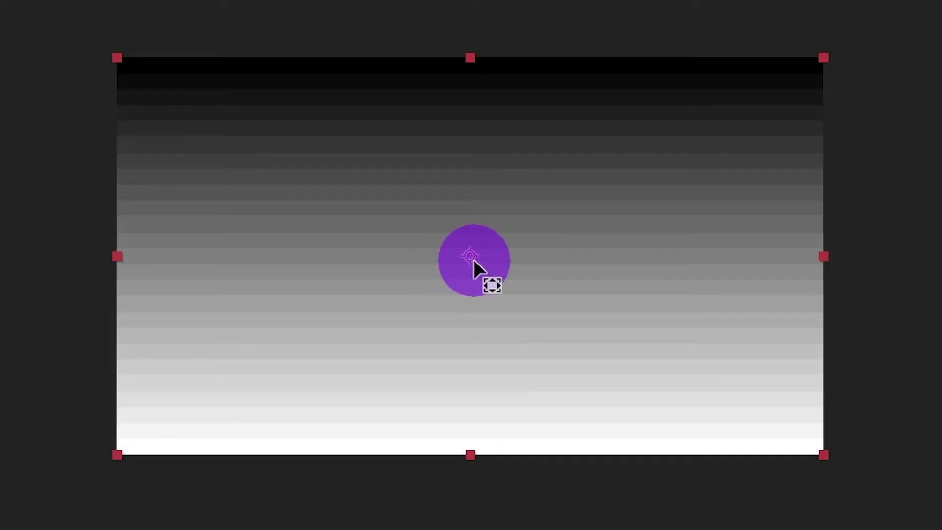
left_click_drag(473, 260, 484, 319)
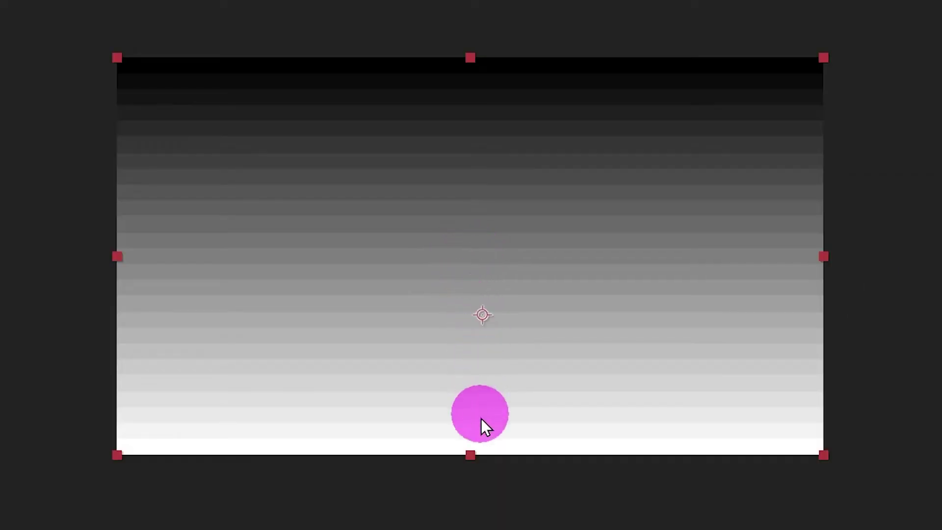
left_click_drag(480, 420, 473, 452)
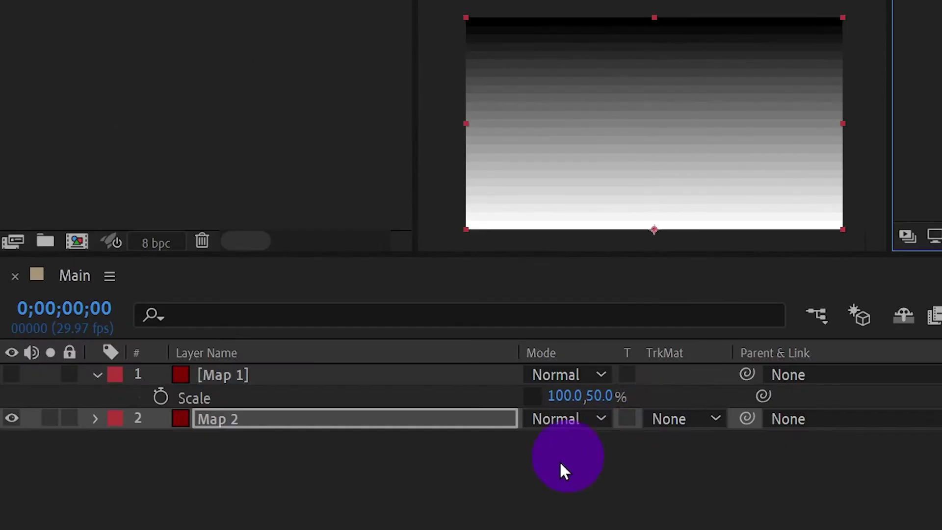
Set Map 2's scale to 100,50% and make Map 1 visible again
key("s")
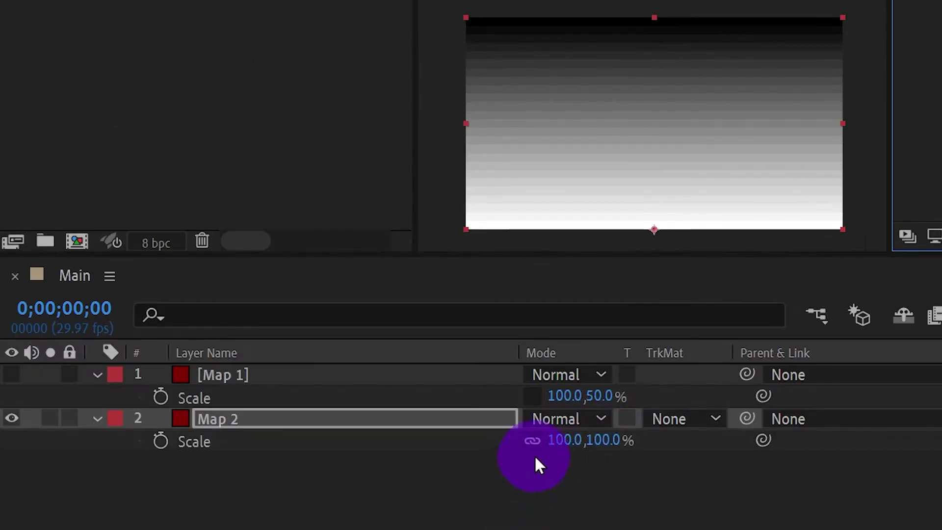
left_click(532, 441)
left_click(604, 439)
type("5")
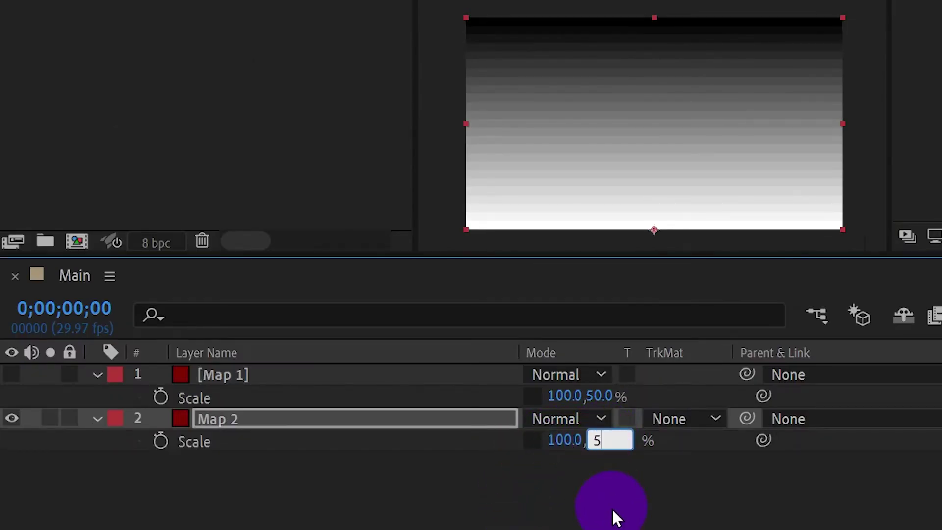
type("0")
key("Return")
left_click(230, 496)
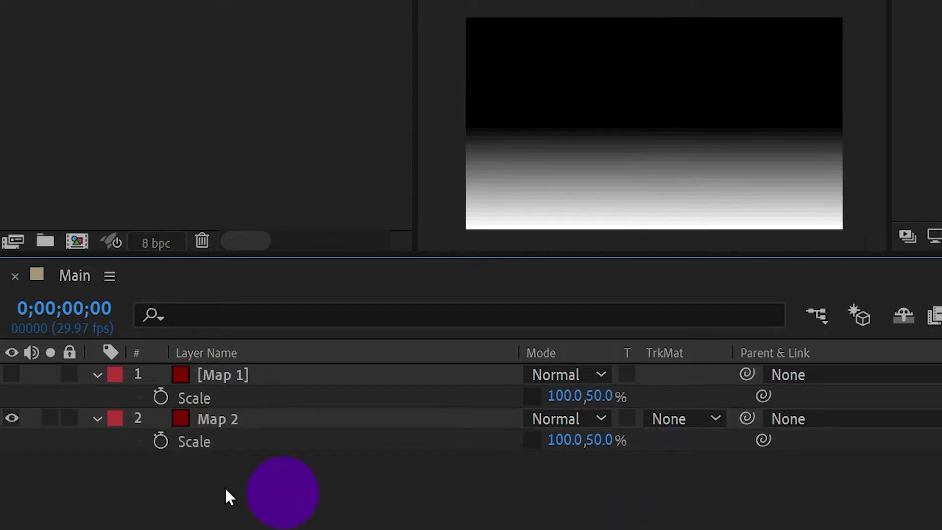
left_click(12, 375)
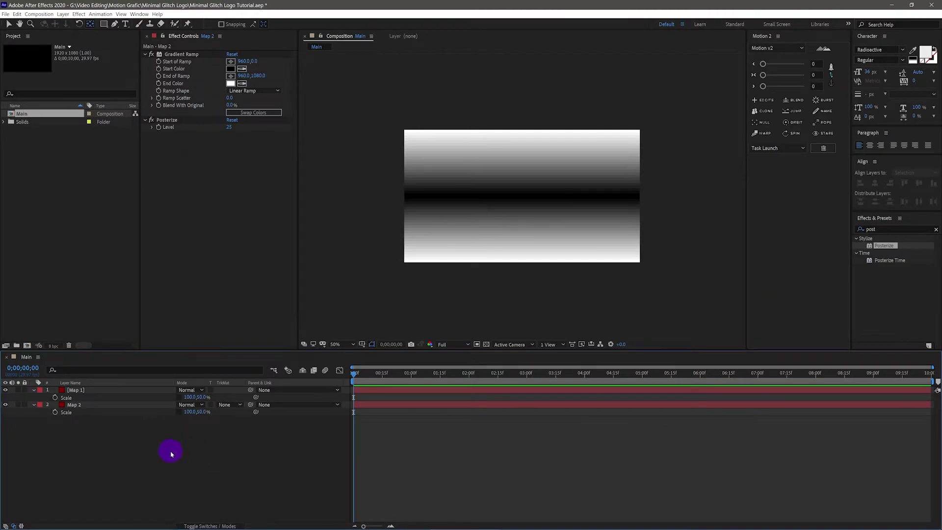
Add a new solid layer named Mask
right_click(171, 453)
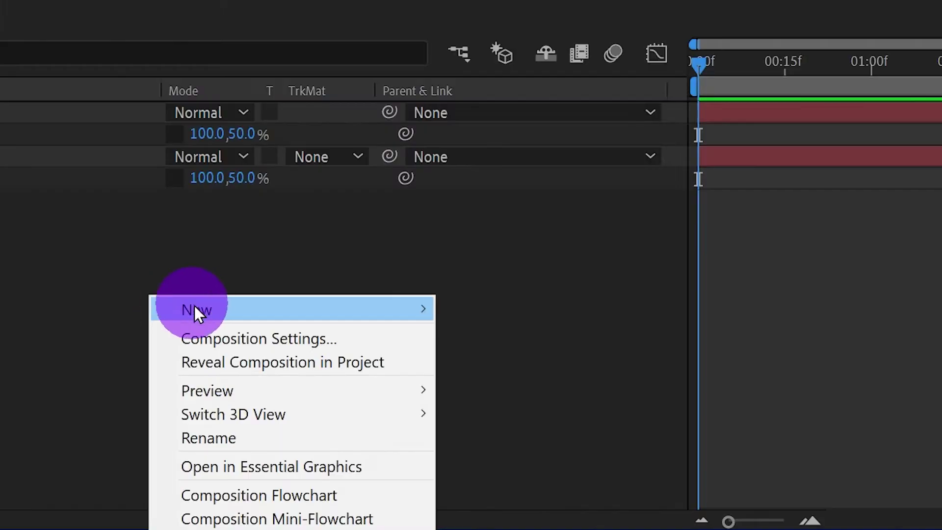
mouse_move(217, 457)
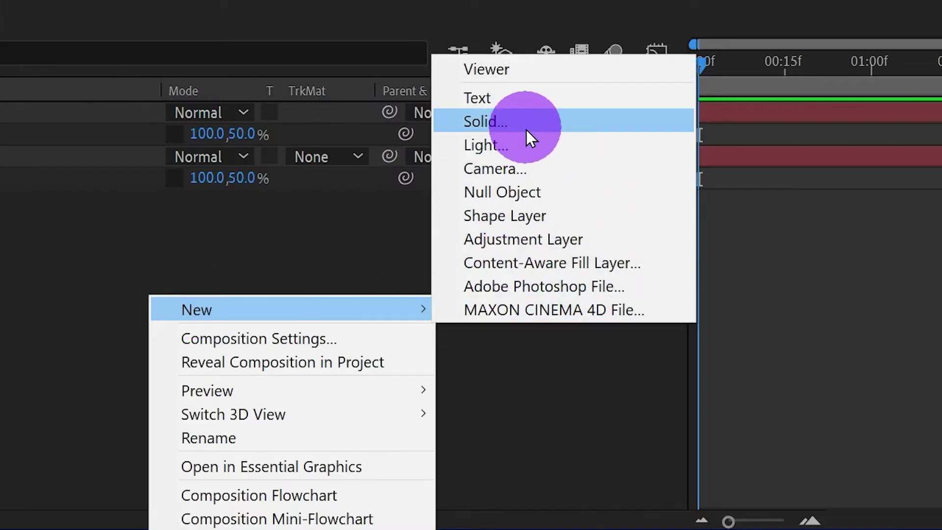
left_click(525, 129)
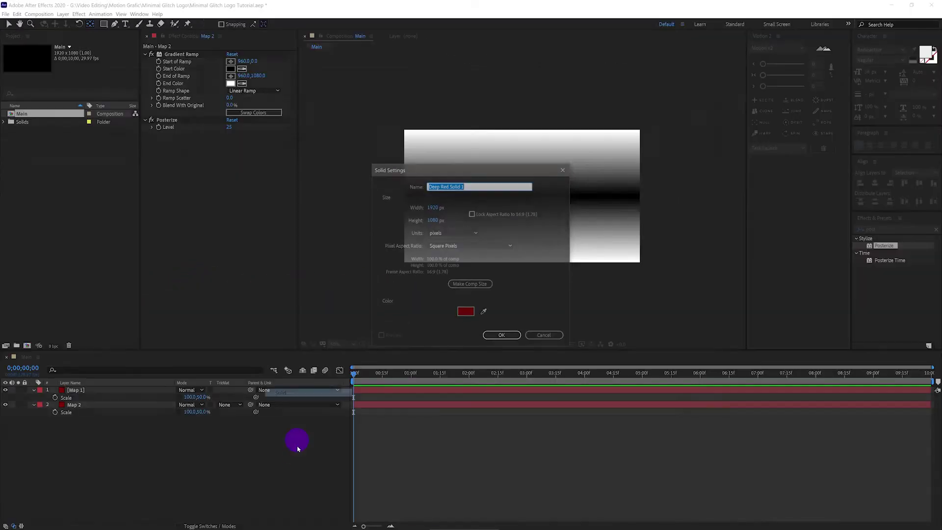
type("M")
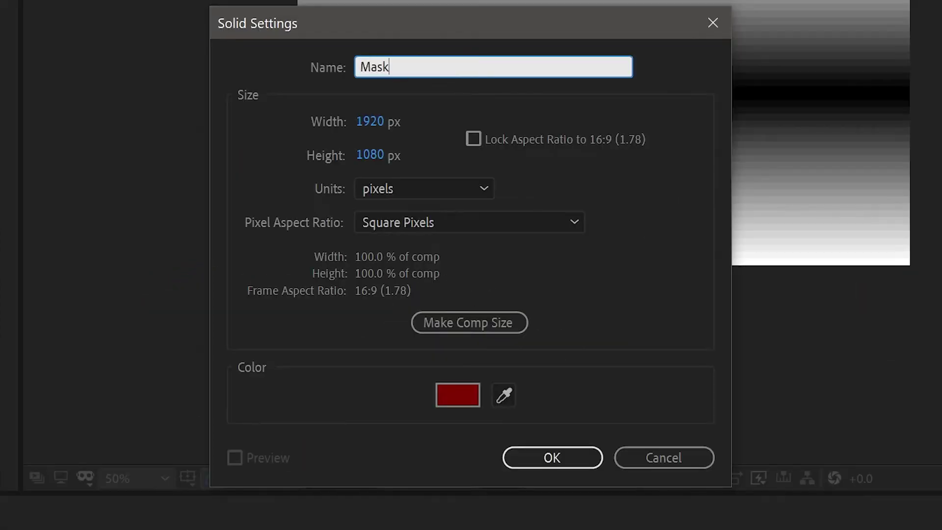
type("ask")
left_click(550, 457)
Keyframe the Mask's scale from 100,0% at 0 s to 100,100% at 1 s
mouse_move(406, 373)
left_mouse_down()
mouse_move(424, 373)
mouse_move(410, 372)
left_mouse_up()
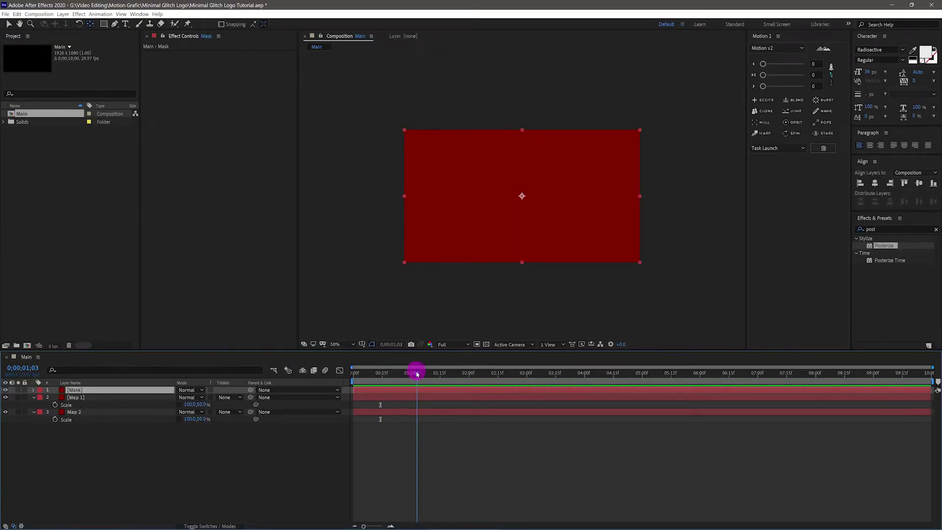
key("s")
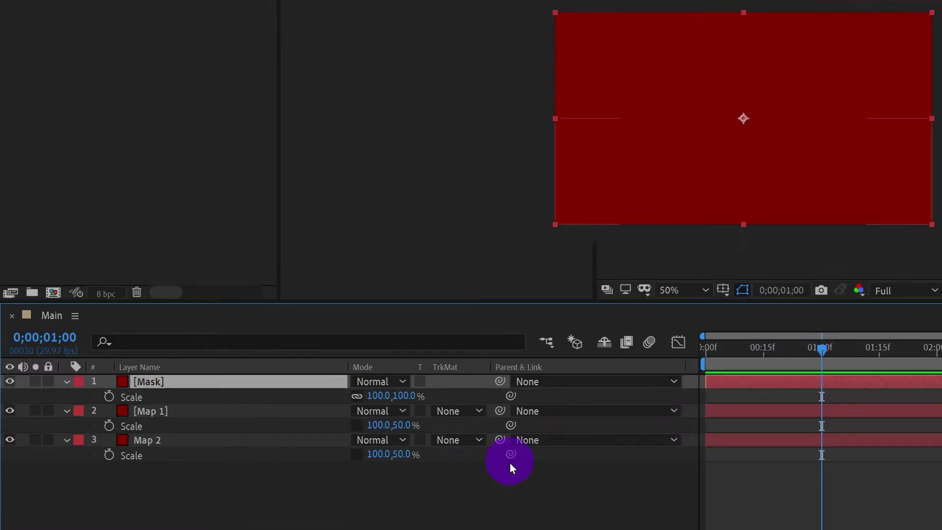
left_click(109, 396)
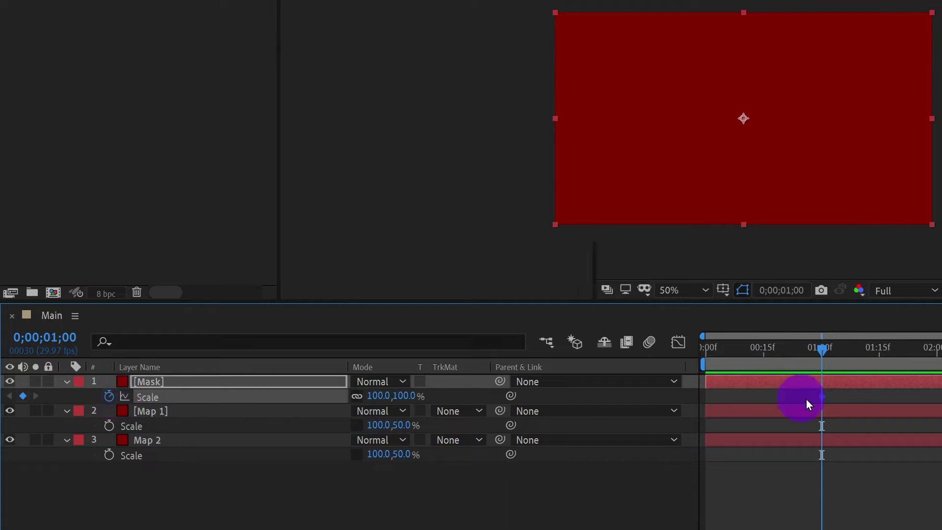
left_click_drag(759, 351, 699, 350)
left_click(438, 500)
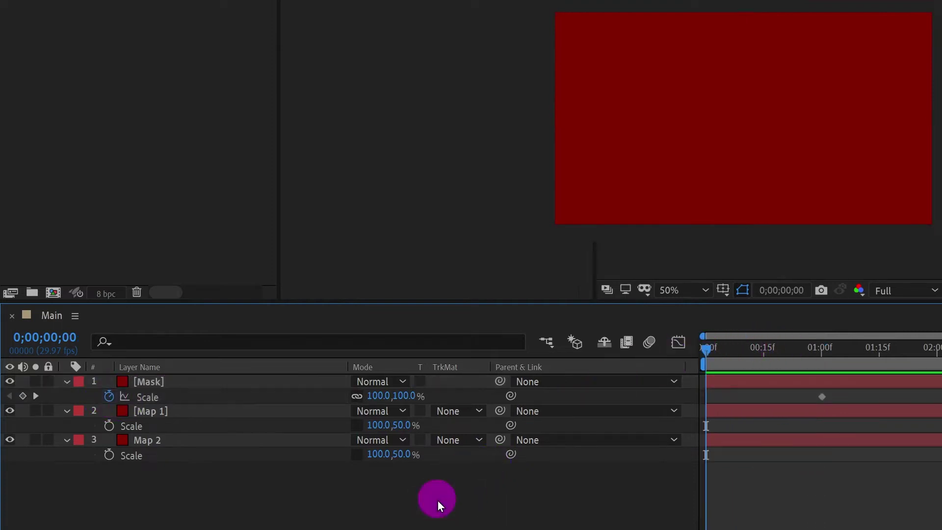
left_click(356, 396)
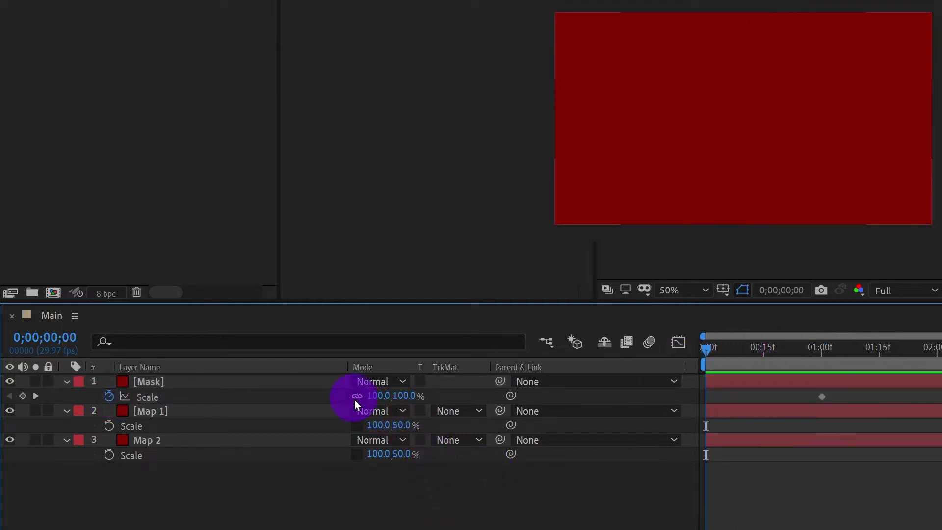
mouse_move(409, 395)
left_mouse_down()
mouse_move(378, 392)
mouse_move(413, 399)
left_mouse_up()
left_click(407, 396)
type("0")
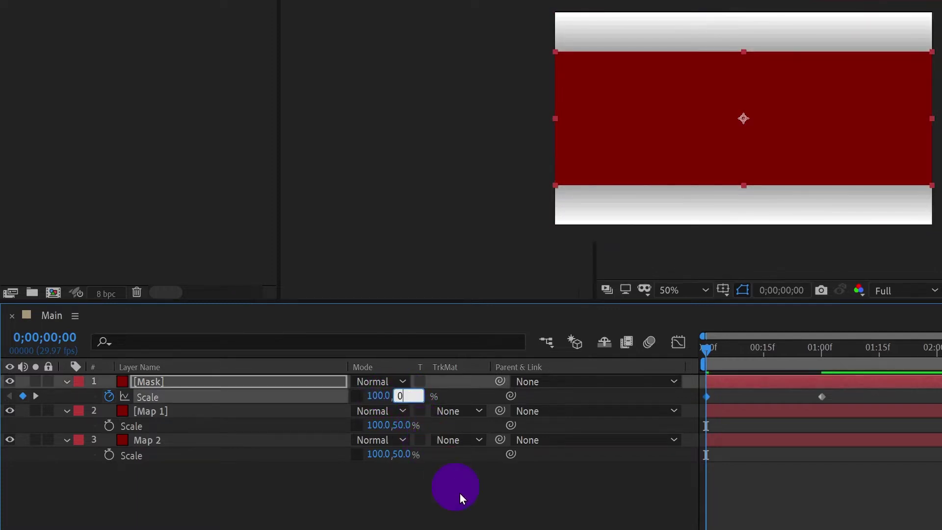
key("Return")
Set the Mask layer's blend mode to Stencil Alpha
left_click(497, 527)
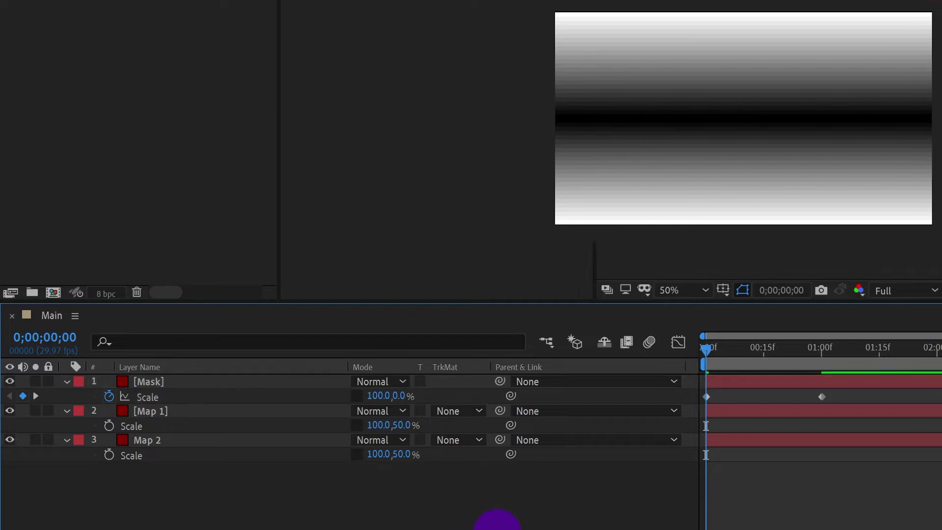
left_click(155, 382)
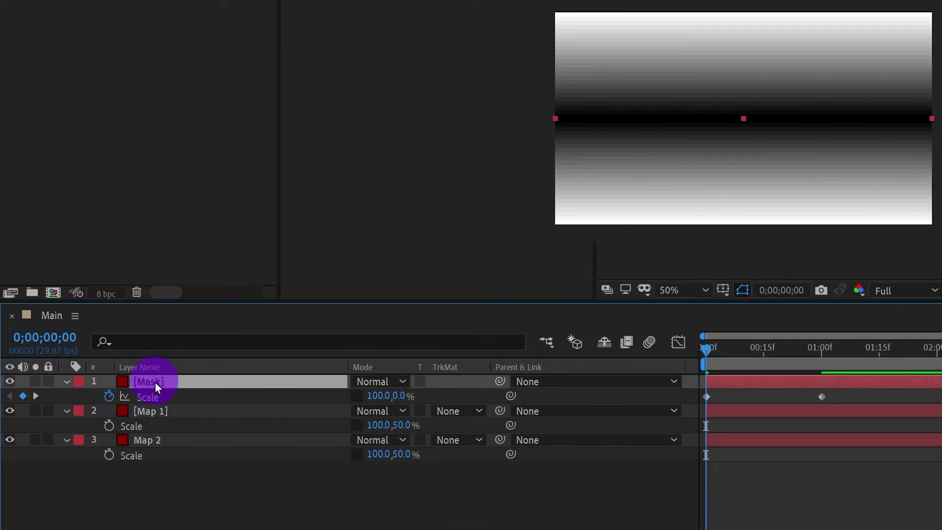
left_click(390, 384)
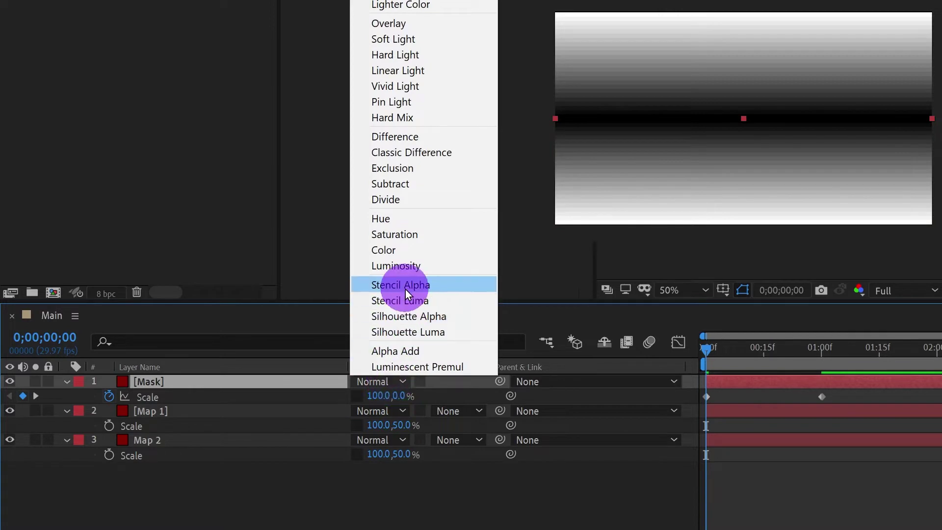
left_click(405, 287)
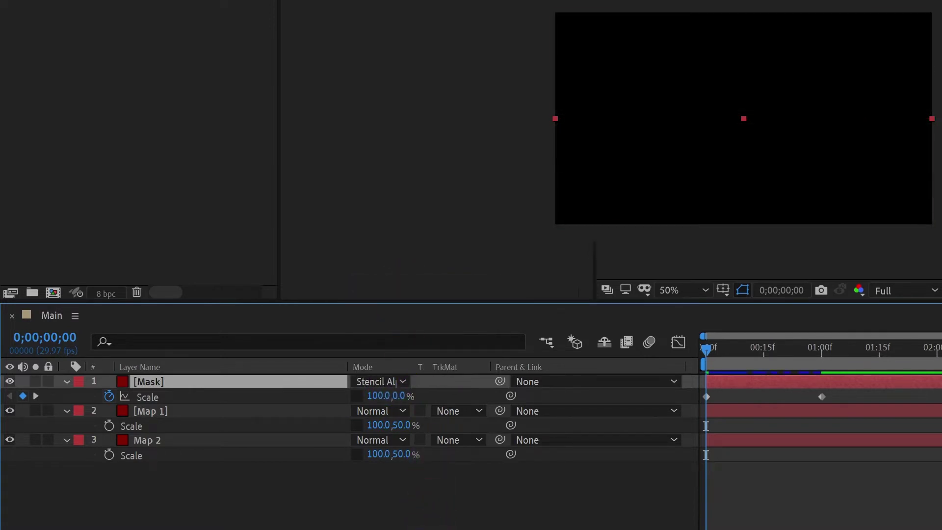
Preview the reveal animation from the start and select all three layers
key("space")
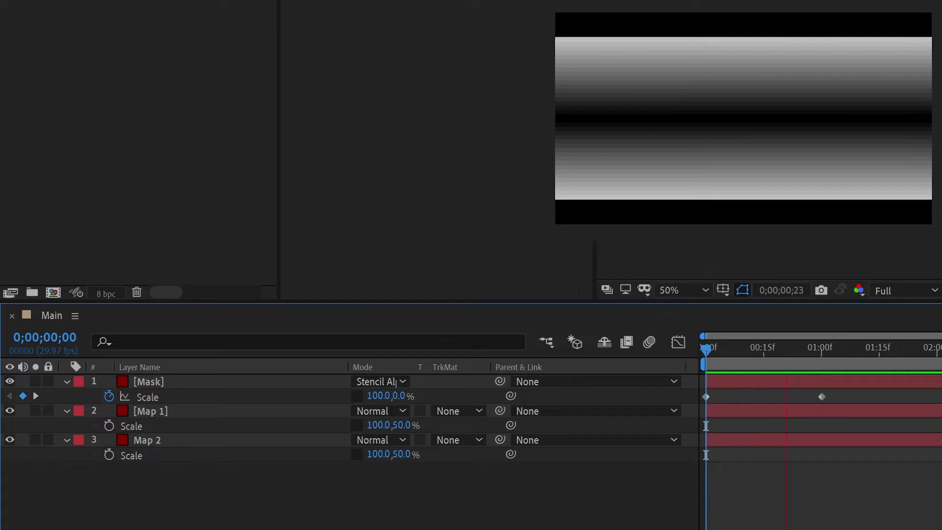
left_click(740, 348)
left_click_drag(740, 348, 699, 352)
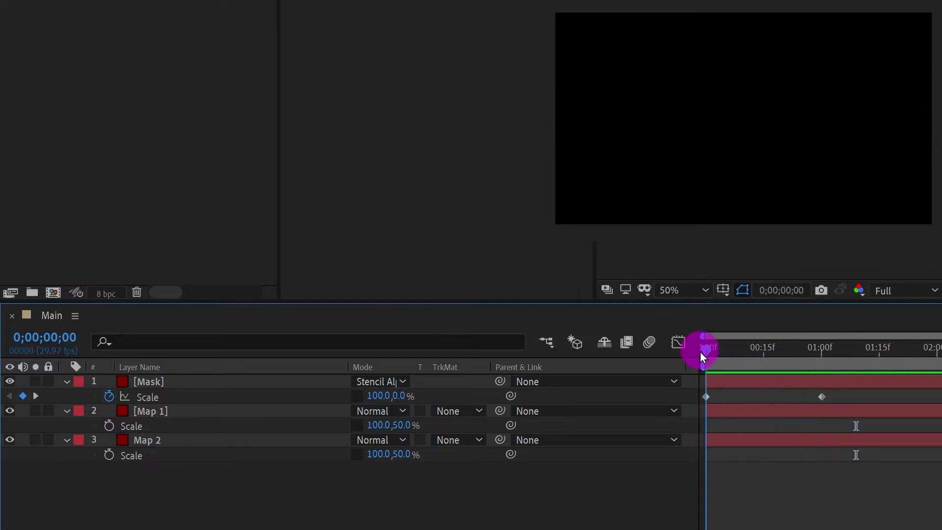
key("space")
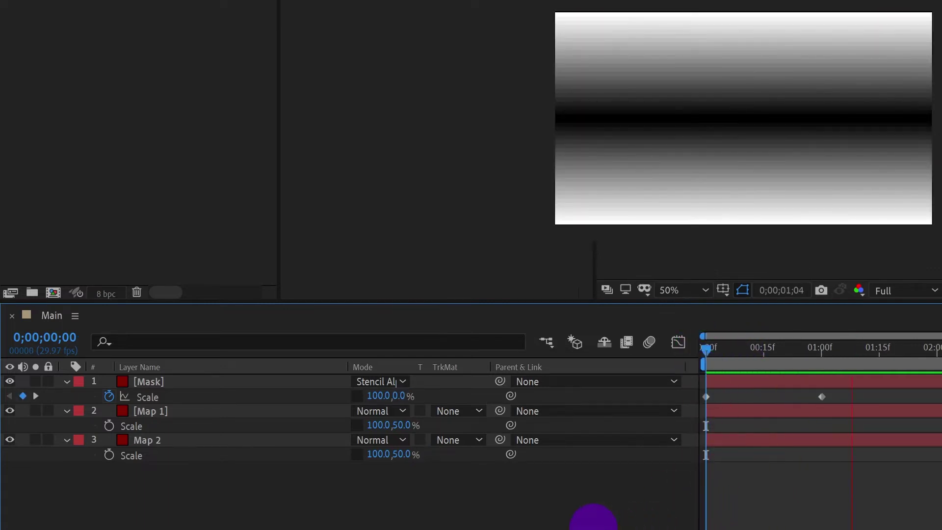
left_click_drag(96, 512, 161, 384)
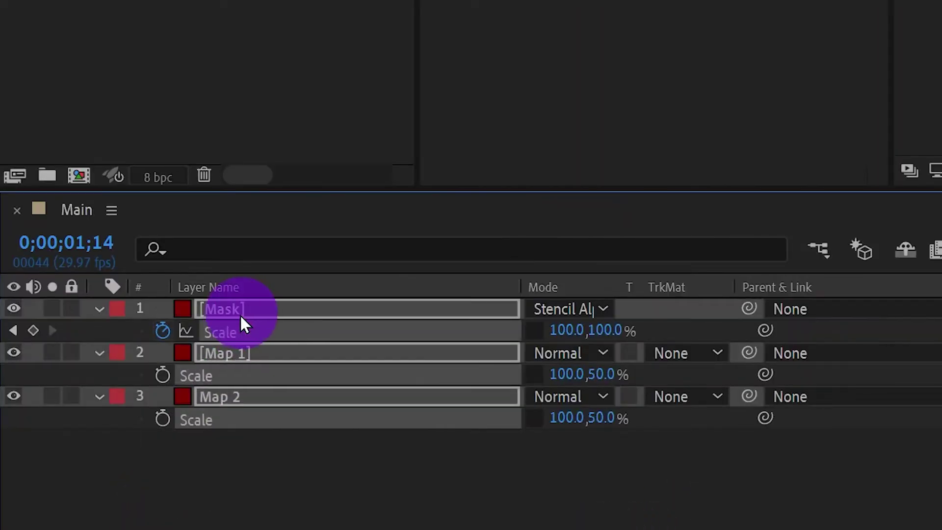
Pre-compose the Mask, Map 1 and Map 2 layers into a composition named Map
right_click(230, 360)
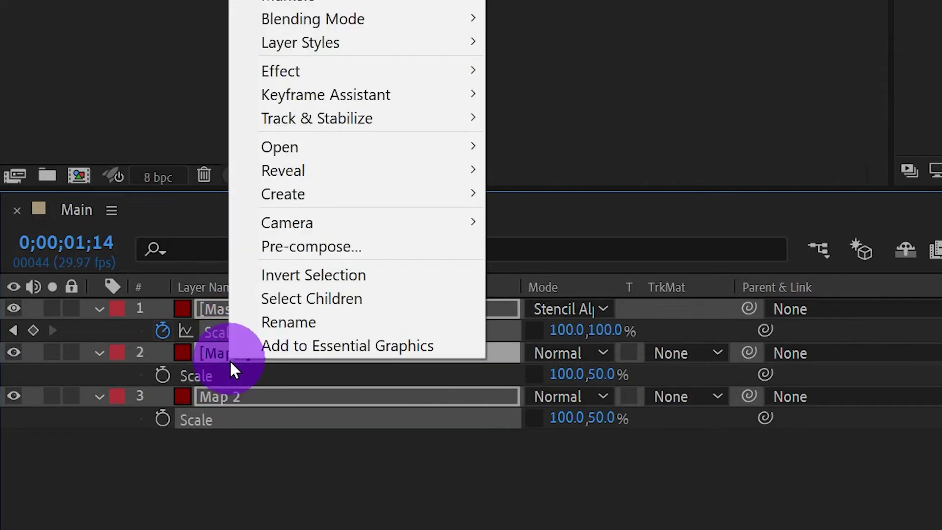
left_click(290, 247)
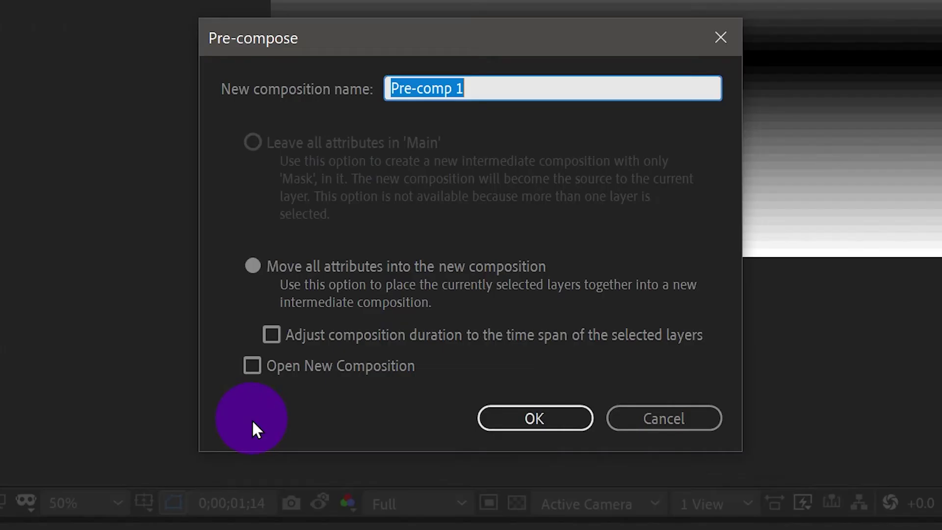
type("M")
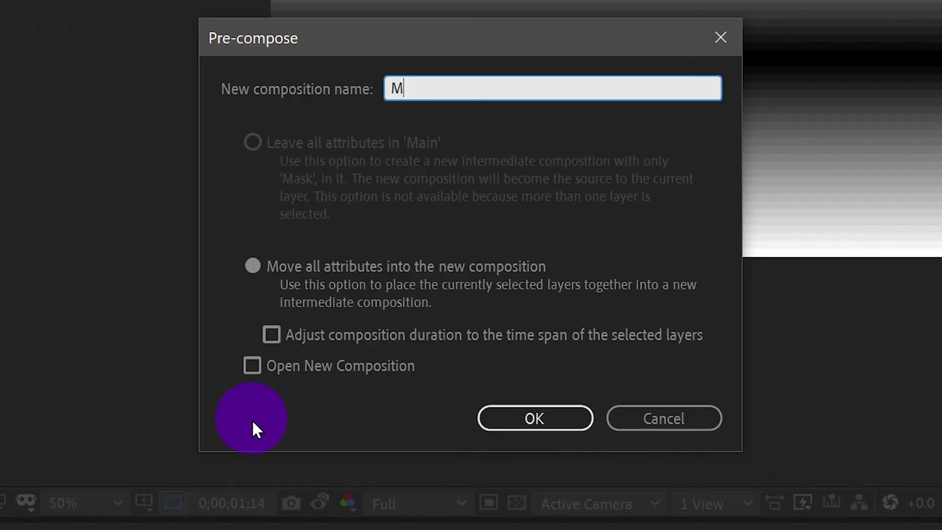
left_click(505, 422)
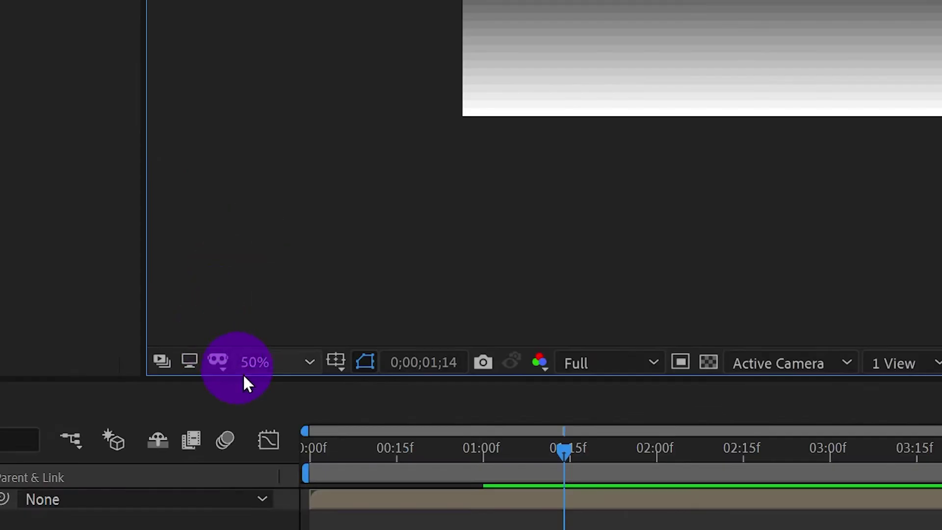
Set the viewer magnification to Fit
left_click(257, 366)
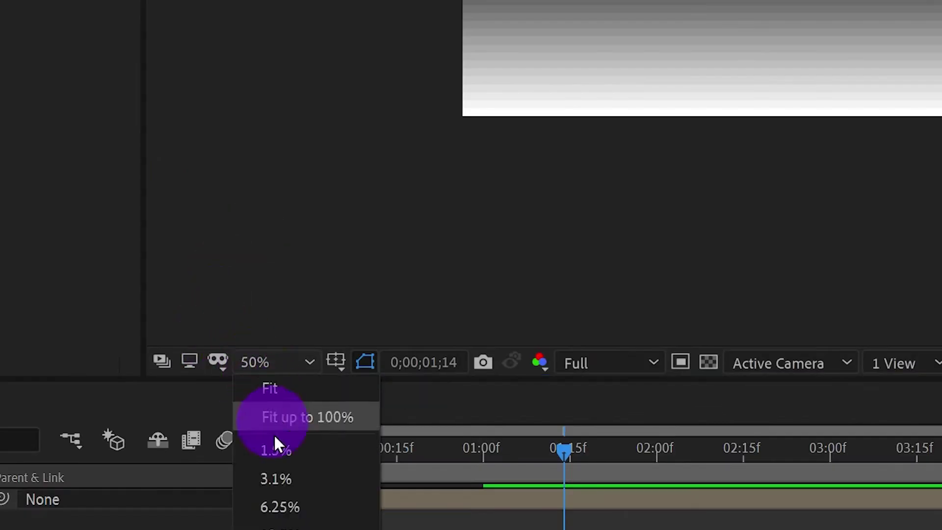
left_click(274, 388)
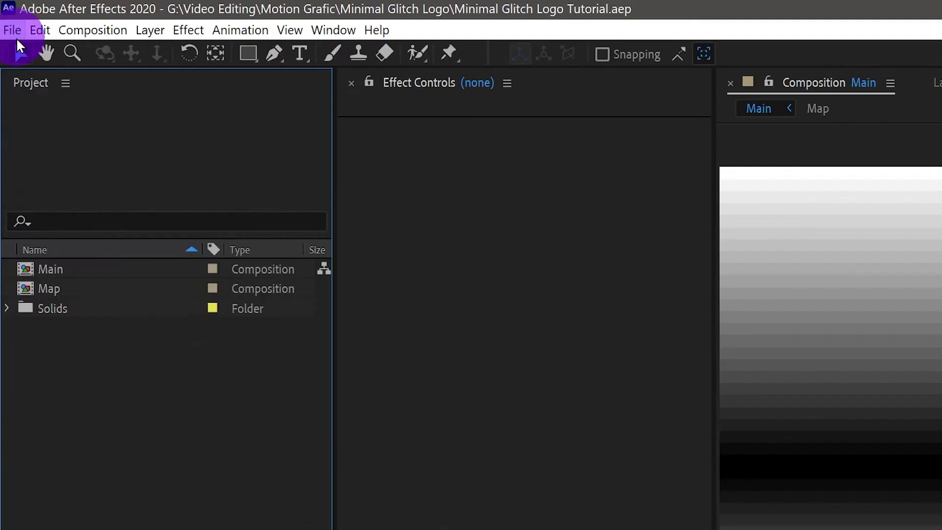
left_click(12, 30)
Import Motiongrafic Logo Shape.png and place it in Main above the Map layer
mouse_move(158, 248)
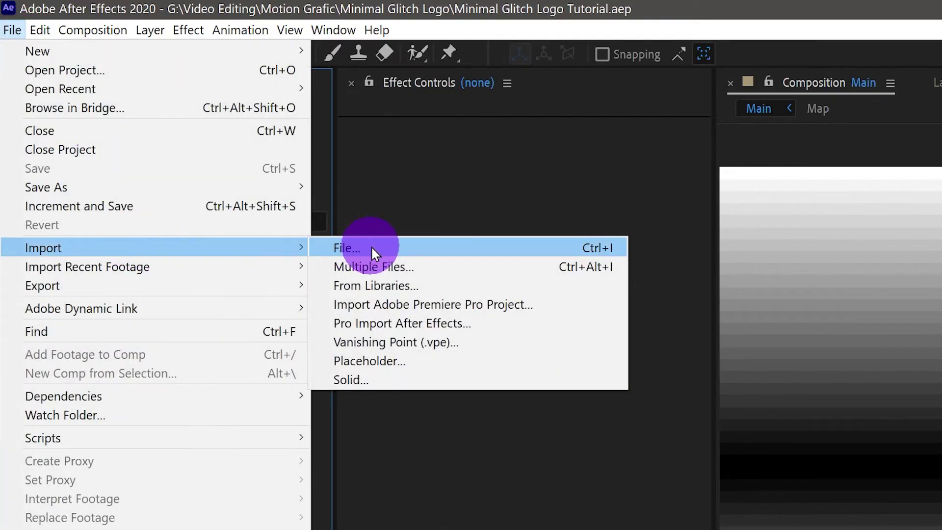
left_click(372, 246)
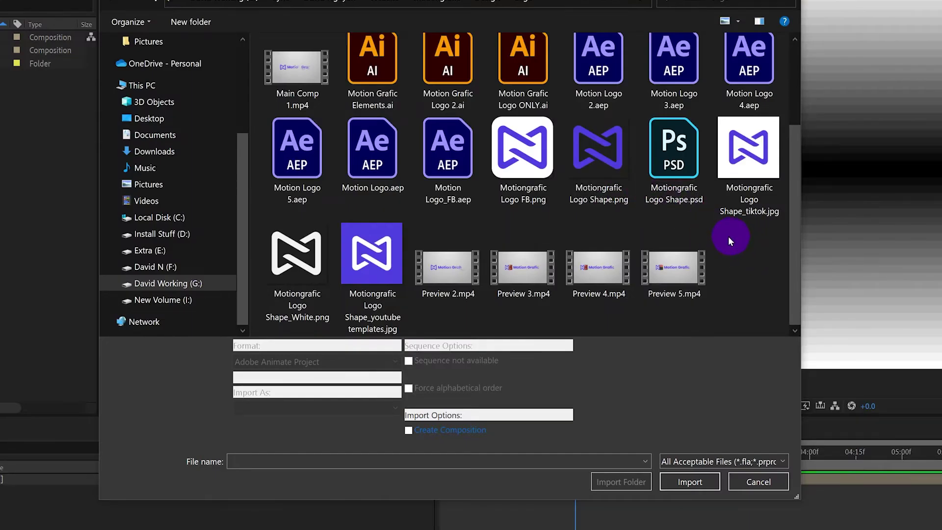
left_click(599, 147)
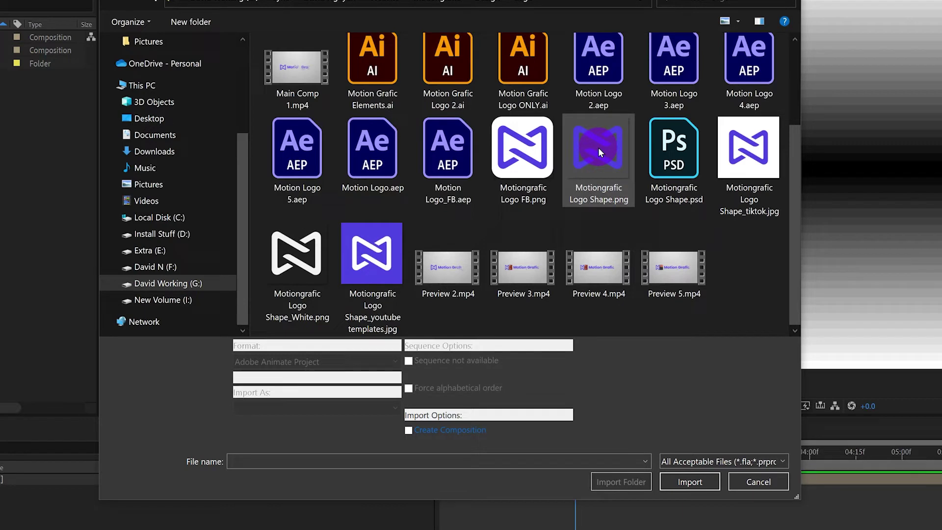
left_click(688, 470)
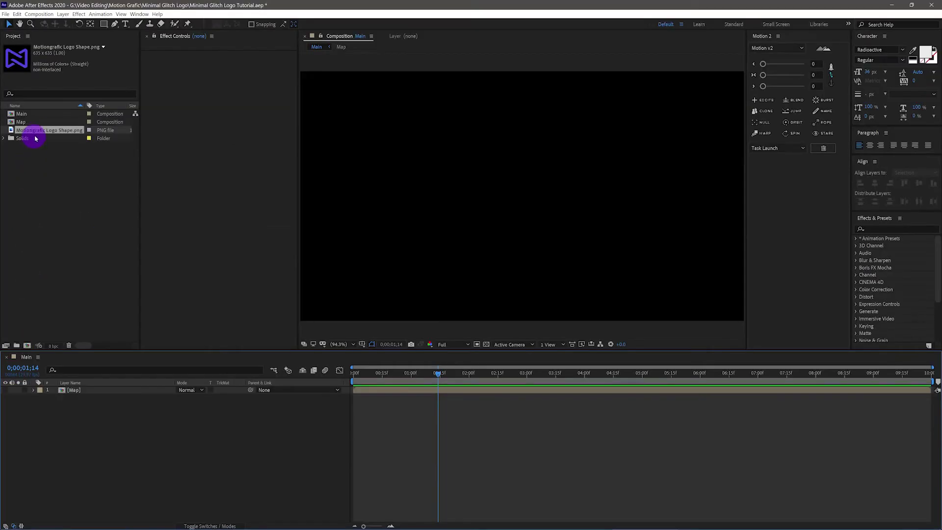
left_click_drag(44, 132, 81, 388)
Set the logo layer's scale to 65%
key("s")
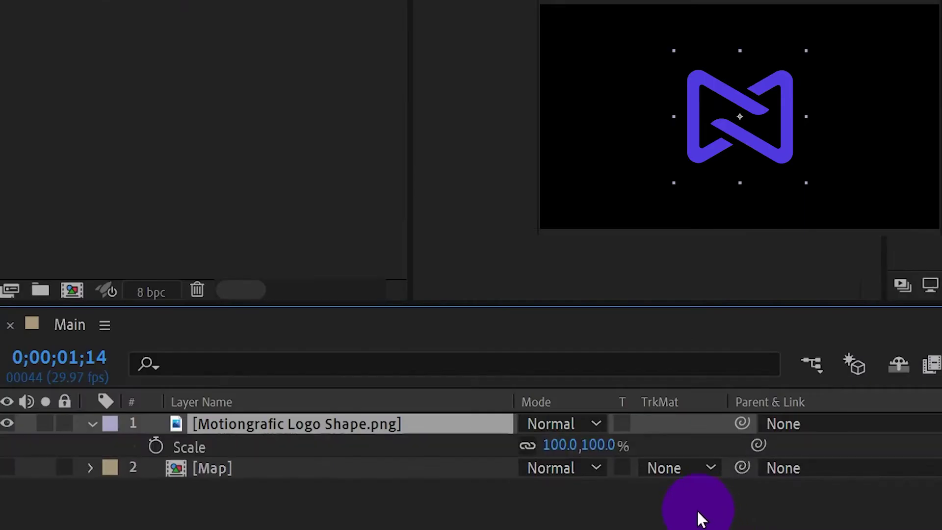
mouse_move(603, 441)
left_mouse_down()
mouse_move(565, 457)
mouse_move(593, 451)
left_mouse_up()
left_click(591, 446)
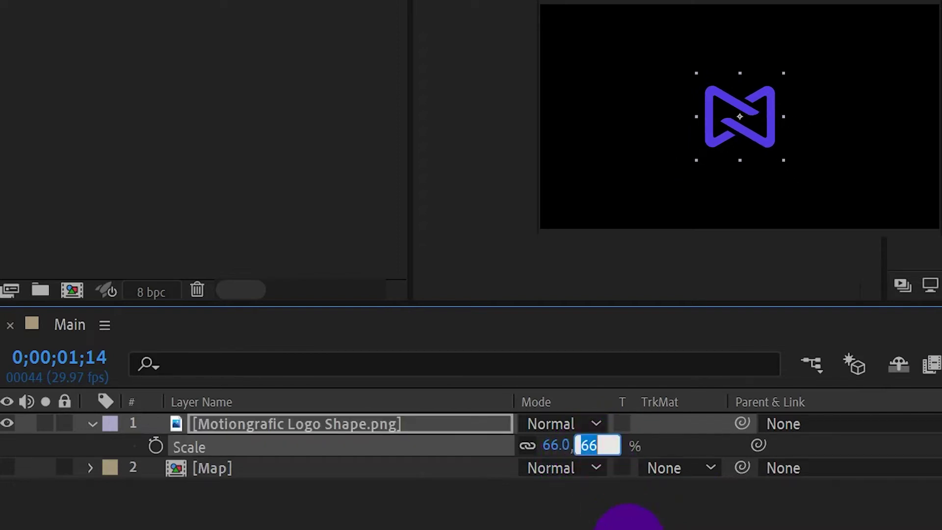
key("Return")
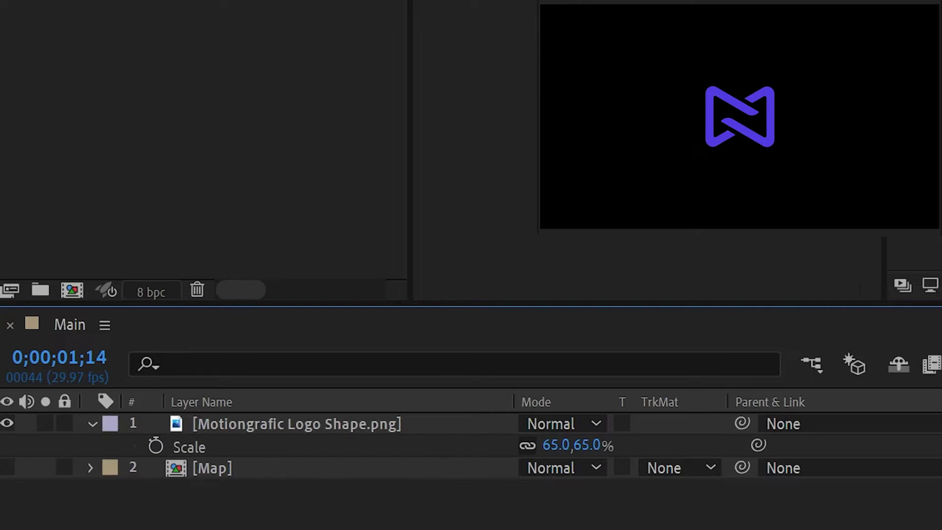
left_click(273, 426)
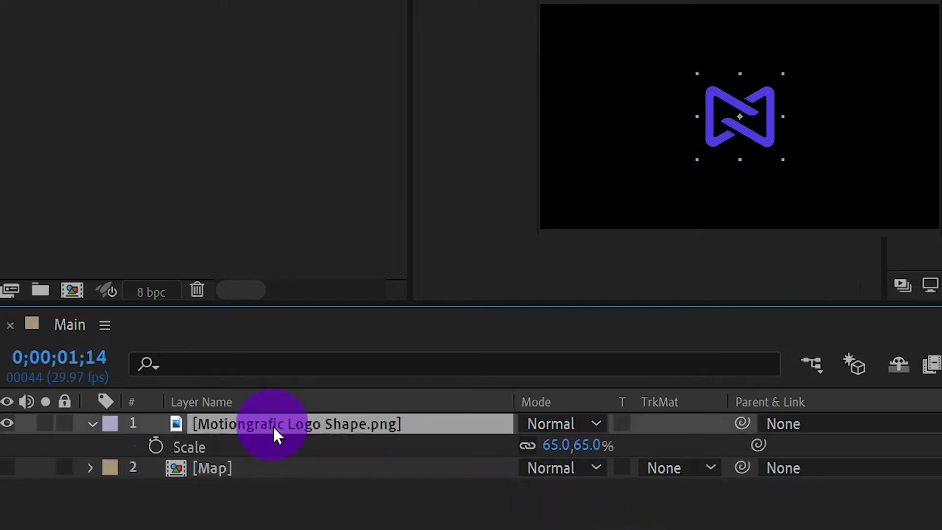
Pre-compose the logo layer as 'Logo' with Move all attributes selected
right_click(273, 426)
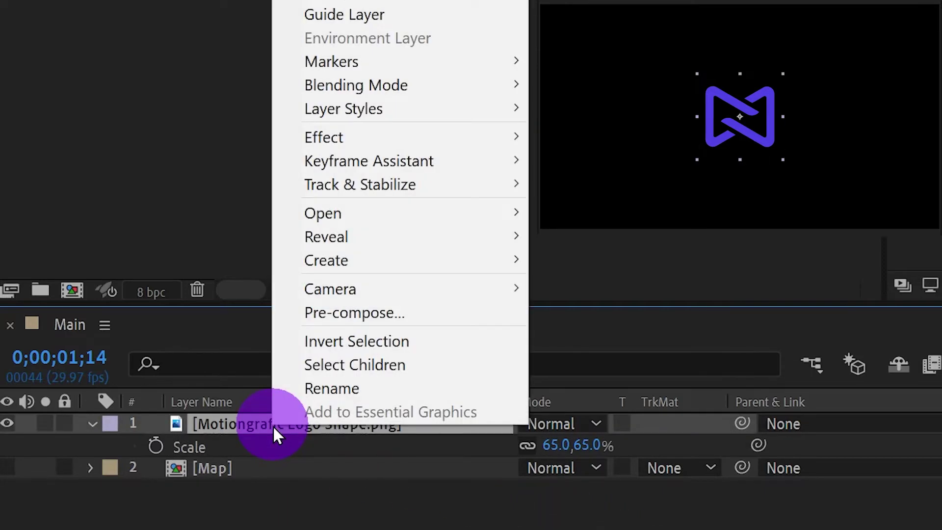
left_click(334, 321)
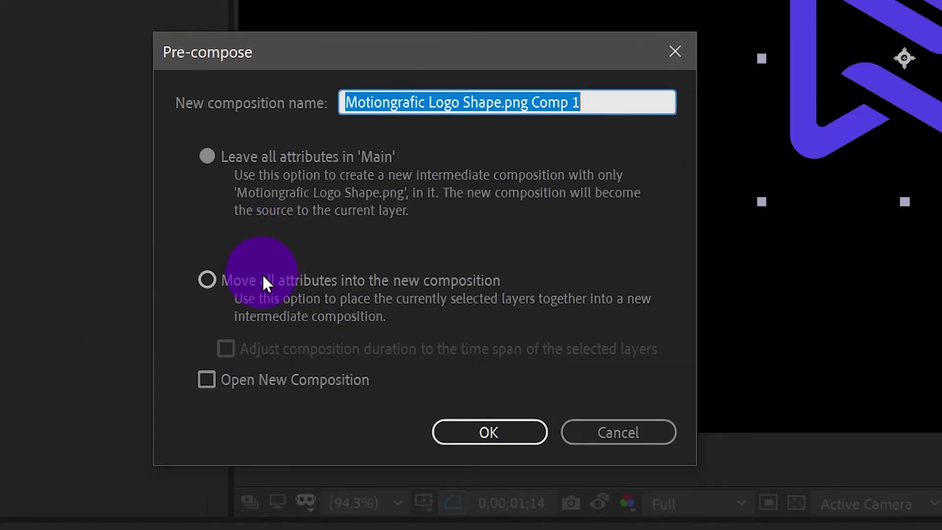
left_click(263, 277)
left_click(619, 105)
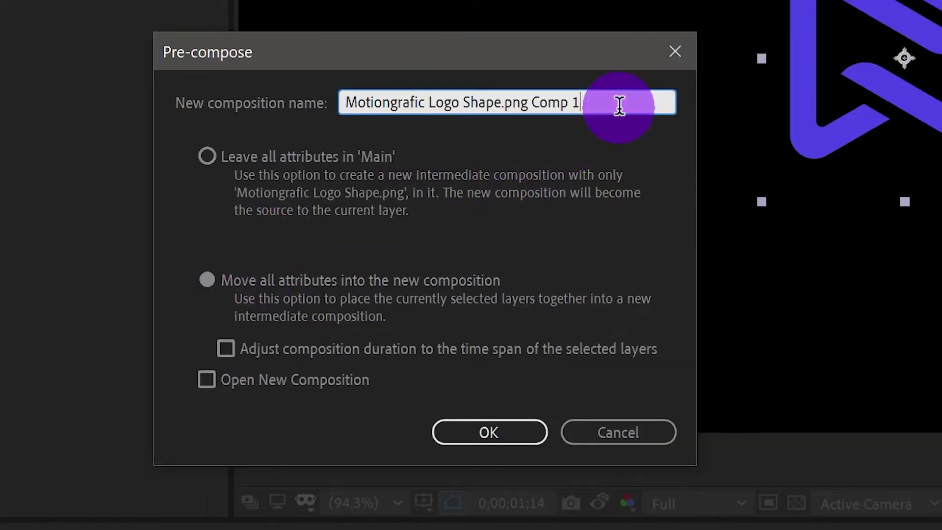
key("ctrl+a")
type("Lo")
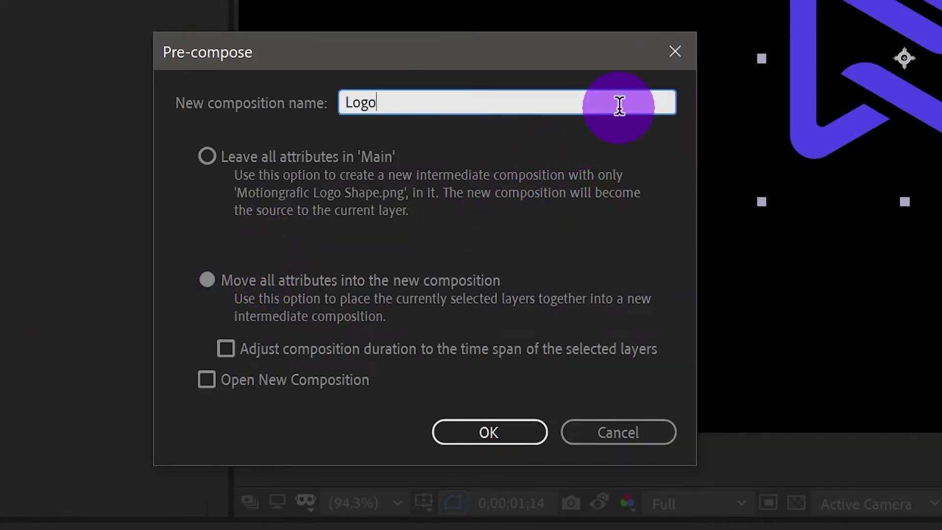
left_click(510, 429)
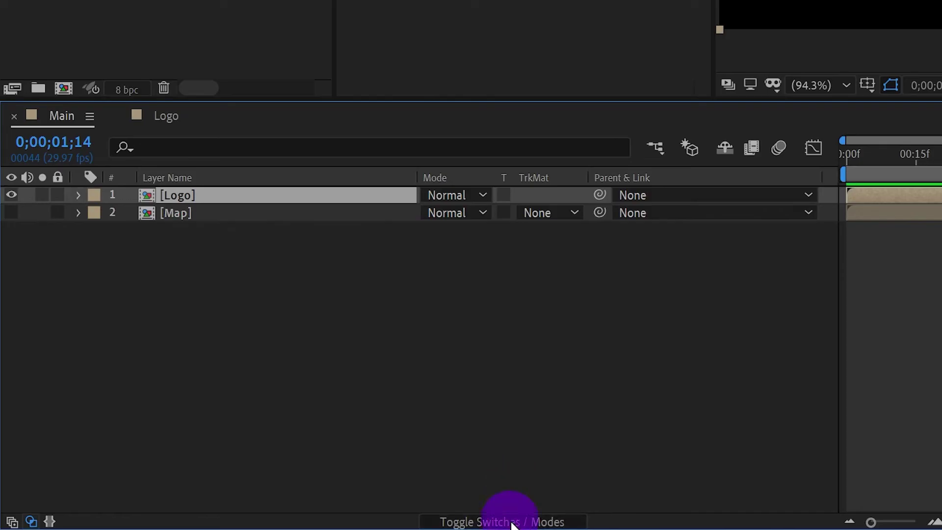
left_click(219, 525)
Add a default 50mm two-node camera to Main, dismissing the 2D layers warning
right_click(390, 310)
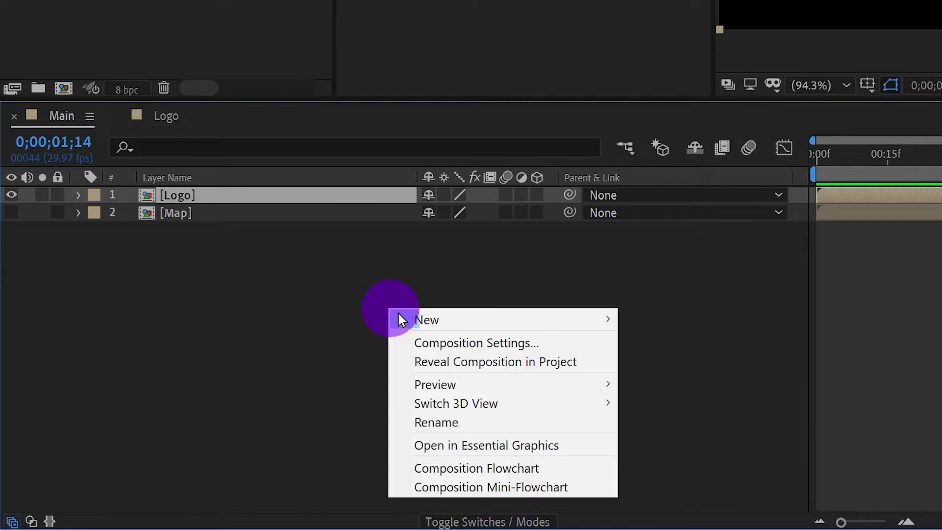
mouse_move(473, 324)
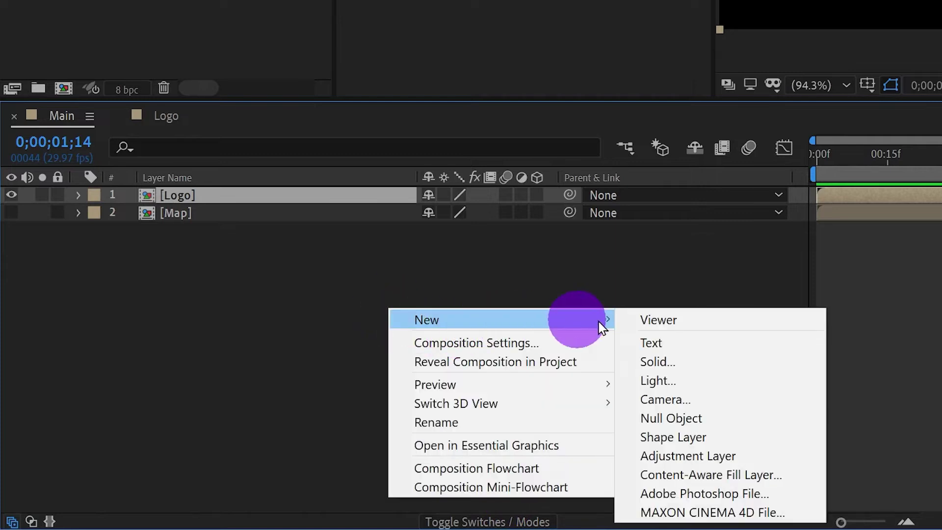
left_click(716, 398)
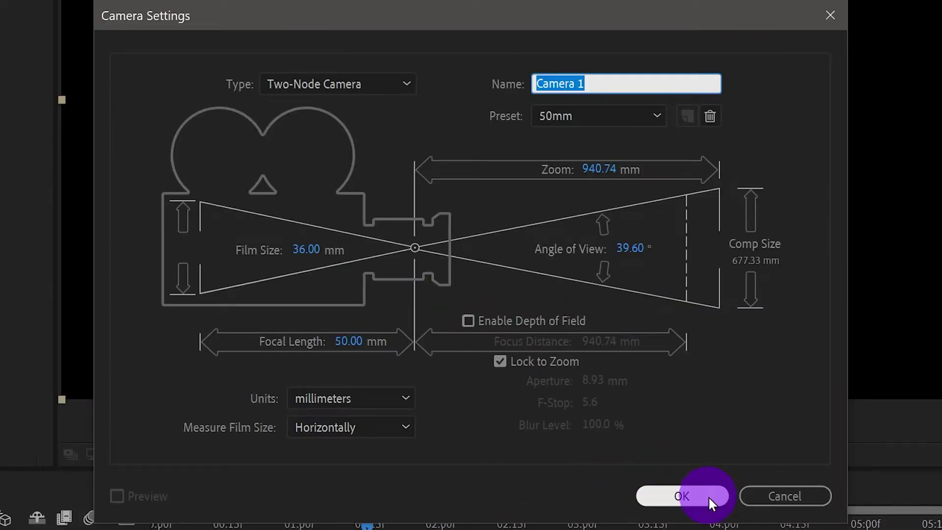
left_click(708, 496)
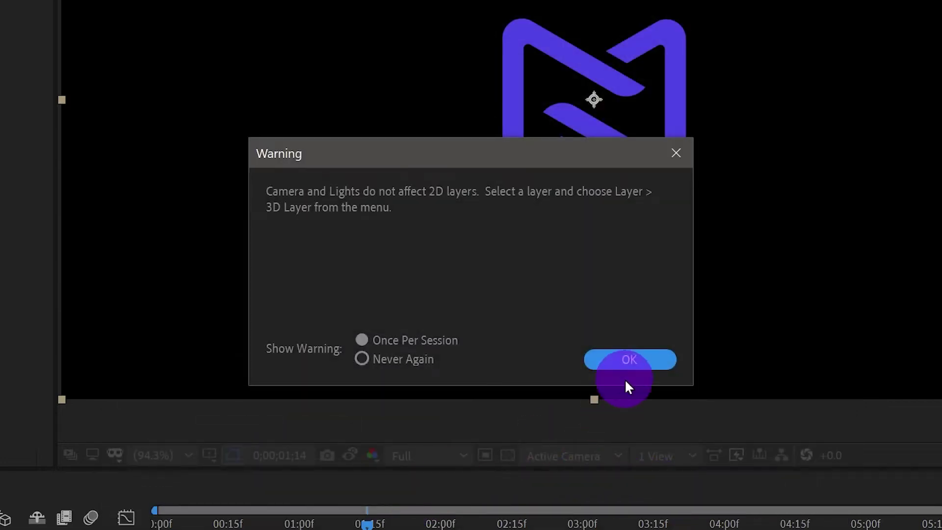
left_click(627, 363)
Turn on the 3D Layer switch for the Logo layer
left_click(80, 392)
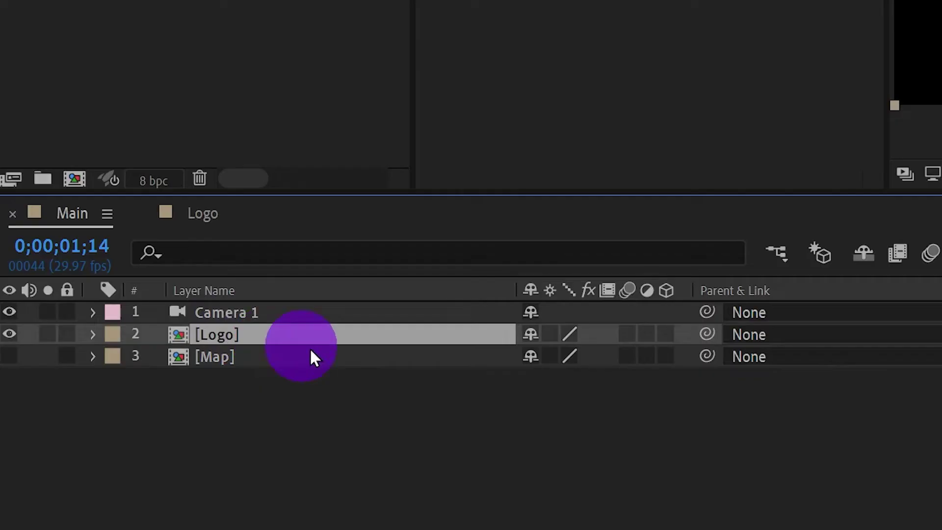
left_click(666, 336)
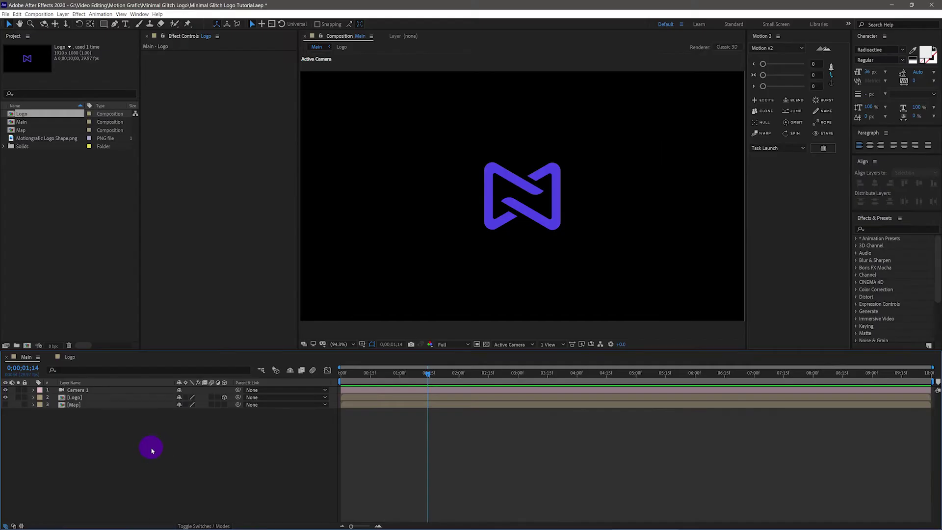
right_click(152, 451)
mouse_move(182, 452)
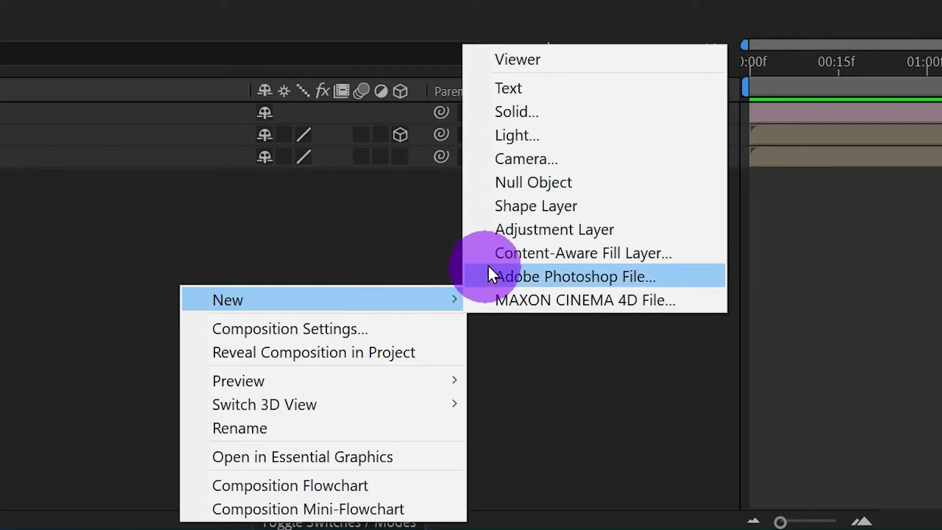
Add a null object and make it the parent of Camera 1
left_click(537, 190)
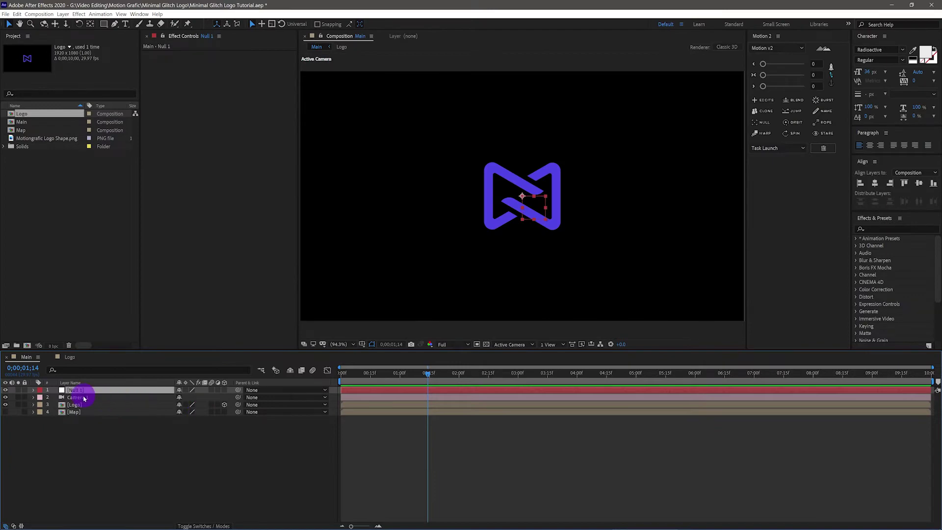
left_click(85, 397)
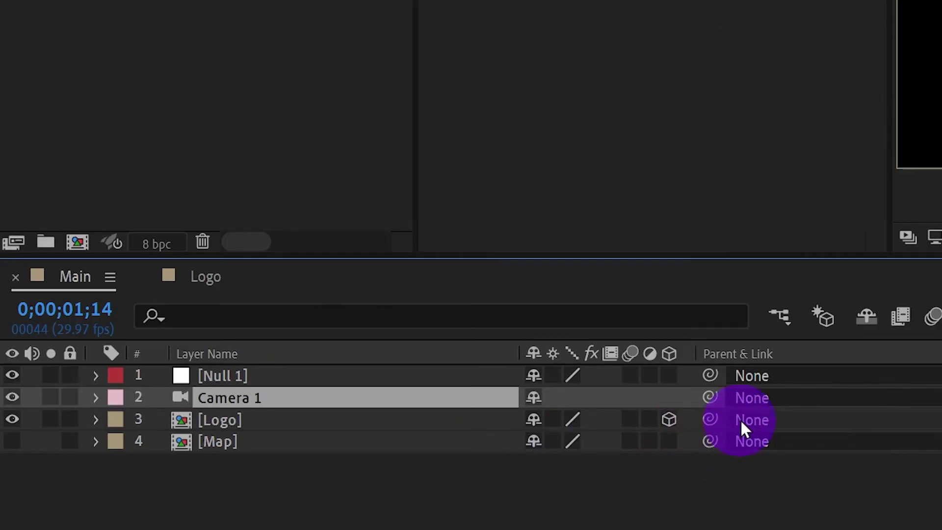
left_click_drag(238, 397, 187, 396)
left_click_drag(558, 397, 257, 377)
Rename the null to Cam Ctrl and make it a 3D layer
left_click(257, 377)
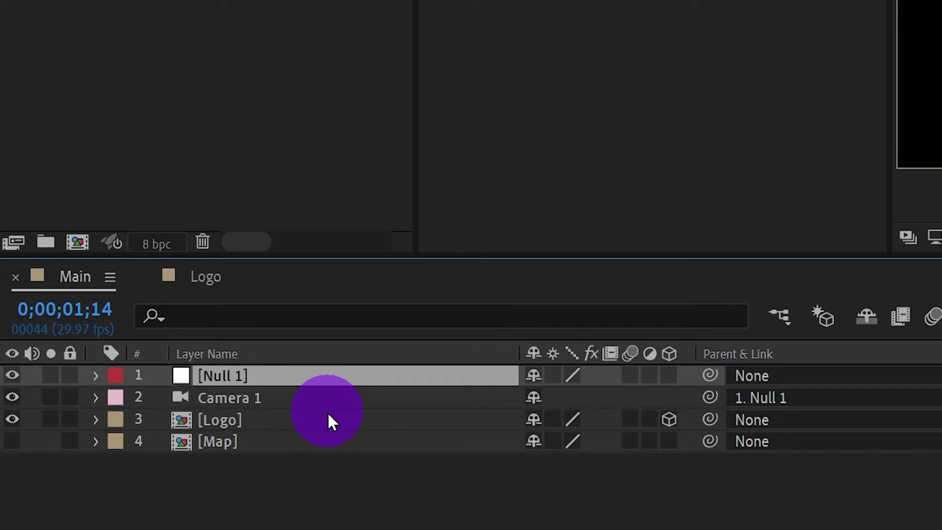
key("Return")
type("Cam ")
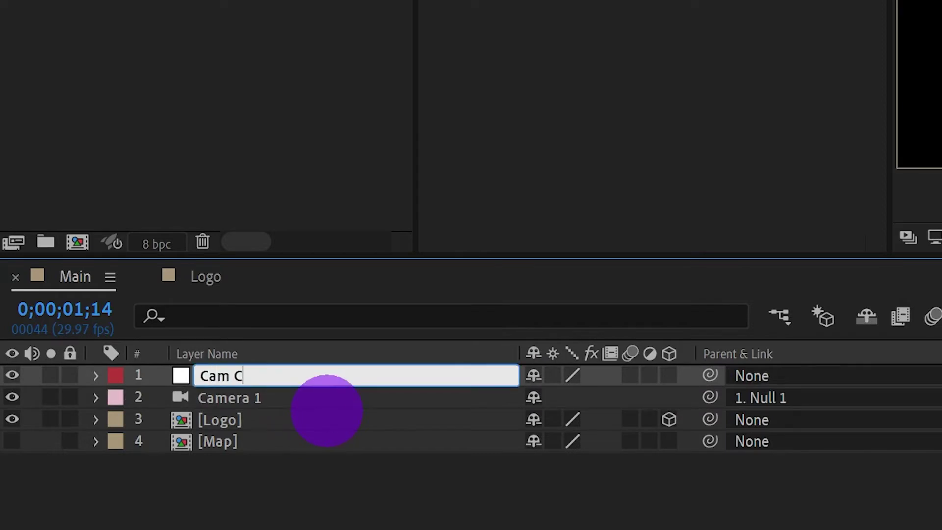
type("Ctrl")
key("Return")
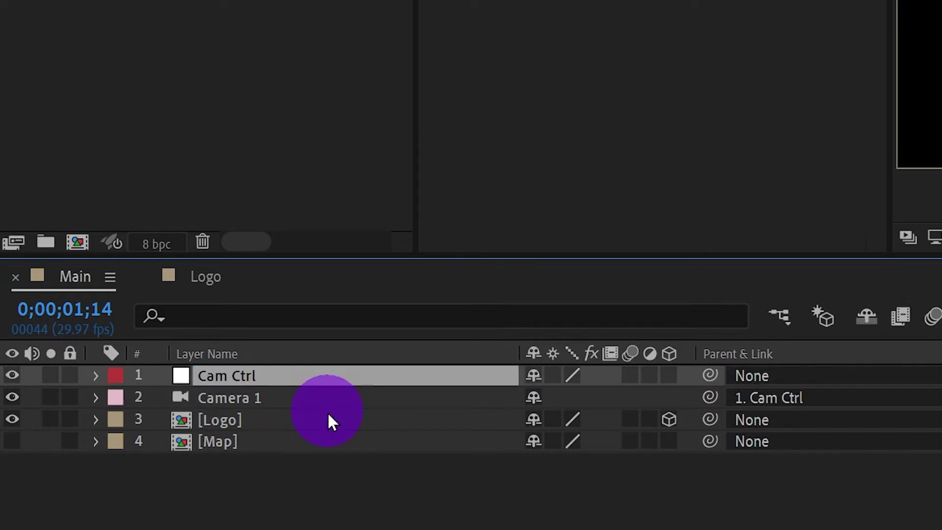
left_click(668, 376)
Set a Y Rotation keyframe on Cam Ctrl at the start of the timeline
key("r")
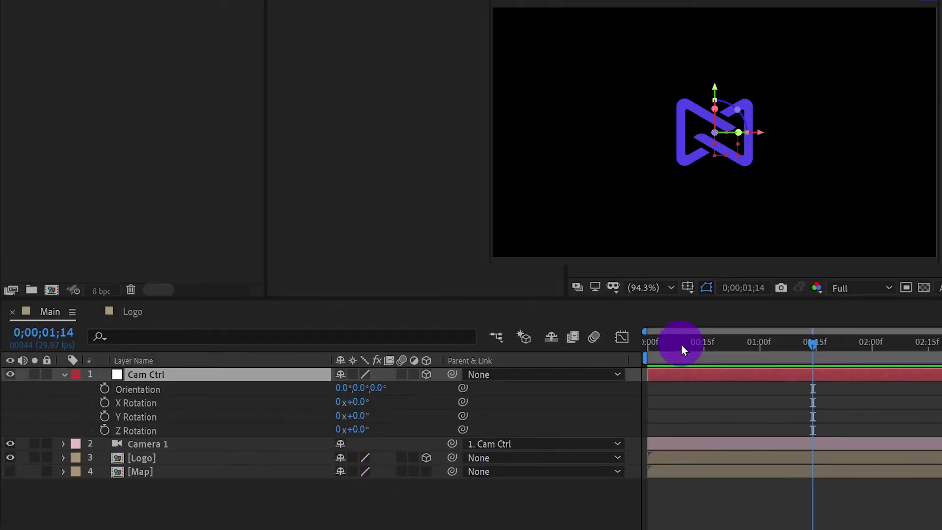
left_click_drag(681, 342, 641, 344)
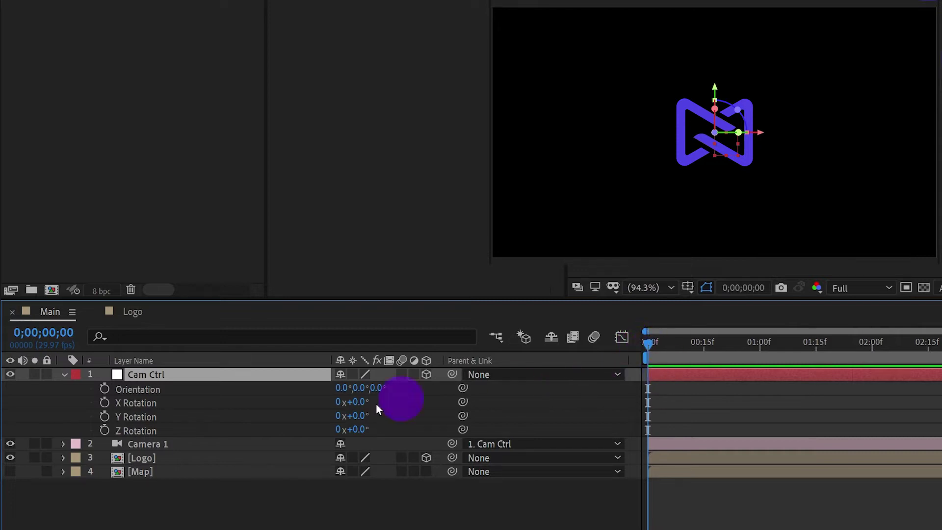
left_click(105, 416)
left_click_drag(646, 345, 749, 346)
Key Cam Ctrl's Y Rotation to -90° at 1 second
left_click_drag(754, 348, 757, 349)
left_click_drag(369, 427, 353, 415)
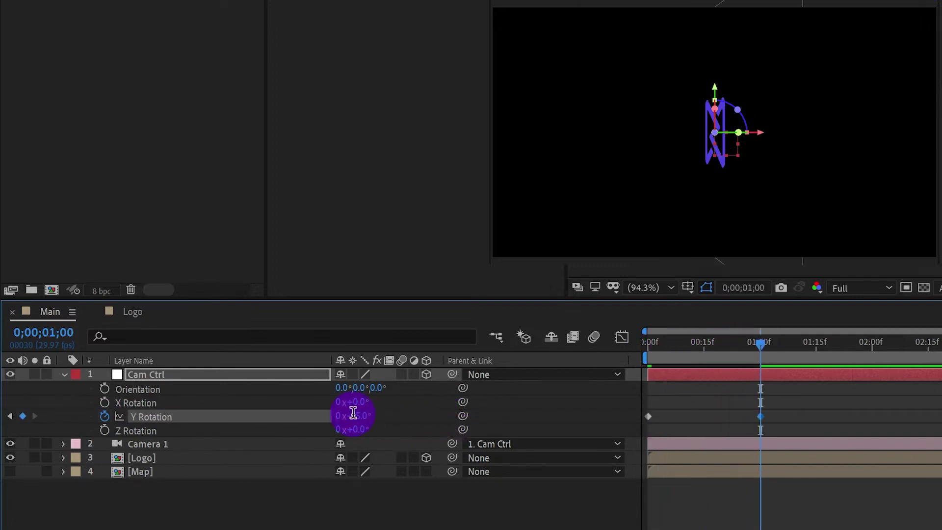
left_click(353, 415)
type("-90")
key("Return")
Return Y Rotation to 0° at 2 seconds, scrub to preview, then show Cam Ctrl's Scale
left_click(871, 352)
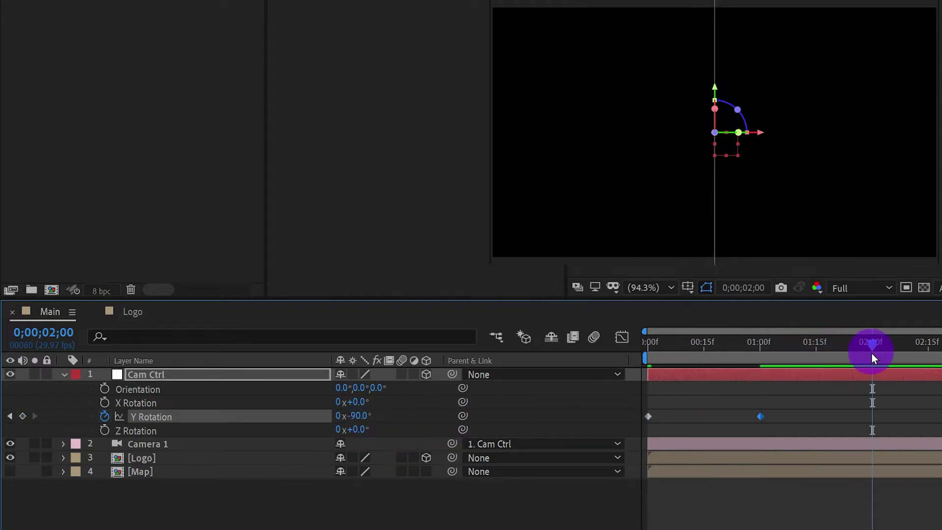
left_click(365, 420)
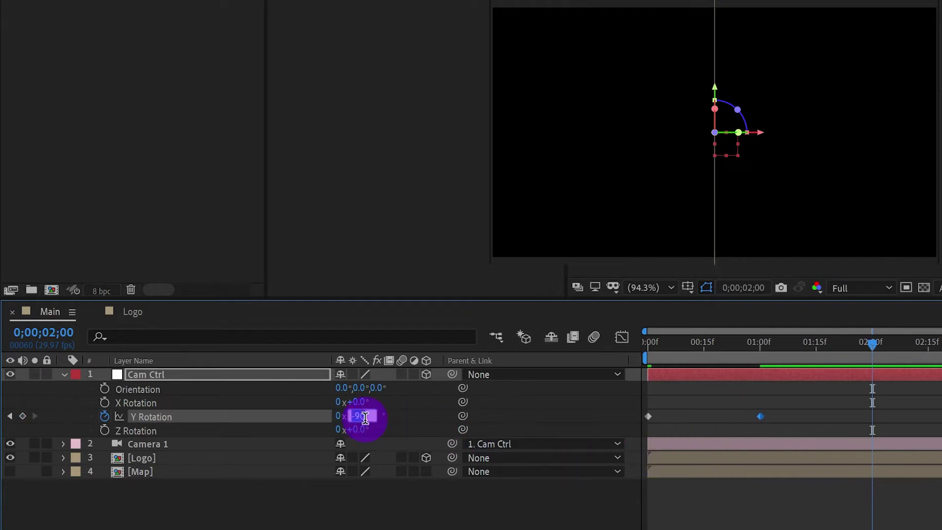
type("0")
key("Return")
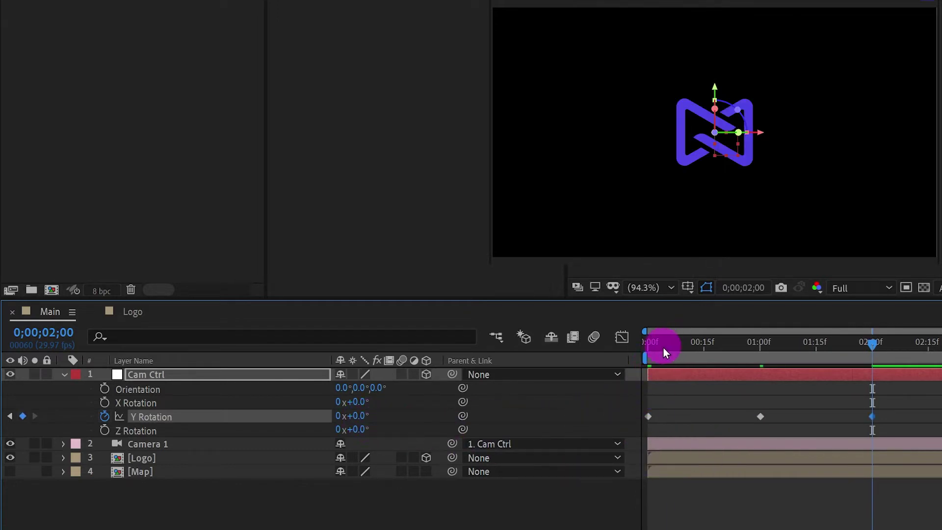
left_click_drag(663, 349, 649, 375)
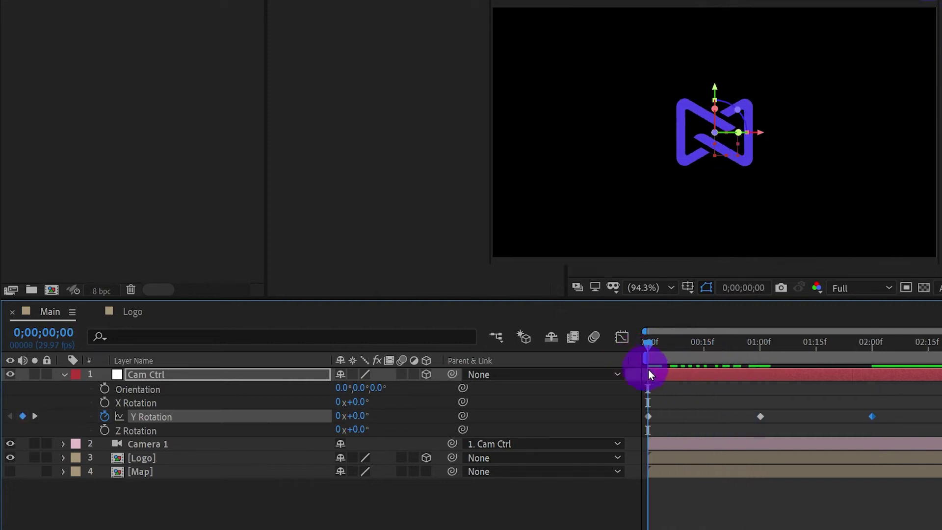
left_click(656, 371)
key("s")
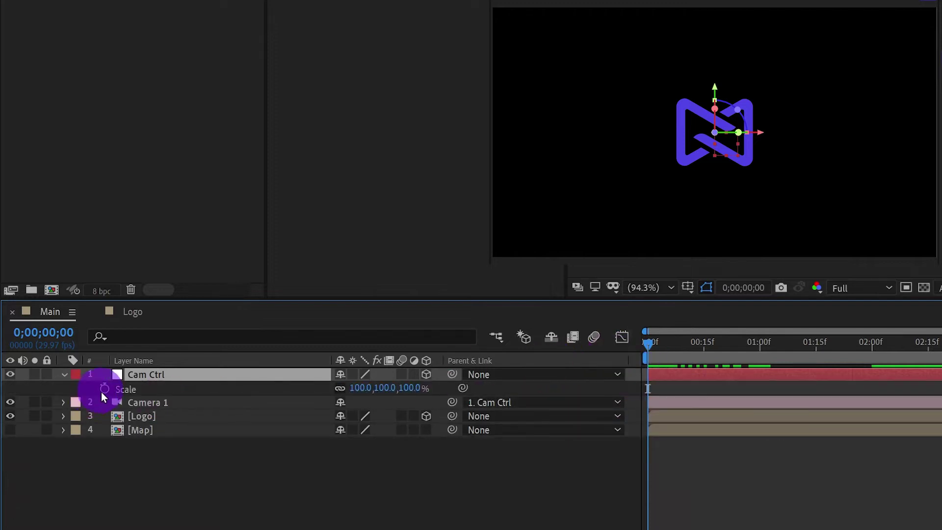
Start Scale keyframes on Cam Ctrl and set Scale to about 80% at frame 20
left_click(102, 391)
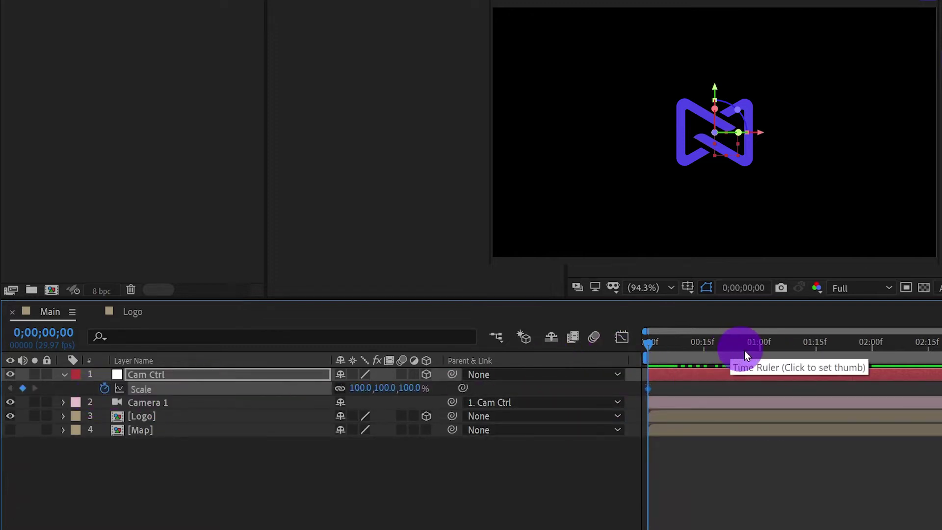
left_click(759, 349)
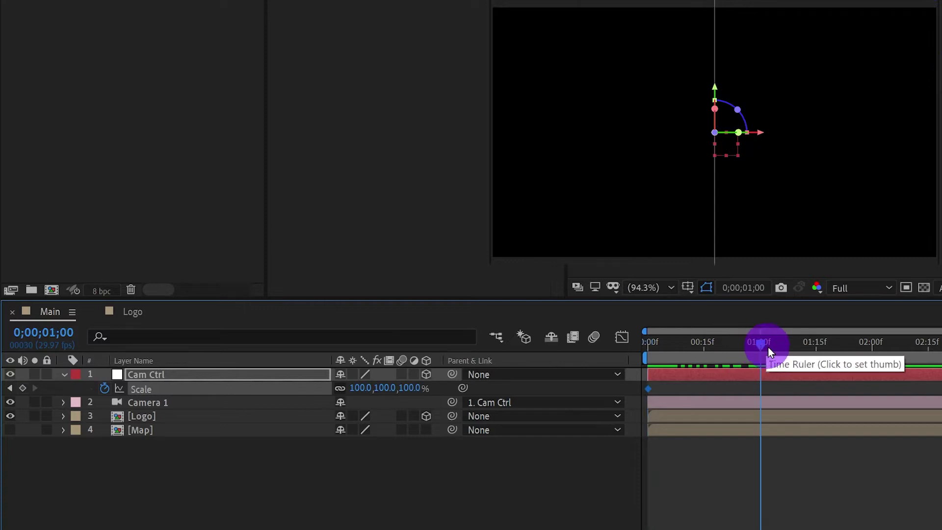
left_click_drag(758, 345, 718, 346)
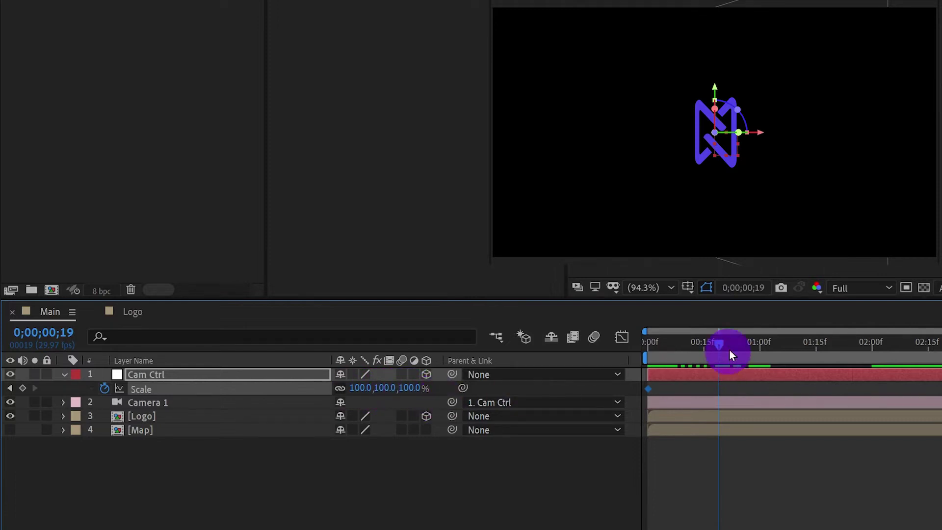
mouse_move(718, 347)
left_mouse_down()
mouse_move(706, 347)
mouse_move(719, 348)
left_mouse_up()
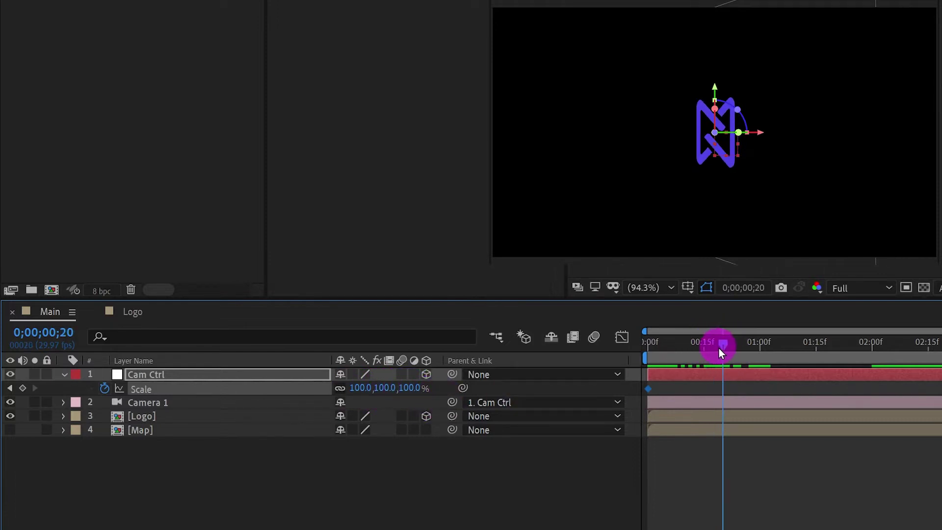
left_click_drag(412, 392, 389, 389)
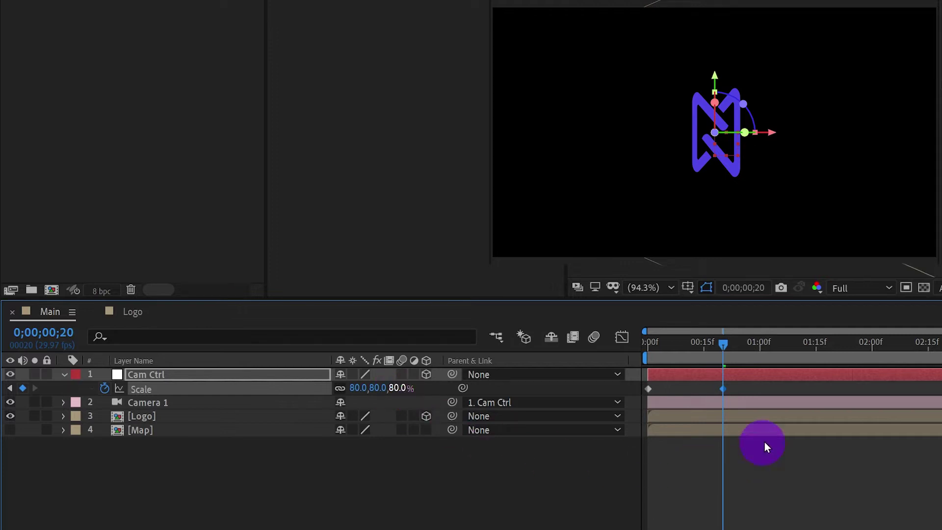
Set Cam Ctrl's Scale back to 100% at the 2-second keyframe
left_click_drag(731, 344, 761, 348)
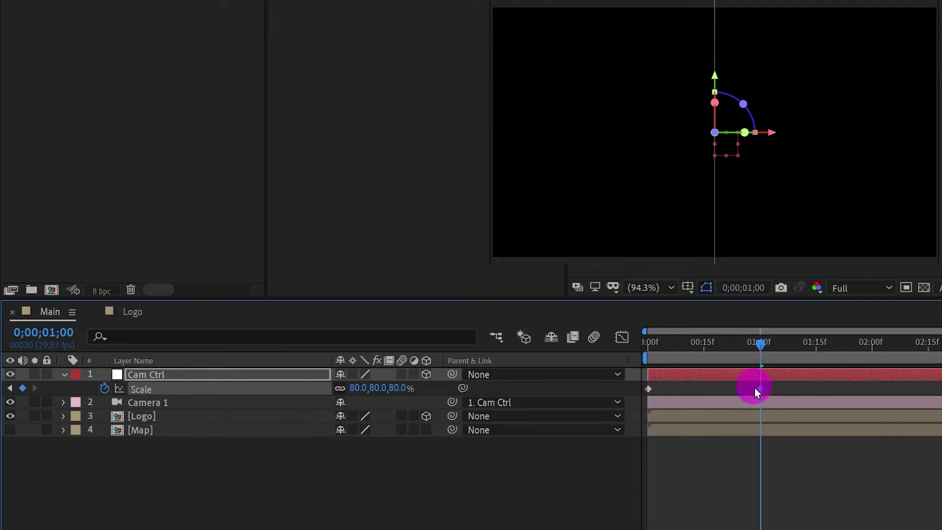
left_click_drag(763, 343, 877, 378)
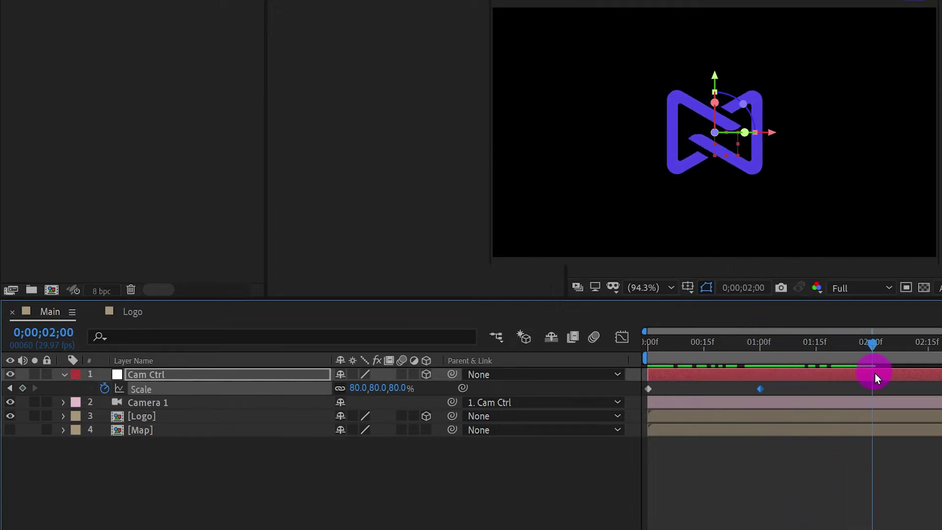
left_click(401, 388)
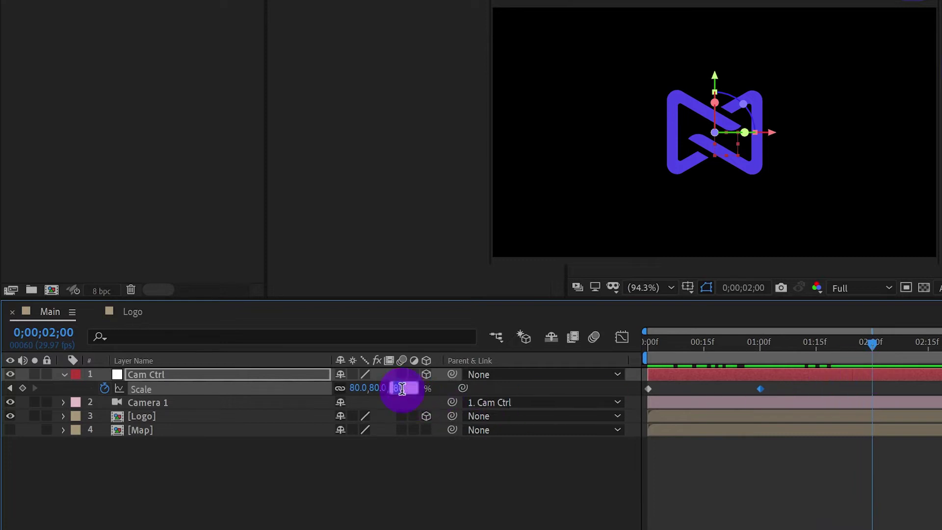
type("100")
key("Return")
Rewind to the start and play back the scale animation, then reselect Cam Ctrl
left_click(716, 394)
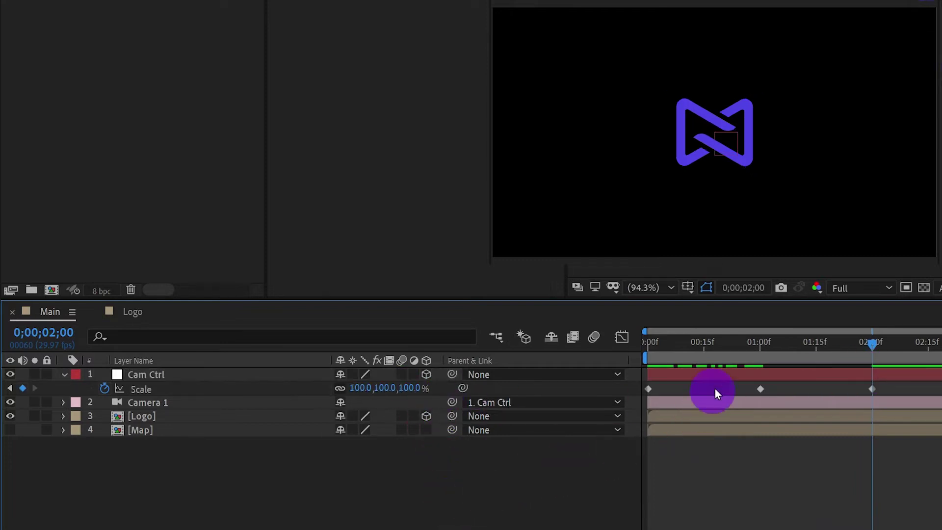
left_click_drag(707, 346, 622, 358)
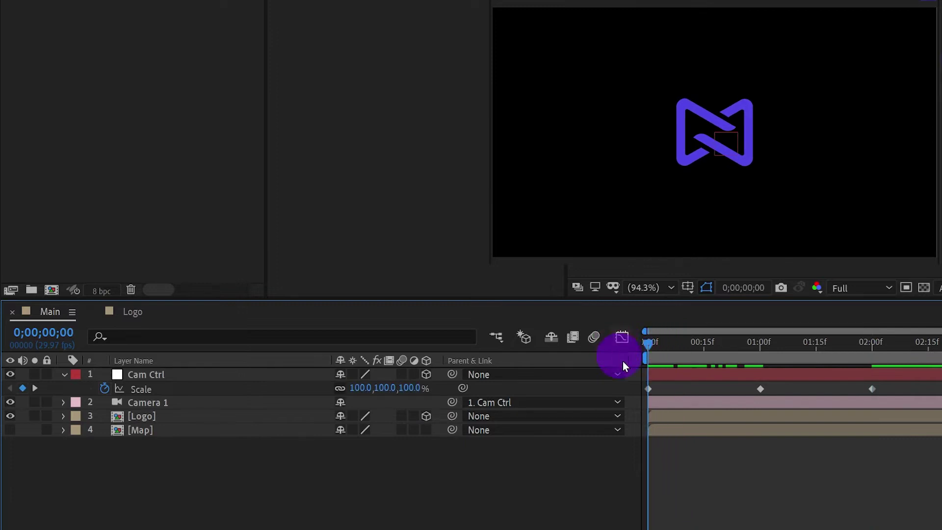
left_click(760, 389)
key("space")
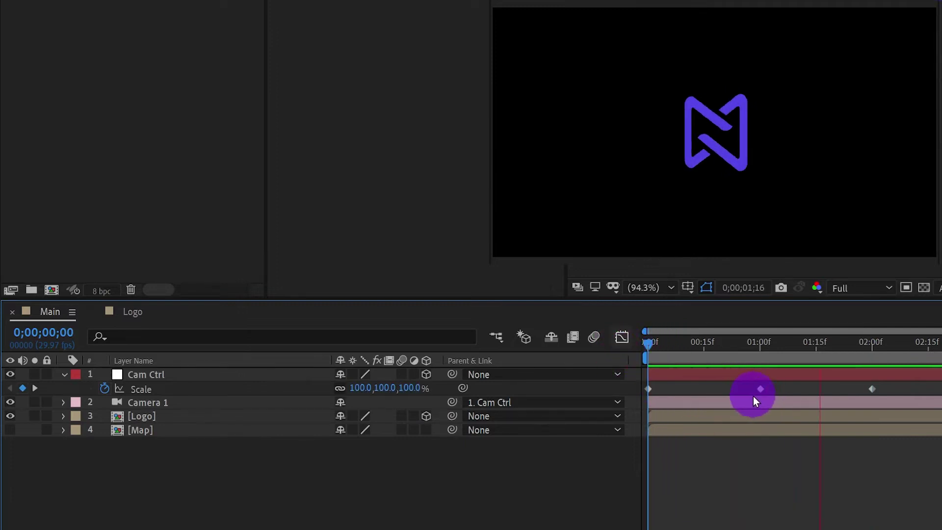
left_click_drag(853, 347, 834, 348)
left_click(869, 372)
Change Cam Ctrl's 1-second Scale keyframe to 70% and apply Easy Ease (F9) to all keyframes
key("u")
key("u")
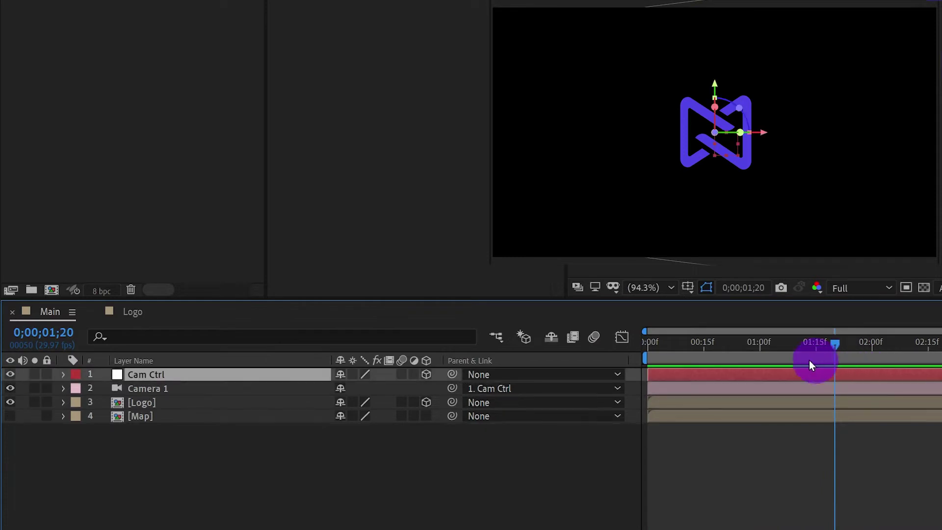
left_click_drag(793, 354, 758, 349)
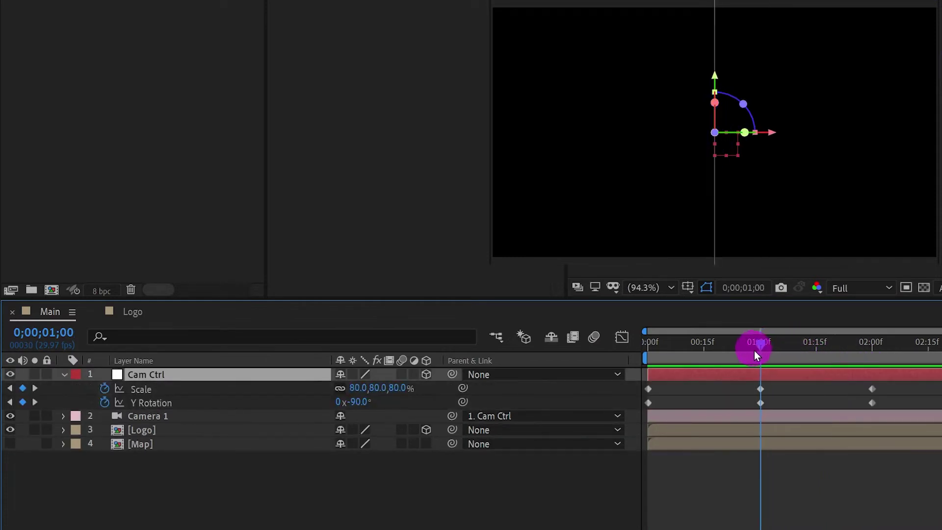
left_click(405, 388)
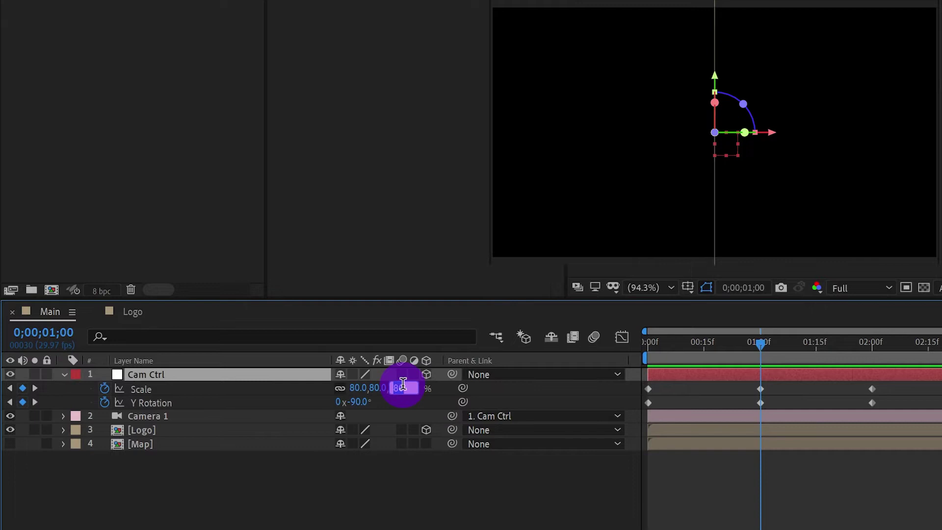
type("70")
left_click(412, 515)
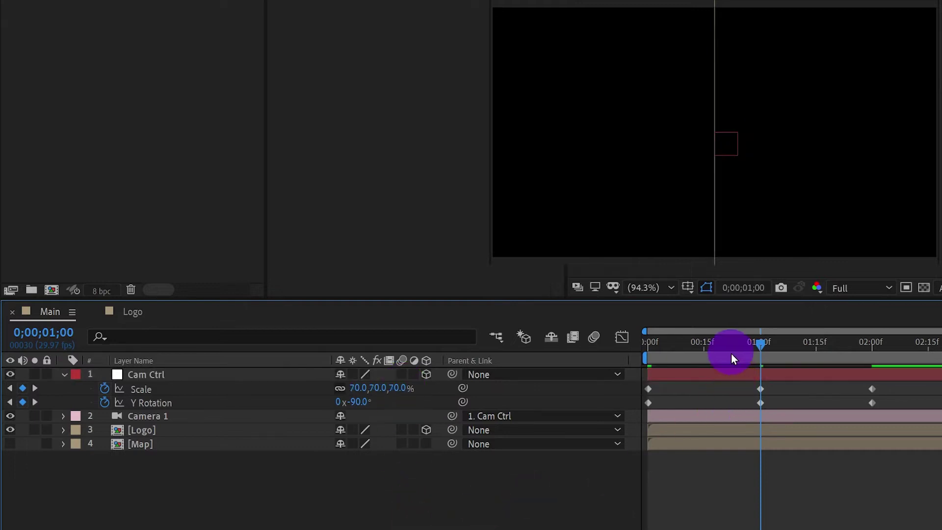
left_click_drag(712, 343, 656, 404)
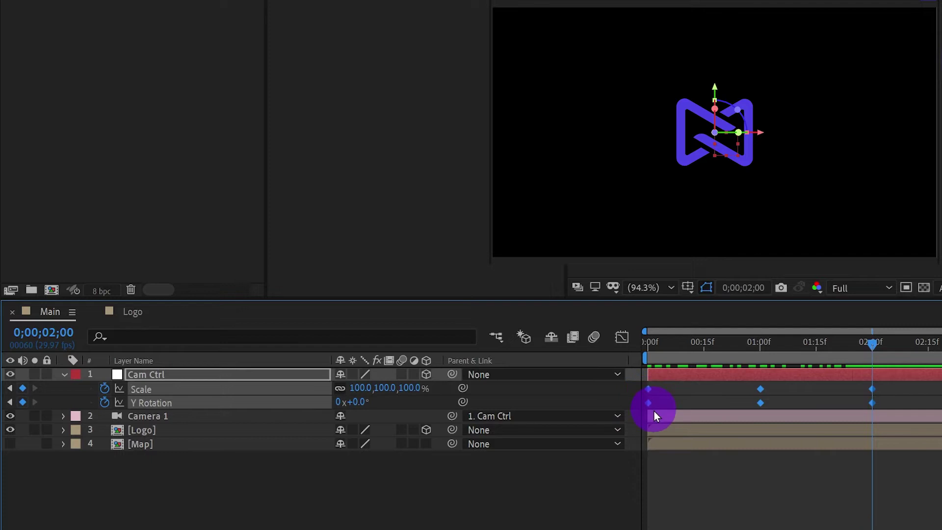
key("F9")
In the Scale speed graph, lengthen the influence handles of the 0, 1 and 2-second keyframes
left_click(624, 345)
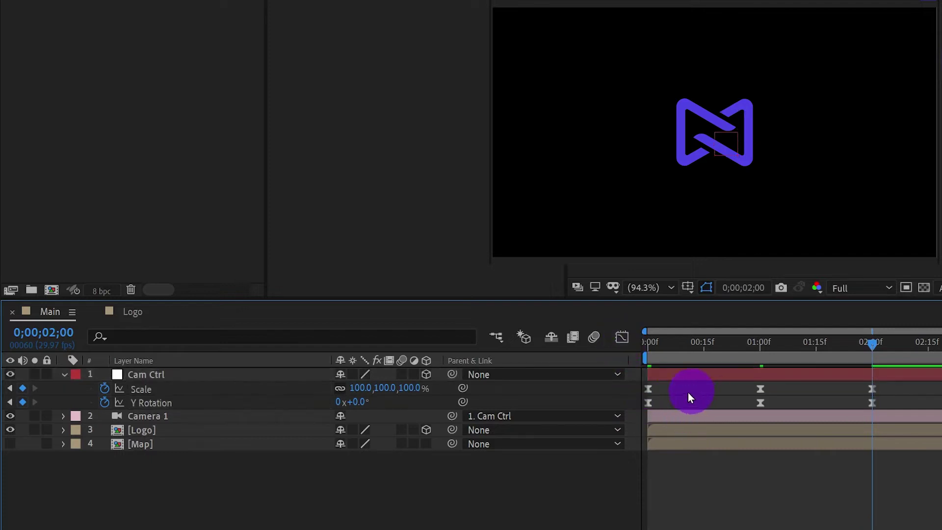
left_click(650, 389)
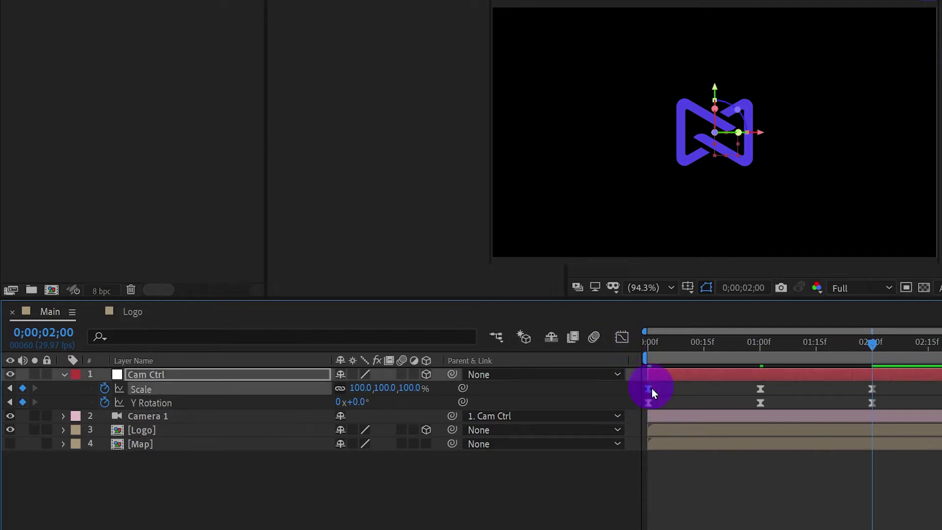
left_click(622, 337)
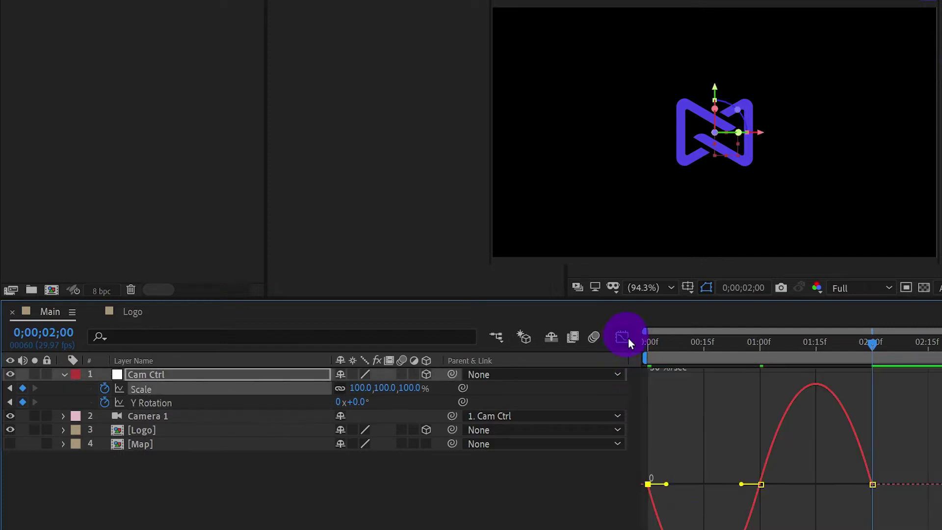
left_click(760, 484)
left_click_drag(667, 484, 744, 484)
left_click(742, 444)
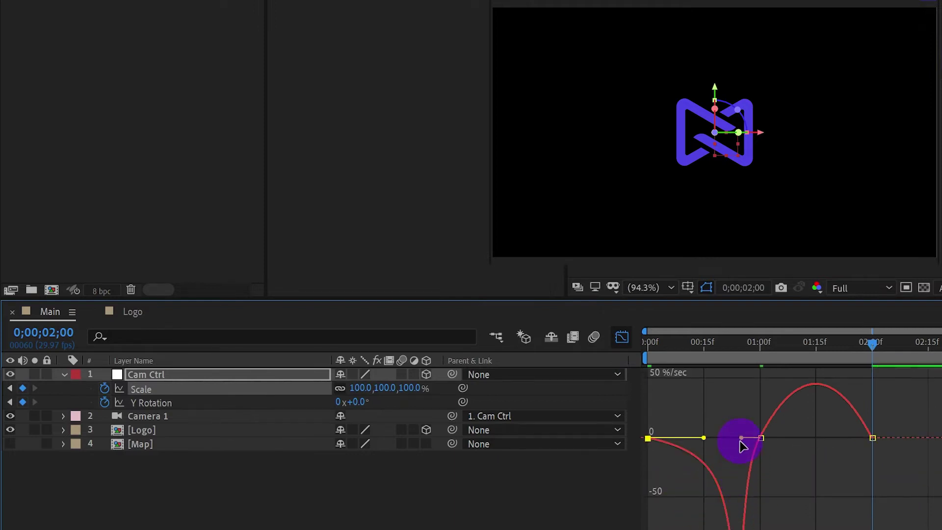
left_click_drag(742, 443, 773, 440)
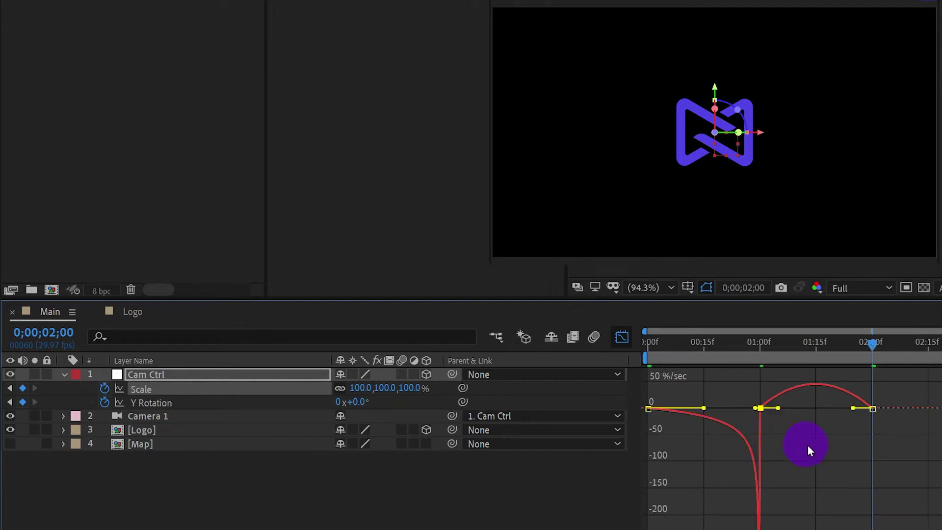
left_click(783, 409)
left_click(855, 415)
left_click_drag(853, 412, 750, 440)
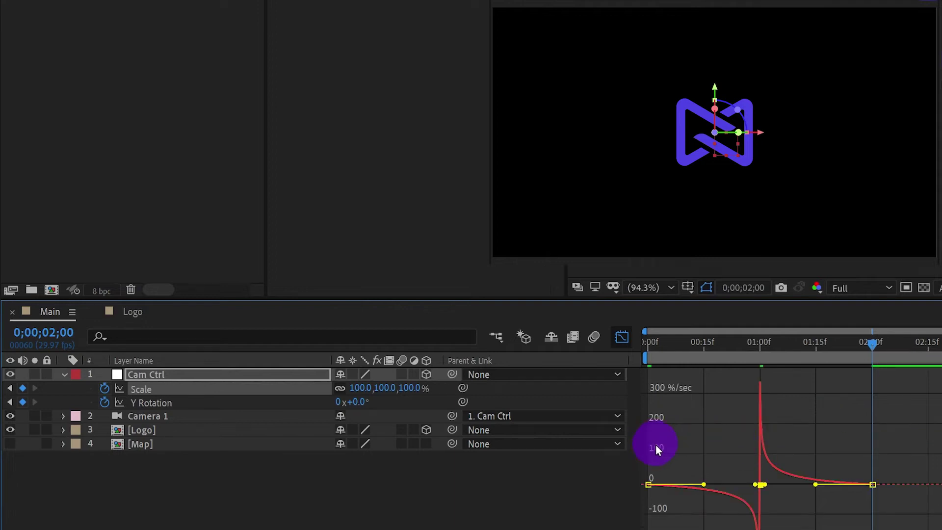
Stretch the Y Rotation eases so its speed spikes sharply at 1 second, then leave the Graph Editor
left_click(622, 337)
left_click(760, 402)
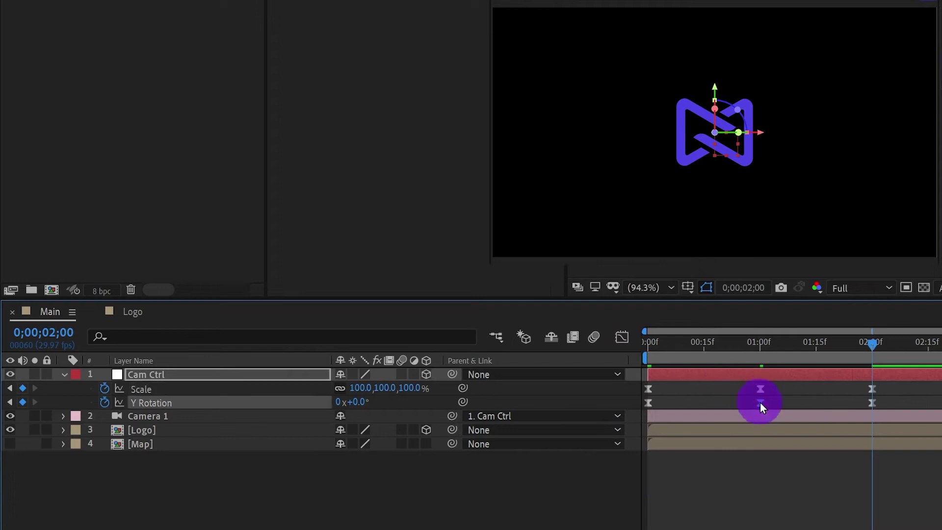
left_click(622, 338)
left_click_drag(649, 486, 704, 485)
left_click(873, 438)
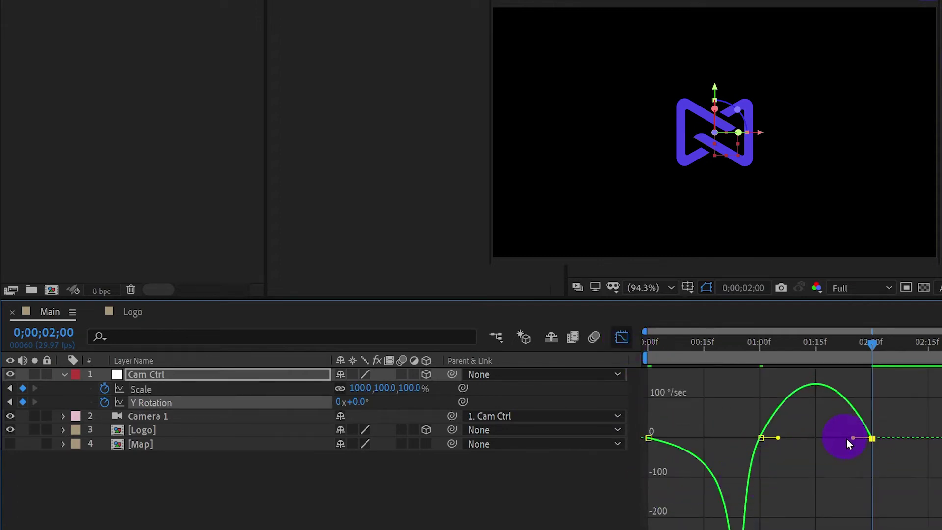
left_click_drag(837, 439, 773, 483)
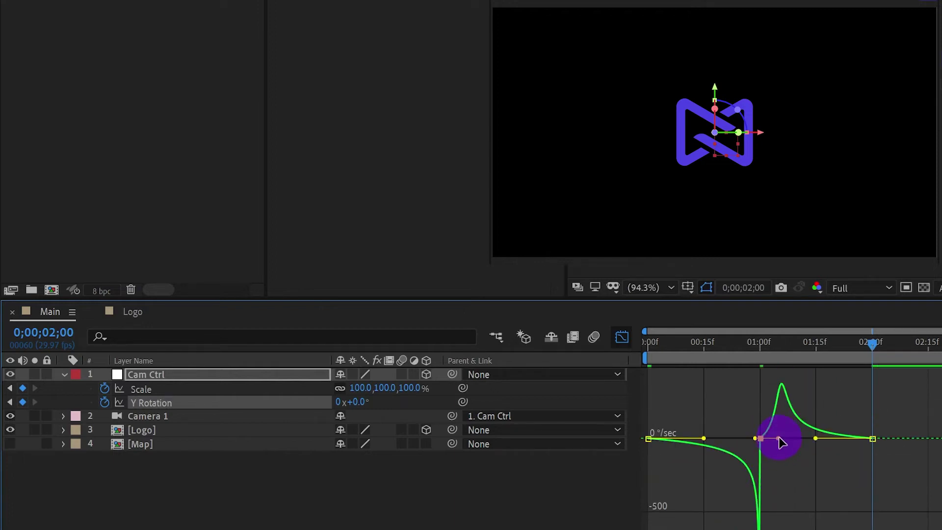
left_click_drag(780, 437, 759, 441)
left_click(632, 349)
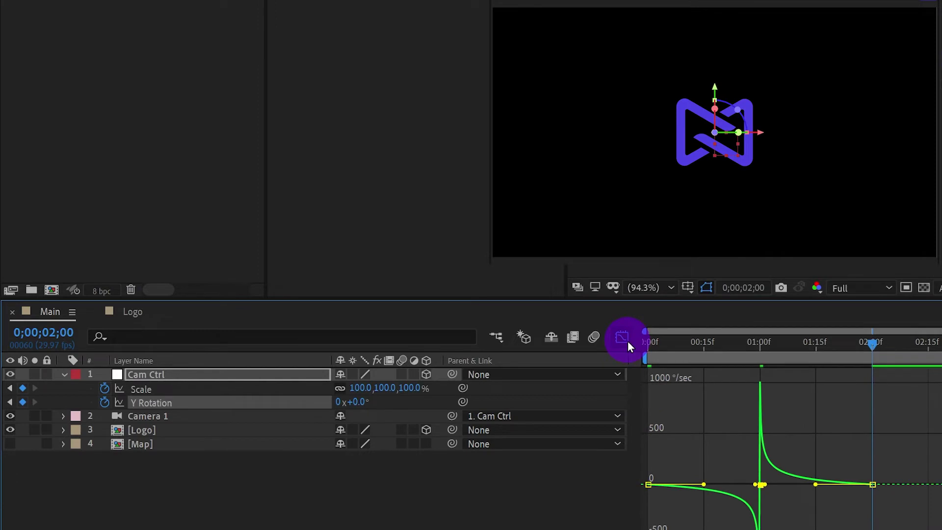
left_click_drag(701, 349, 622, 357)
Preview the eased motion, then precompose Cam Ctrl, Camera 1 and Logo as 'Logo Animation'
key("space")
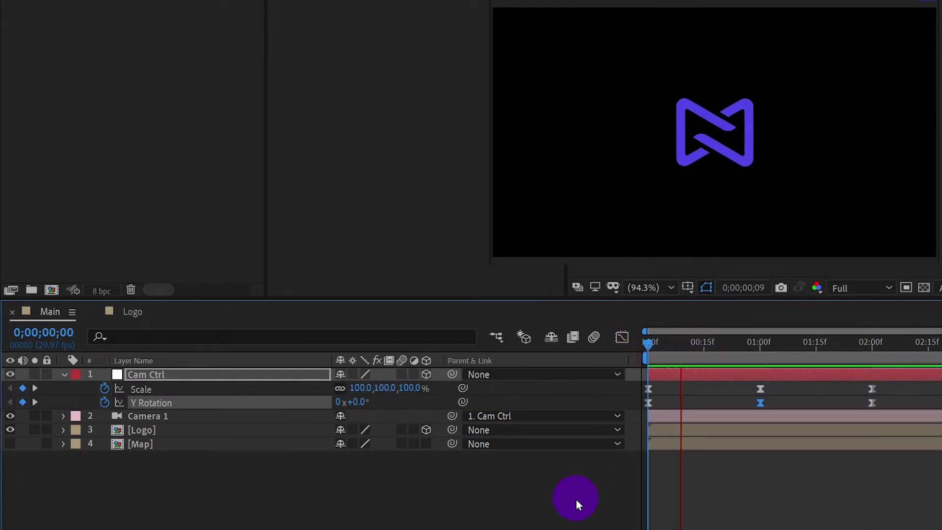
key("space")
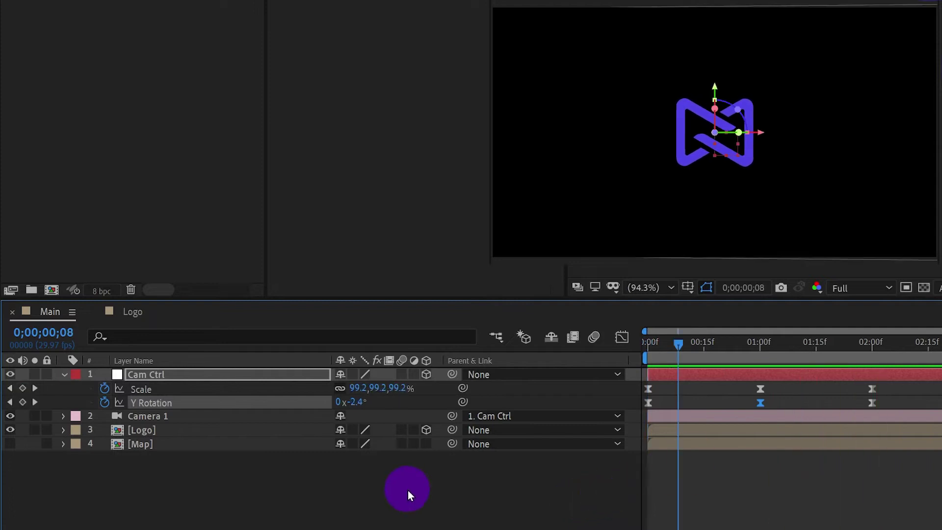
left_click(64, 374)
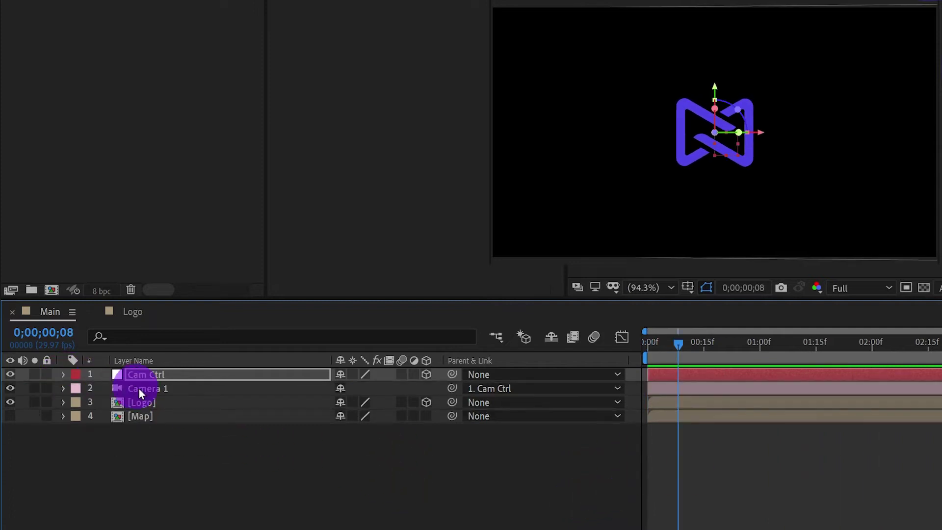
left_click(157, 402, "shift")
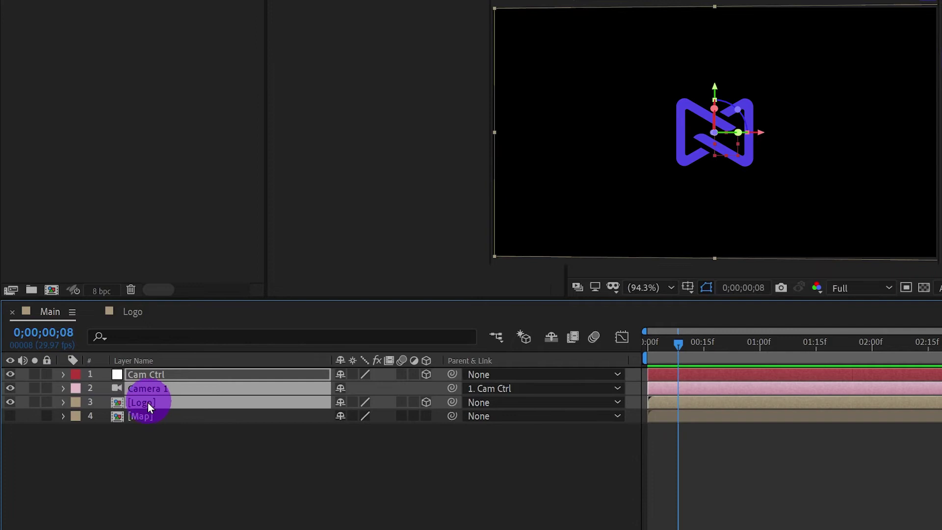
right_click(145, 402)
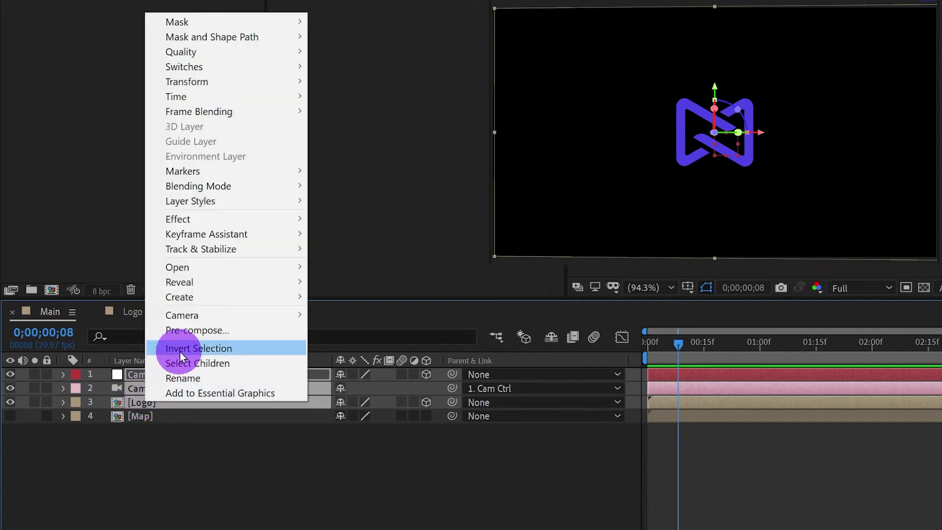
left_click(187, 331)
type("Log")
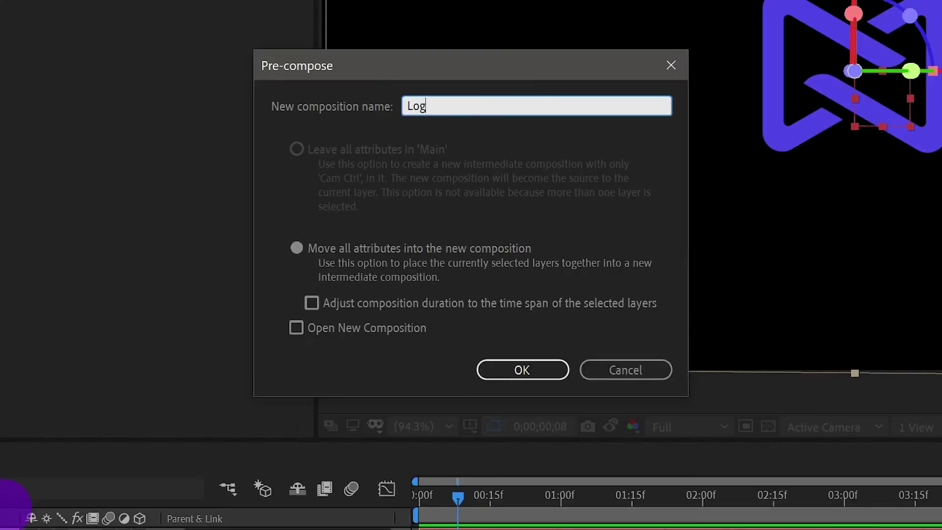
type("o Animation")
left_click(521, 369)
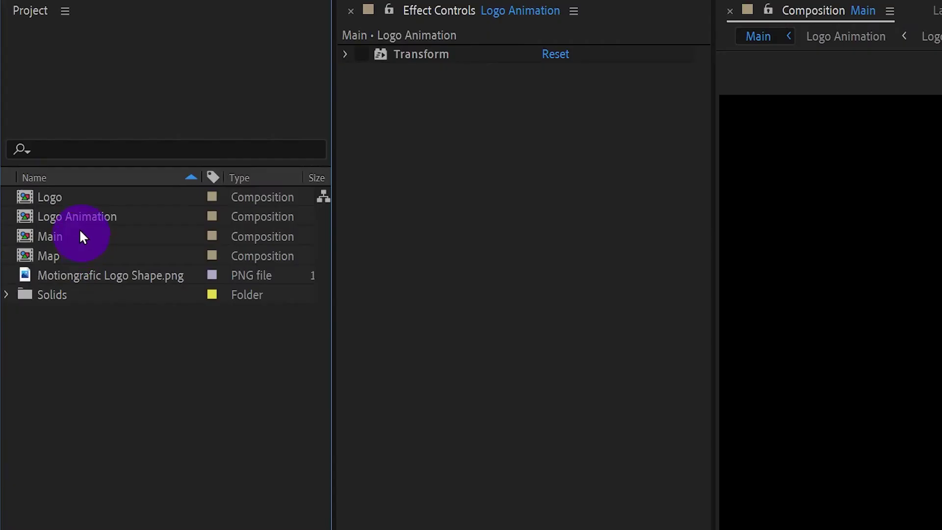
Open the Logo composition and apply the Fill effect to the logo layer
double_click(49, 196)
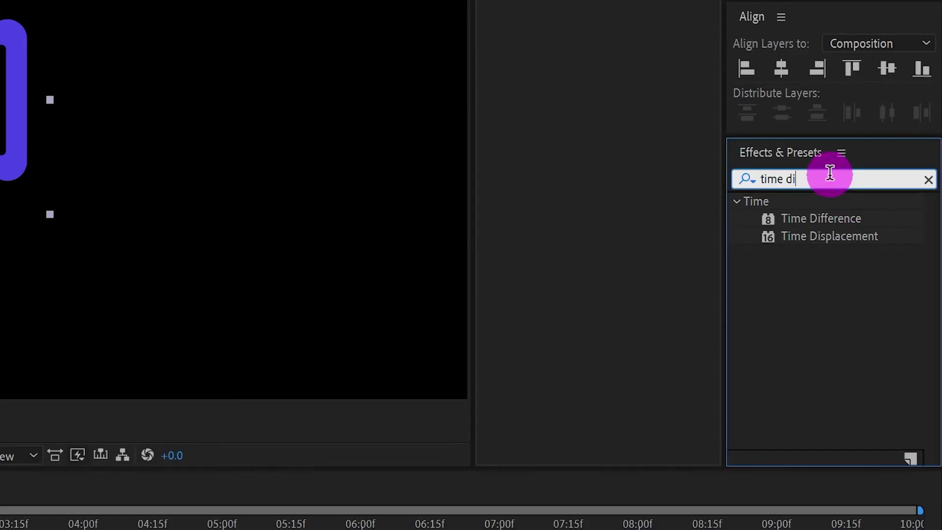
left_click_drag(895, 227, 846, 230)
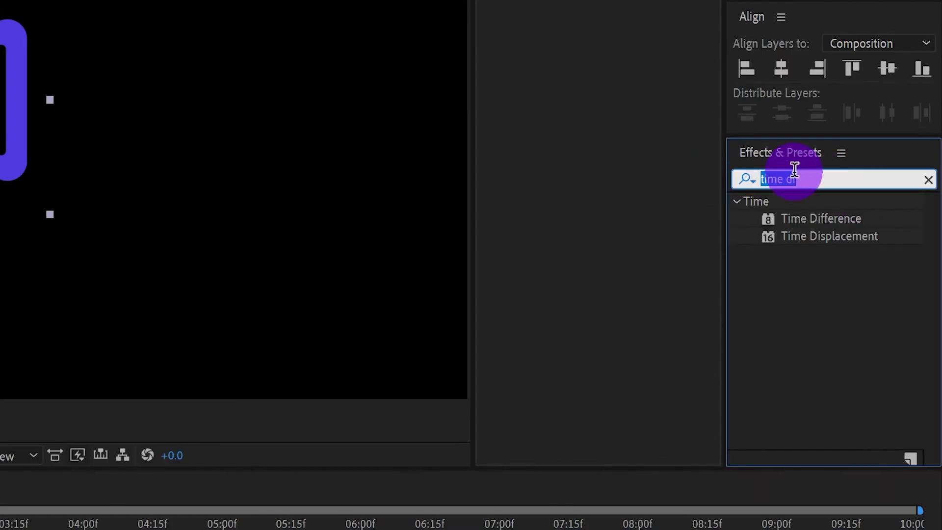
type("fill")
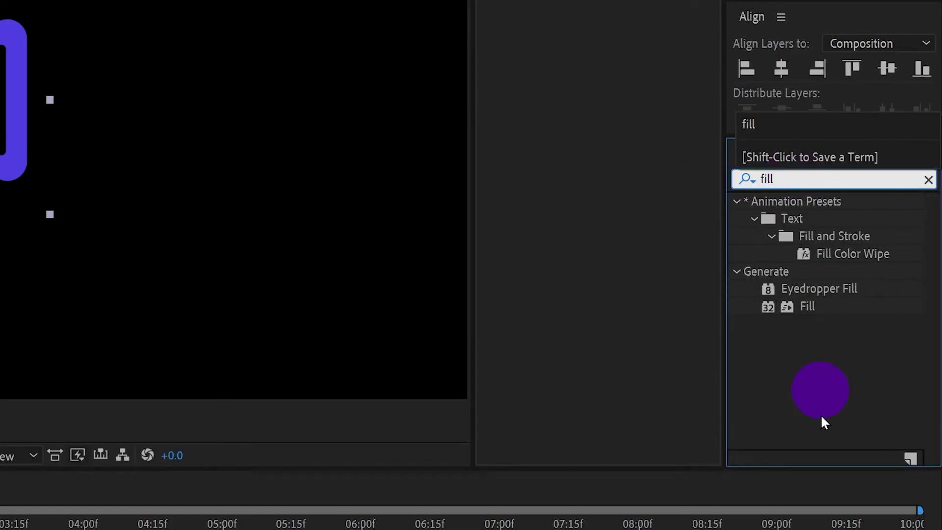
left_click_drag(807, 309, 409, 504)
left_click_drag(718, 366, 669, 391)
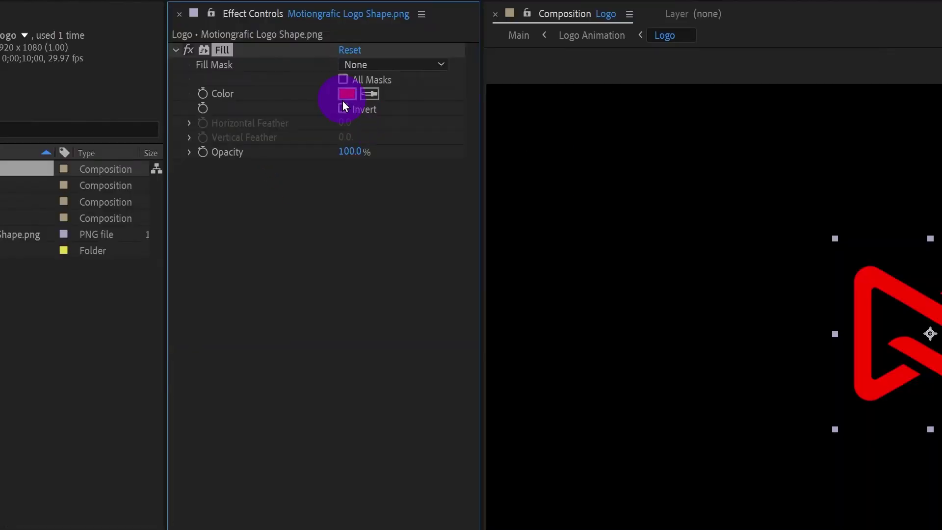
Set the Fill colour to white and switch back to the Main composition
left_click(342, 96)
left_click_drag(461, 380, 386, 366)
left_click(730, 368)
left_click(26, 357)
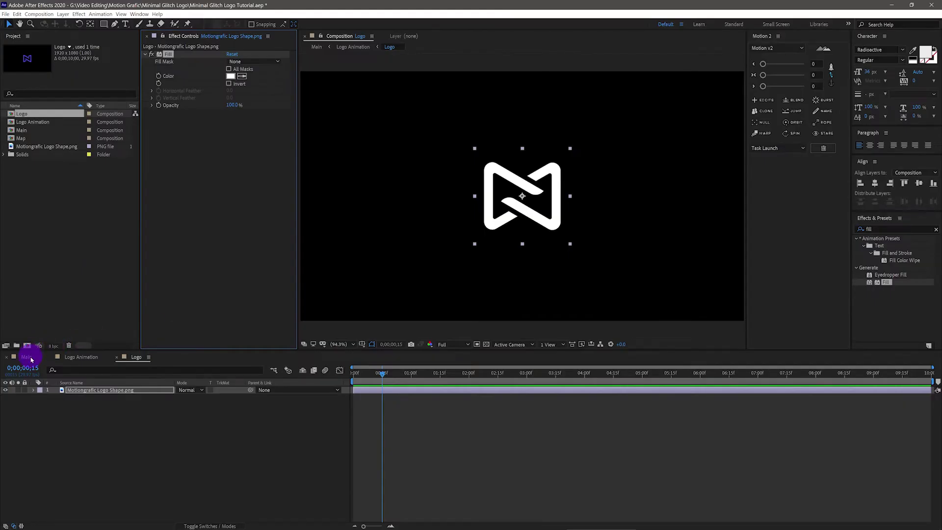
left_click(71, 397)
Create a new adjustment layer in Main and name it TD
right_click(222, 427)
mouse_move(237, 430)
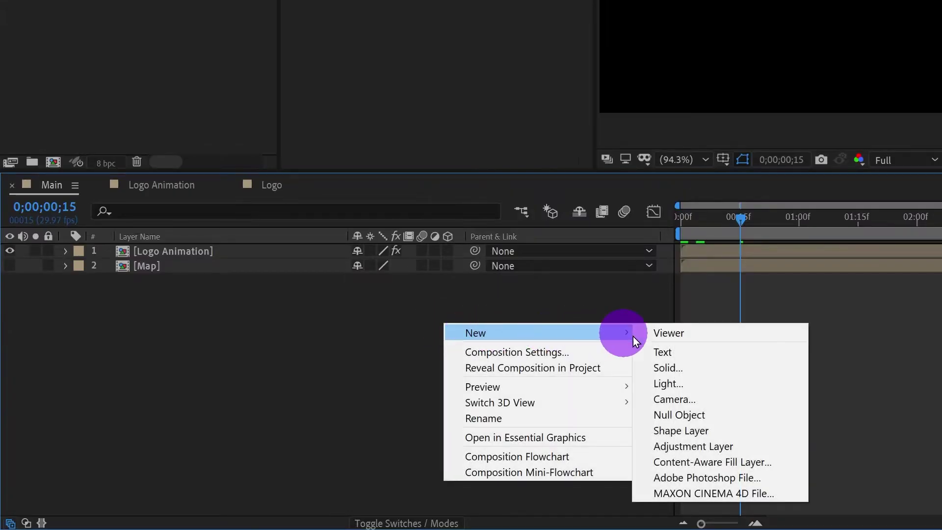
left_click(702, 446)
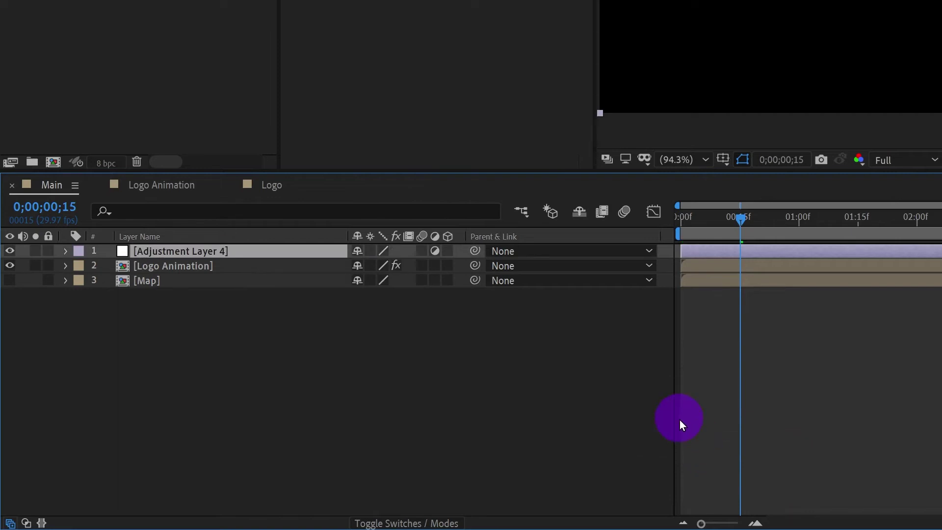
key("Return")
type("TD")
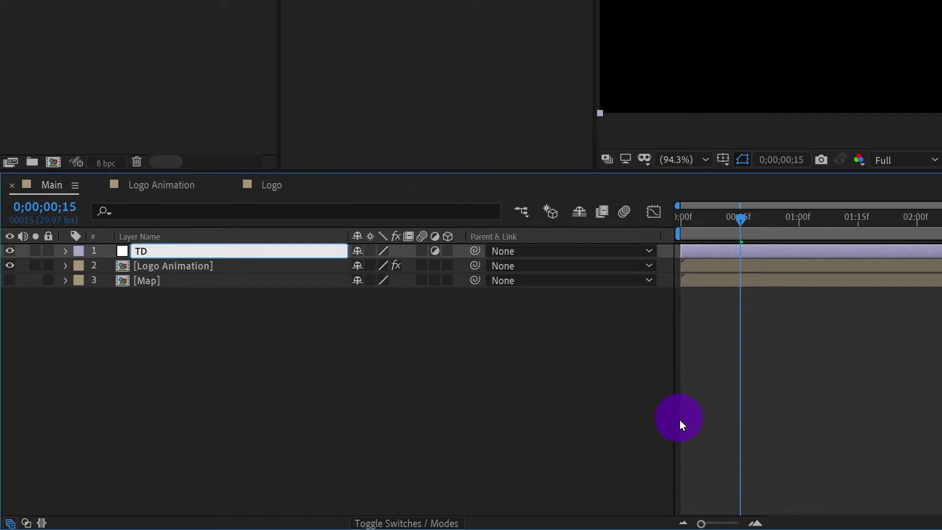
key("Return")
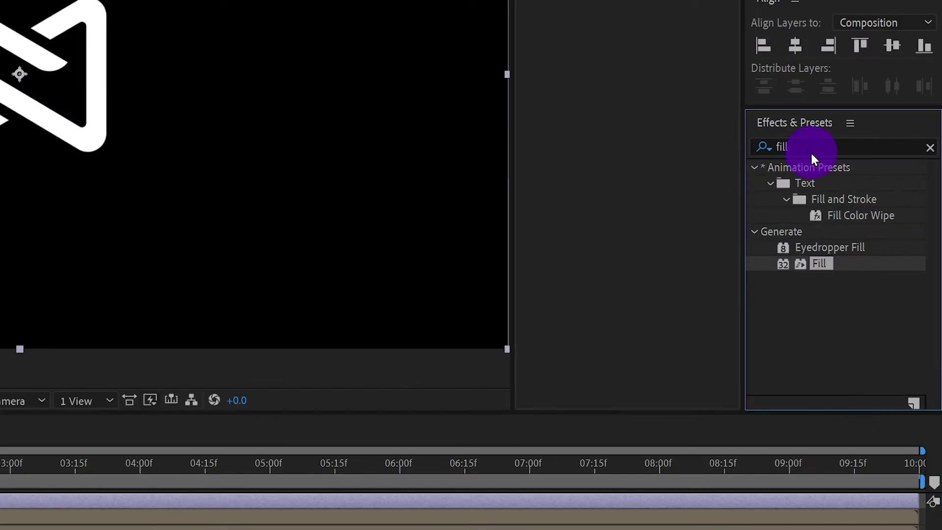
Search 'time d' and drag the Time Displacement effect onto the TD layer
double_click(880, 227)
type("tim")
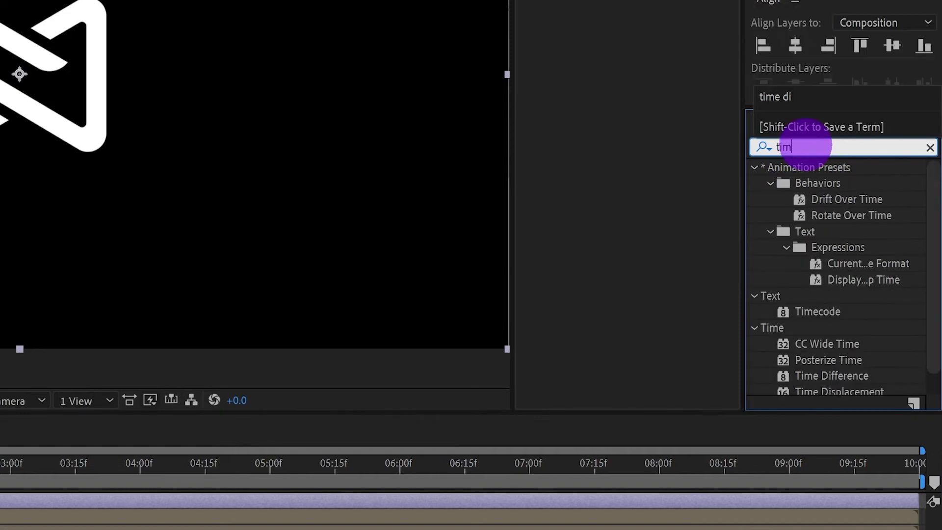
type("e d")
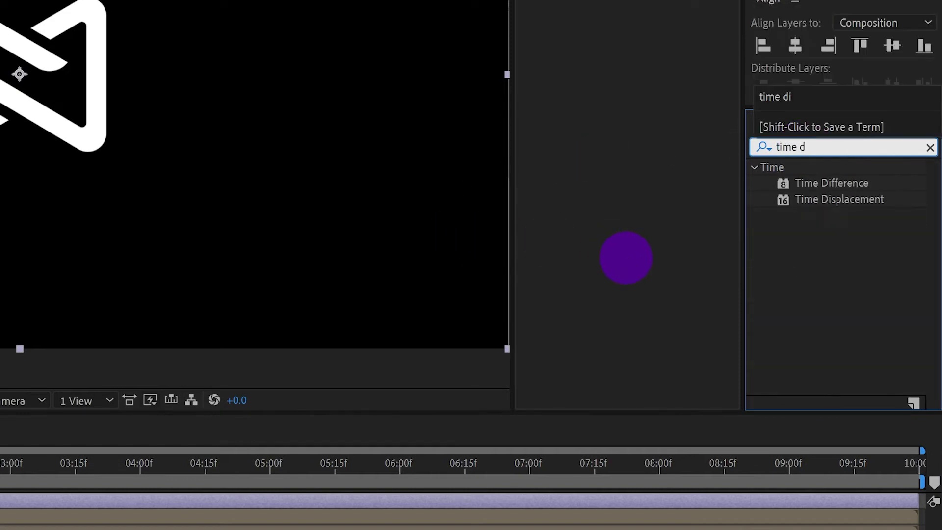
left_click(845, 205)
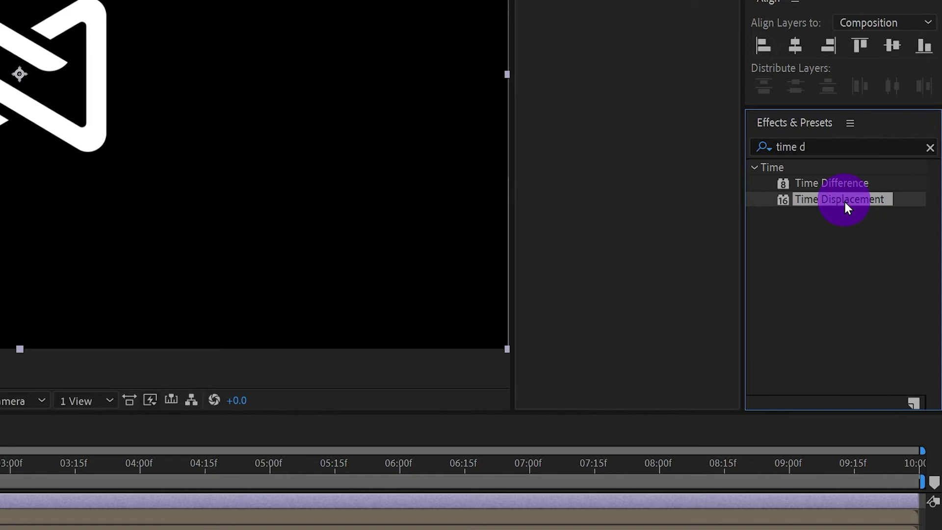
left_click_drag(843, 199, 378, 498)
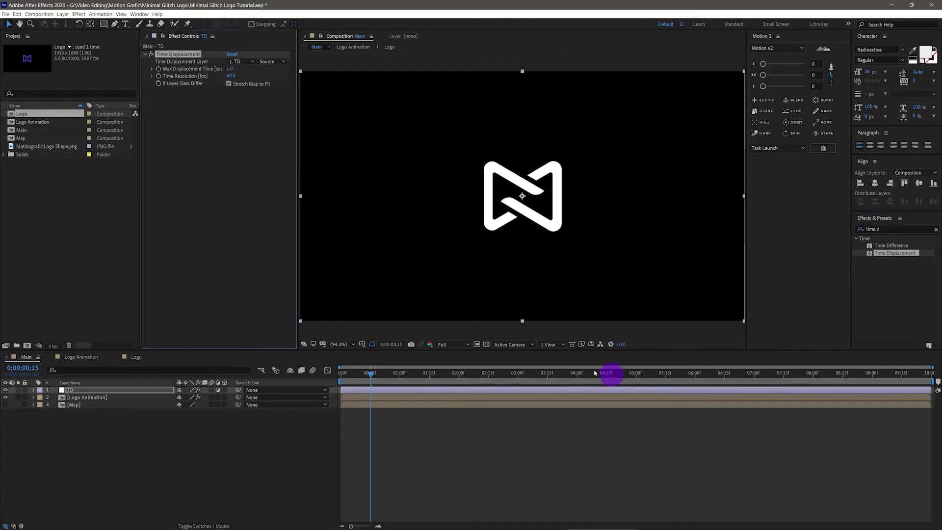
Point Time Displacement at 3. Map using Effects & Masks, 30 fps resolution, then scrub to check
left_click(101, 389)
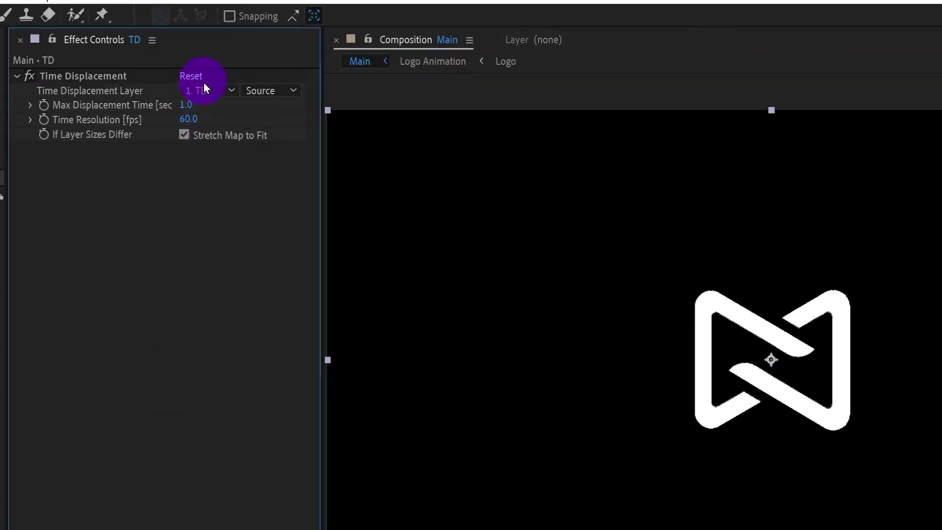
left_click(238, 61)
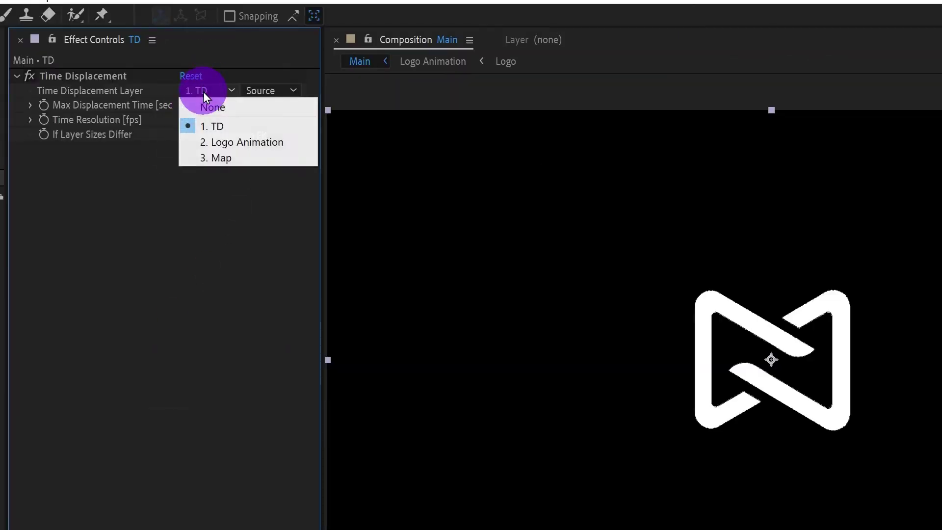
left_click(211, 154)
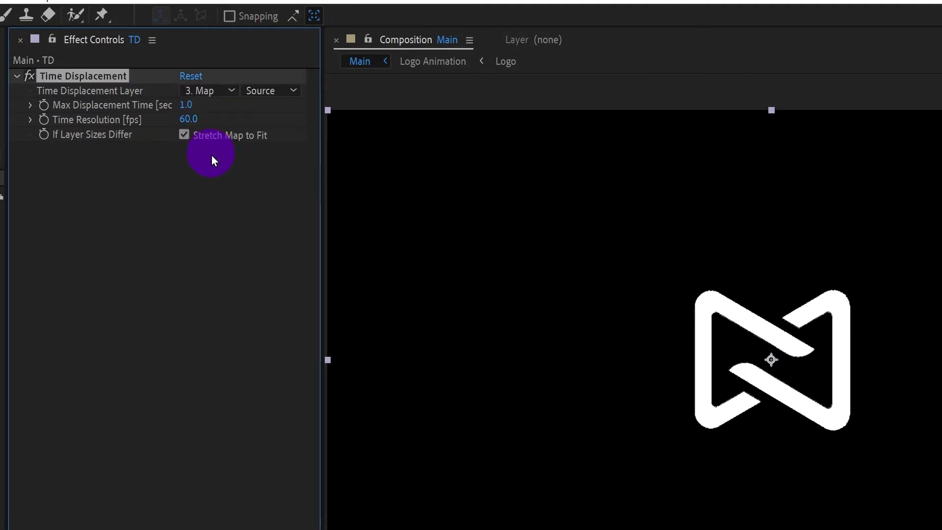
left_click(274, 94)
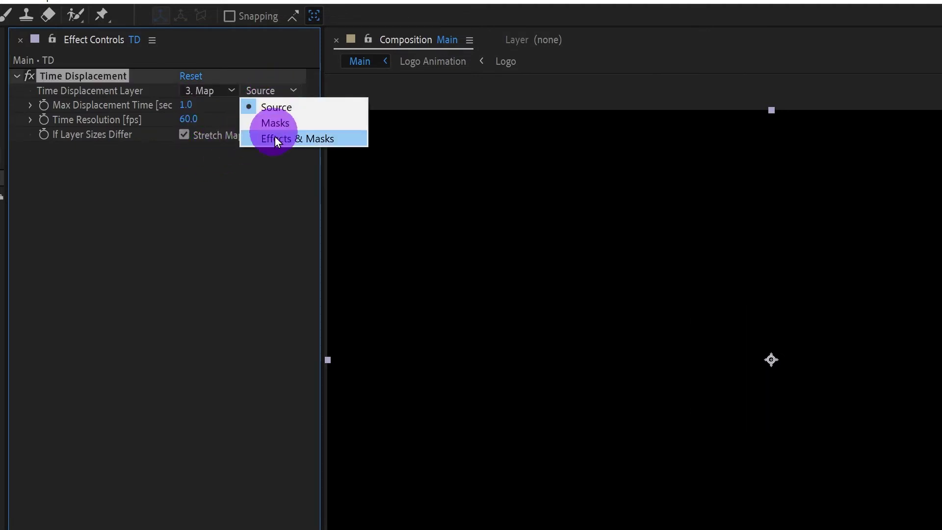
left_click(273, 139)
left_click(190, 121)
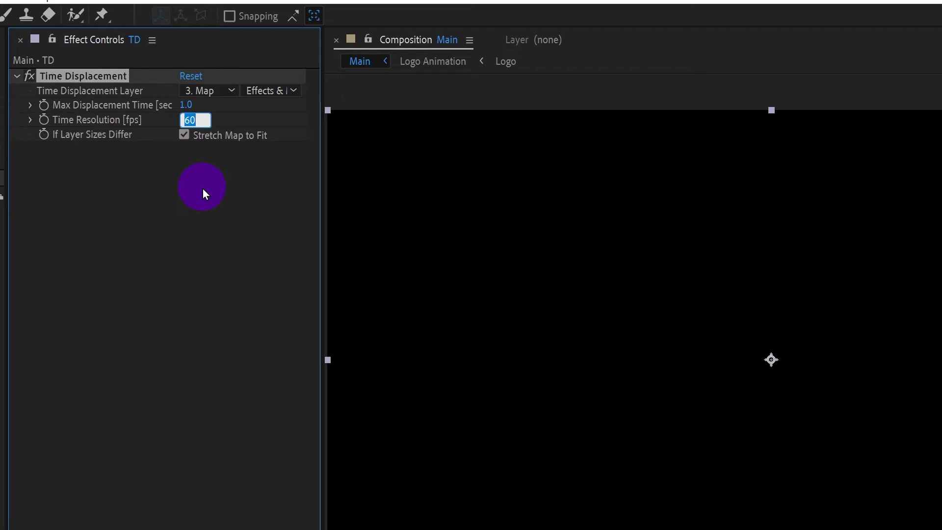
left_click(187, 316)
left_click_drag(308, 436, 504, 445)
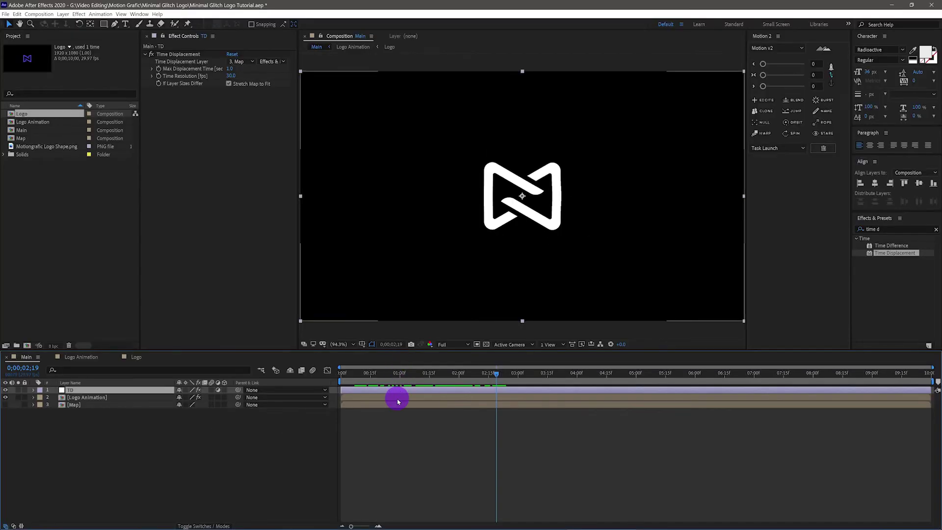
Search 'vega' and apply the Vegas effect to the Logo Animation layer
left_click(884, 227)
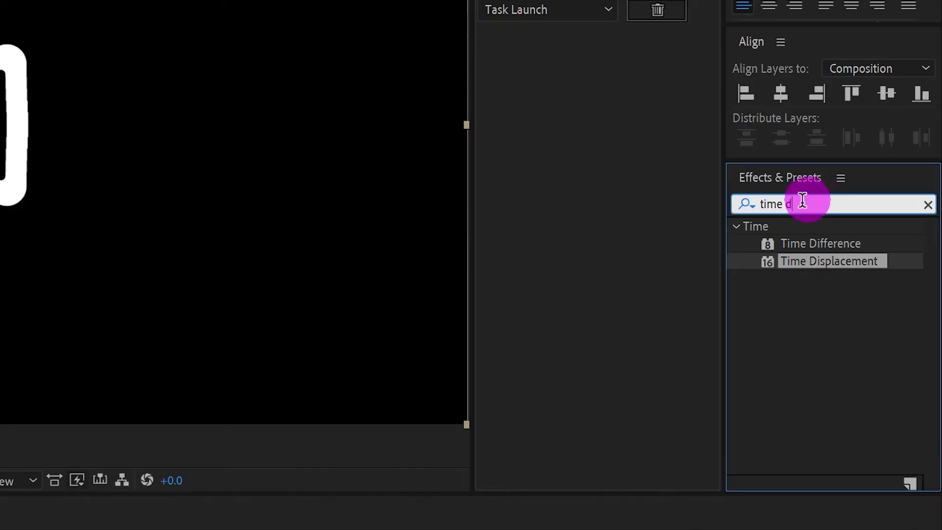
left_click_drag(802, 201, 711, 211)
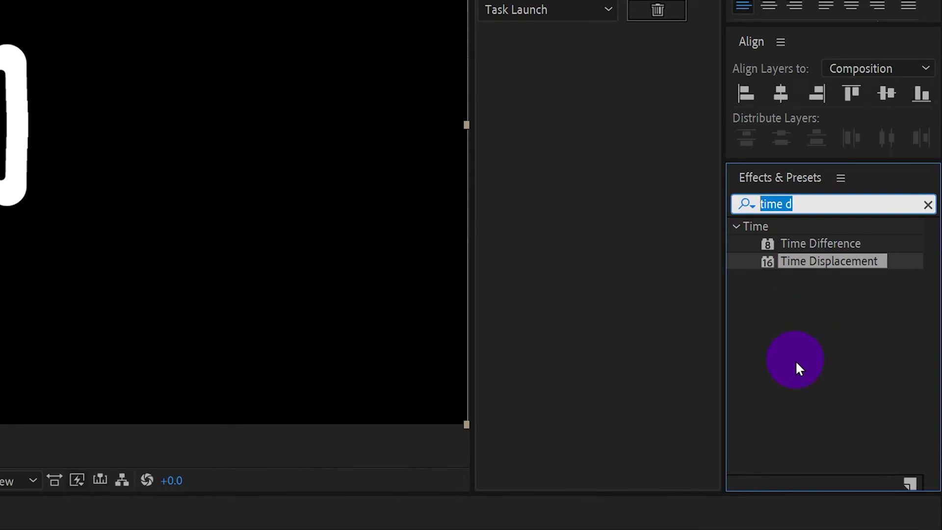
type("vegas")
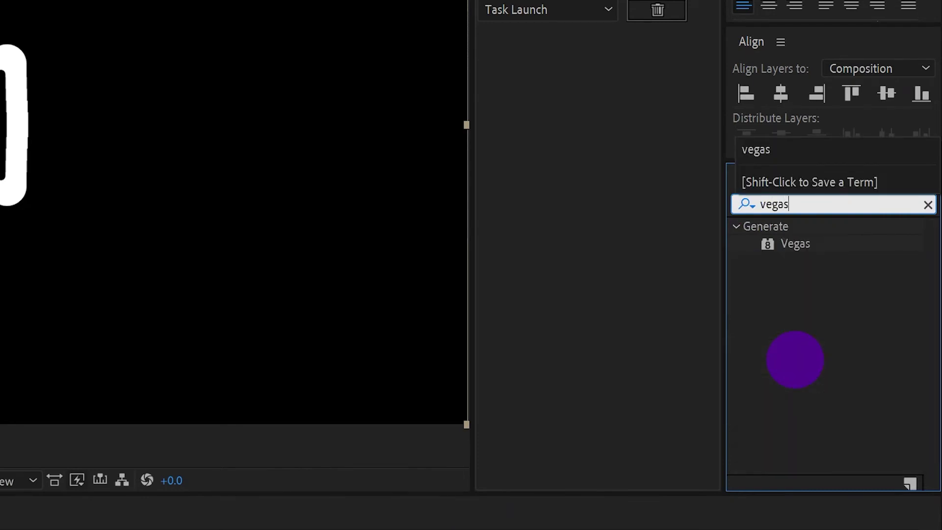
left_click_drag(794, 251, 0, 529)
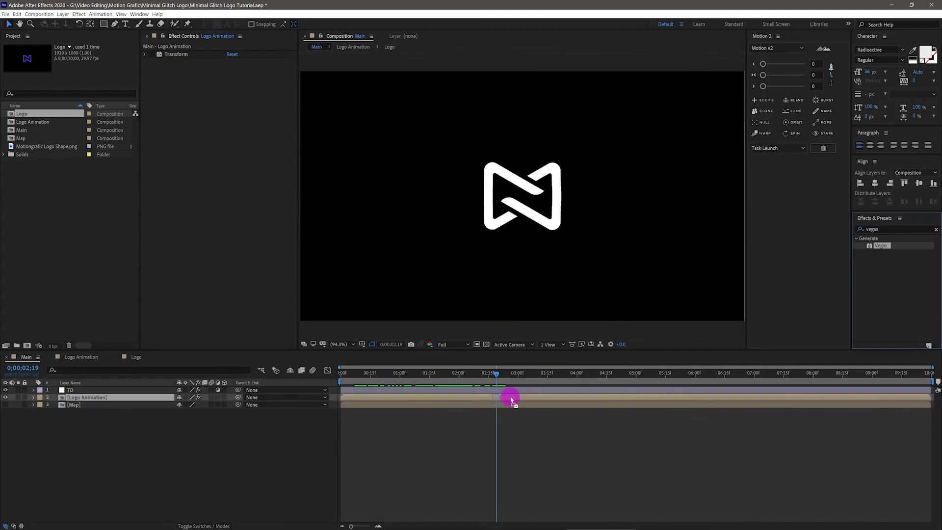
left_click_drag(511, 399, 502, 391)
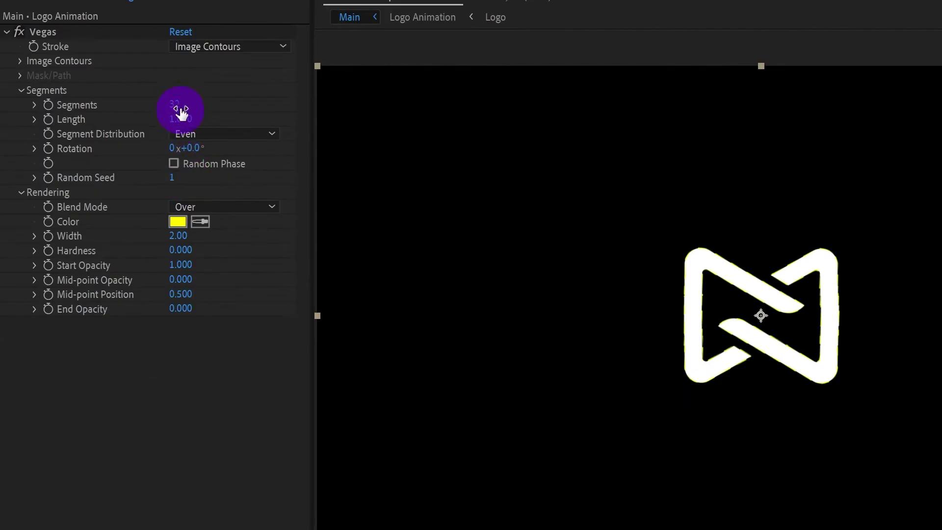
Give Vegas 1 segment, a white stroke, Transparent blend mode and Mid-point Opacity 1
left_click(181, 109)
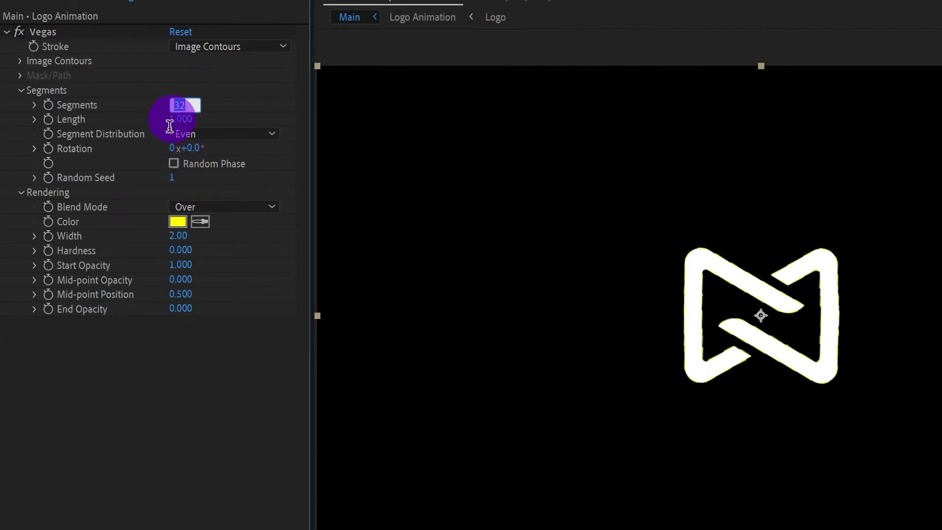
type("1")
left_click(168, 412)
left_click(179, 222)
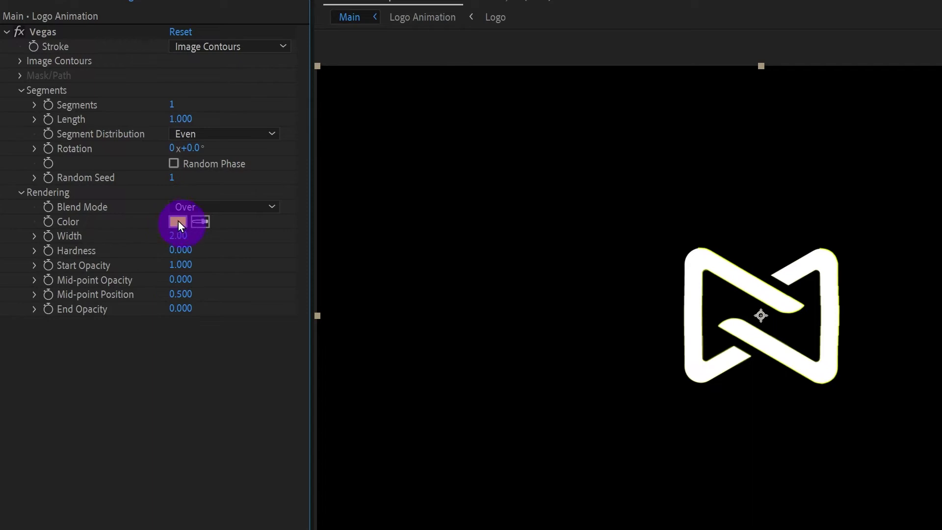
left_click_drag(252, 431, 192, 326)
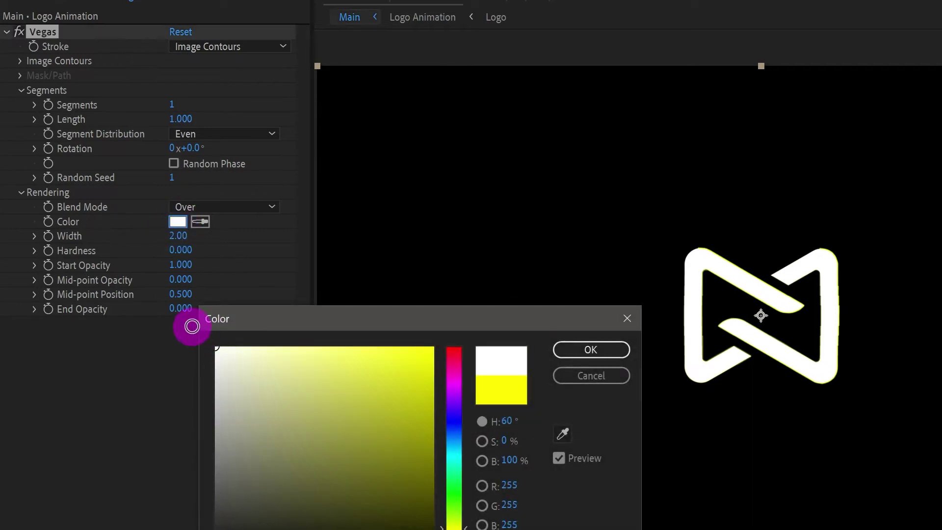
left_click(592, 354)
left_click(242, 207)
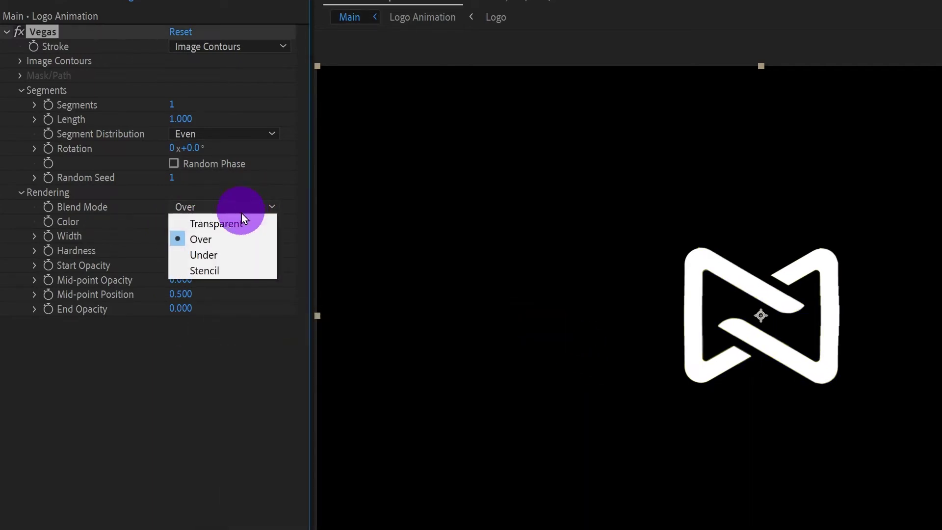
left_click(240, 222)
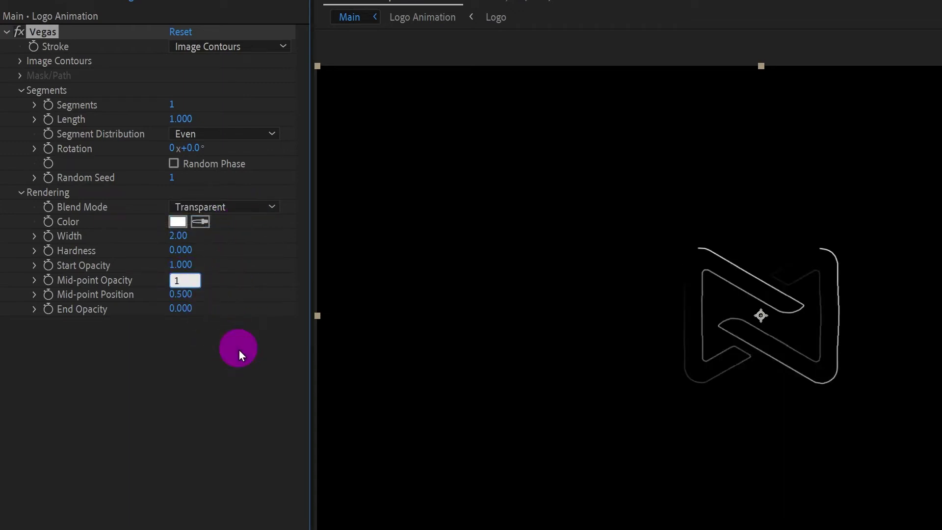
left_click(231, 337)
Set Mid-point Position to 0.999, preview the stroke, and select all three layers in Main
left_click(181, 294)
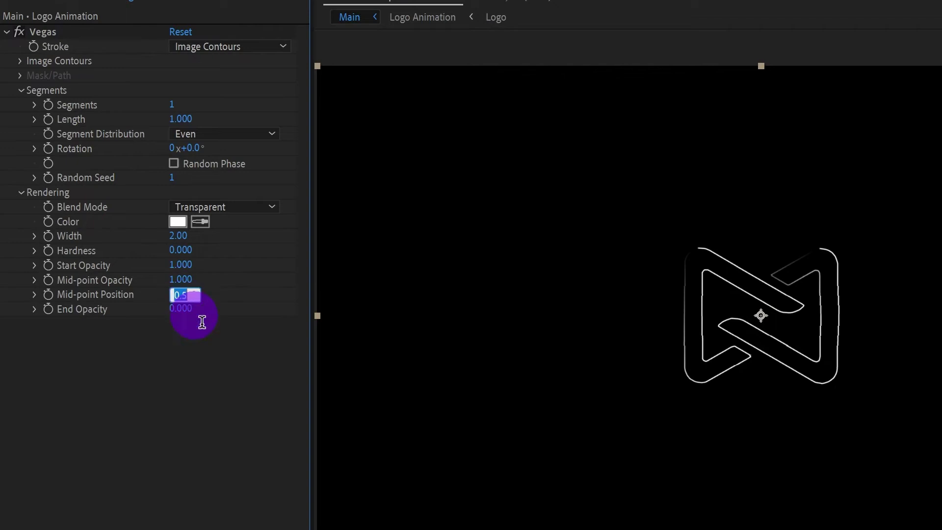
type("0")
left_click(236, 365)
left_click_drag(344, 457, 483, 464)
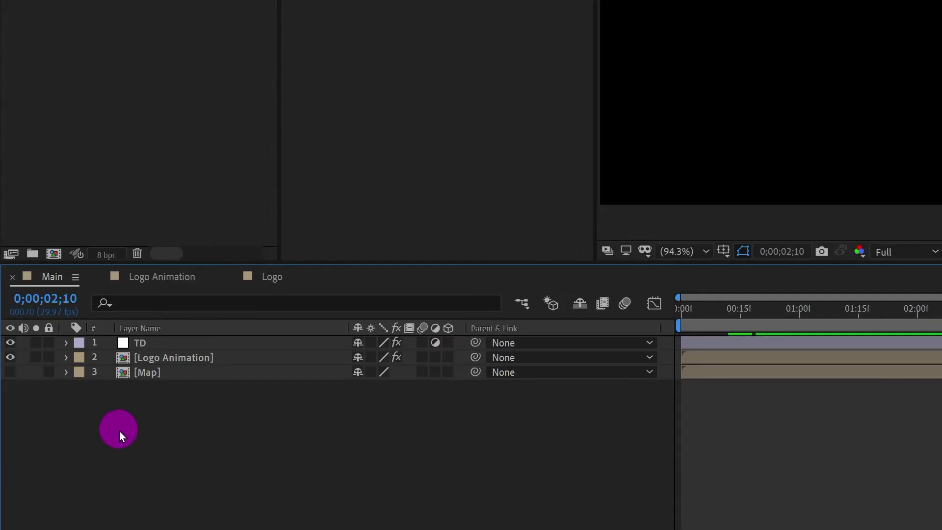
left_click_drag(119, 431, 207, 349)
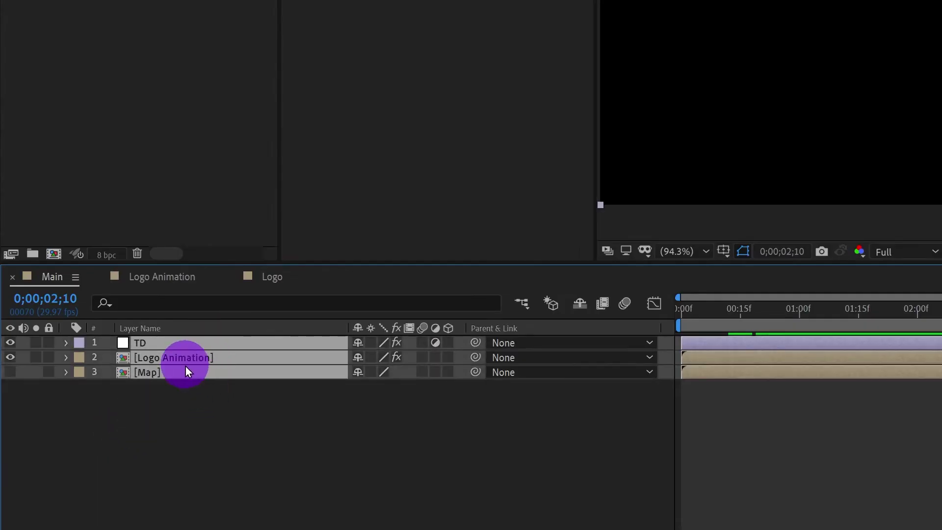
Precompose the selected layers into a composition named 'Logo Stroke Animation'
right_click(186, 368)
left_click(236, 287)
type("Logo Stroke Animati")
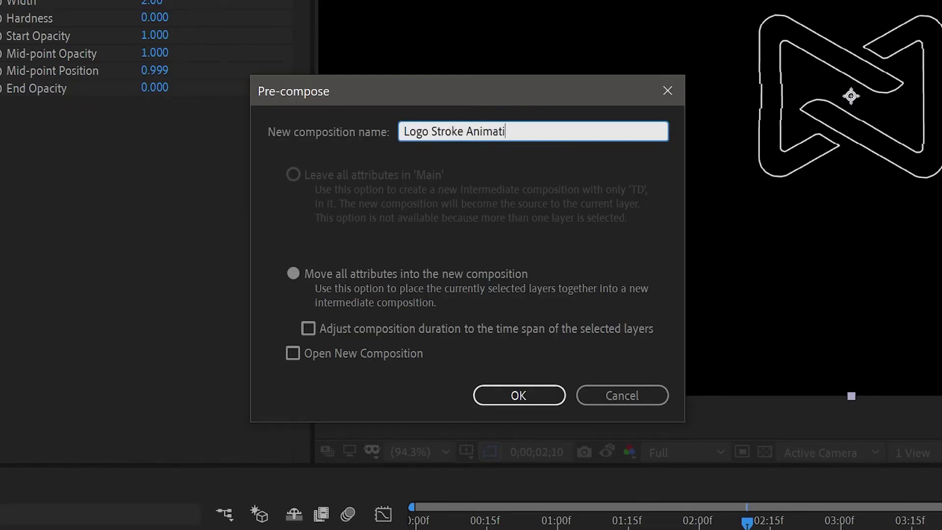
type("on")
left_click(531, 399)
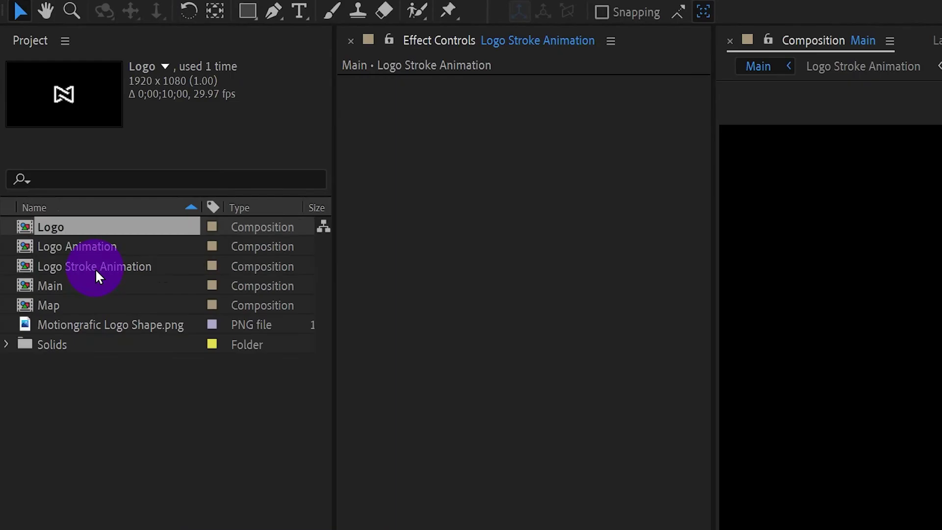
Duplicate Logo Stroke Animation and rename the copy 'Logo Fill Animation'
left_click(95, 269)
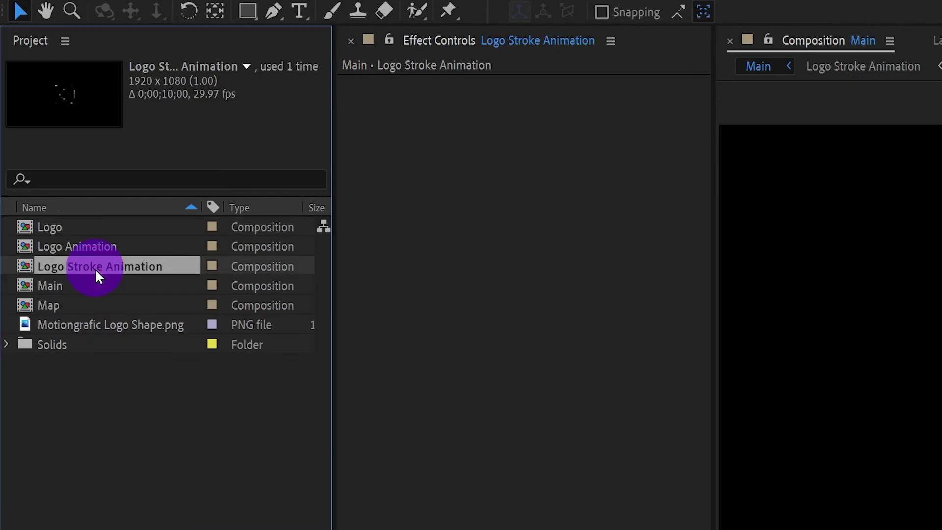
key("ctrl+d")
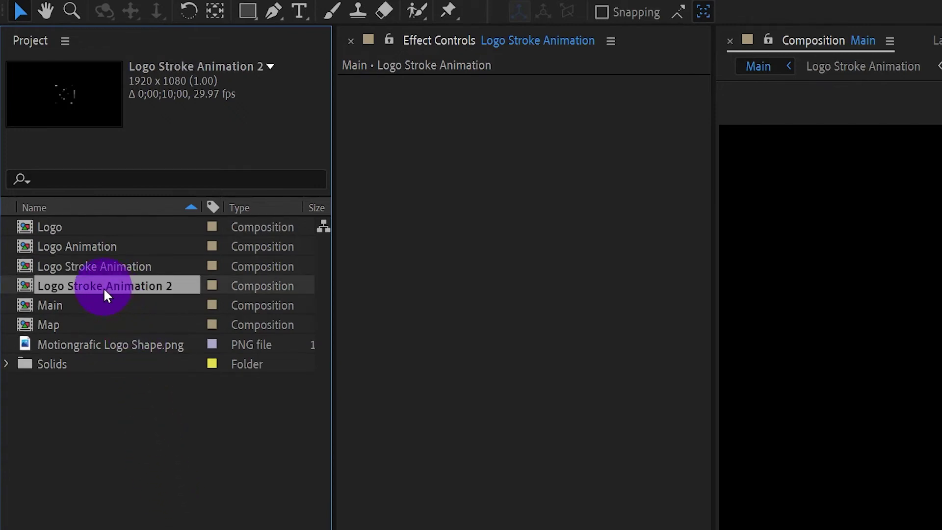
left_click(103, 287)
double_click(95, 285)
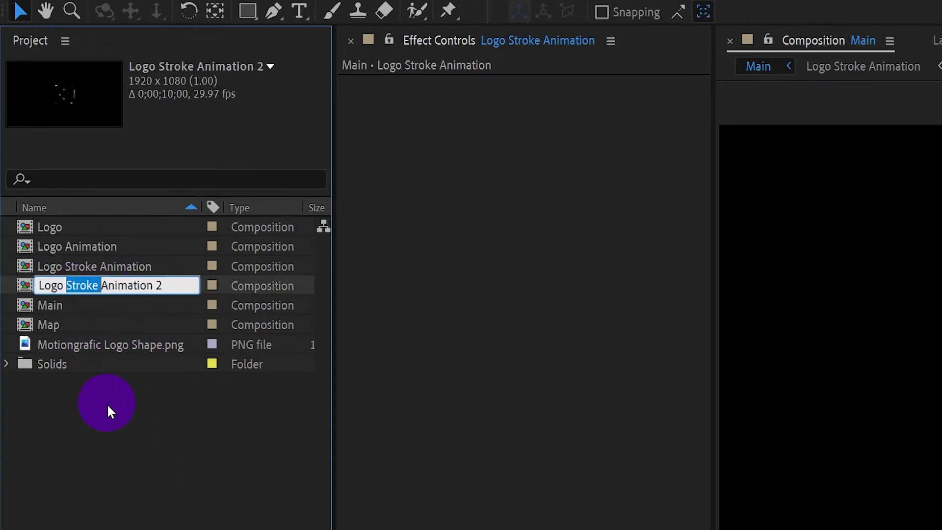
type("Fill")
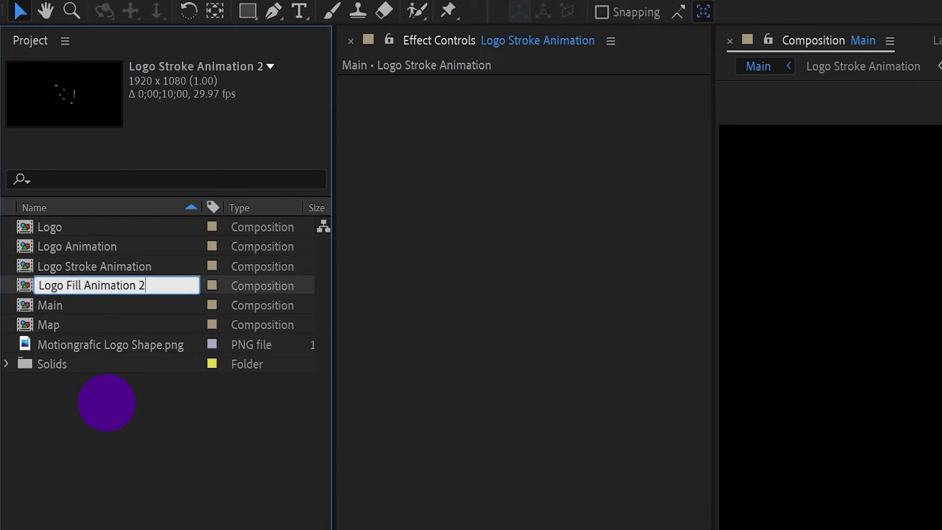
key("Return")
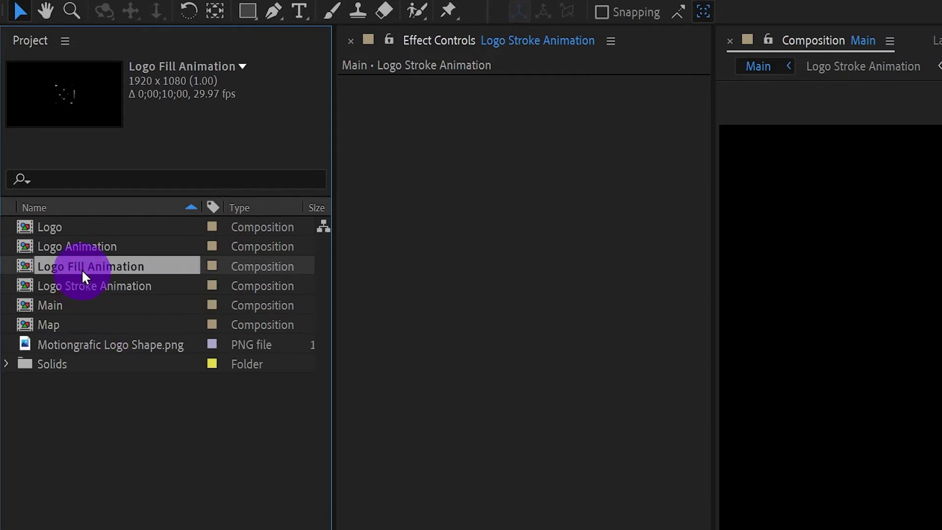
In Logo Fill Animation, delete the Vegas effect from the Logo Animation layer, then return to Main
double_click(76, 265)
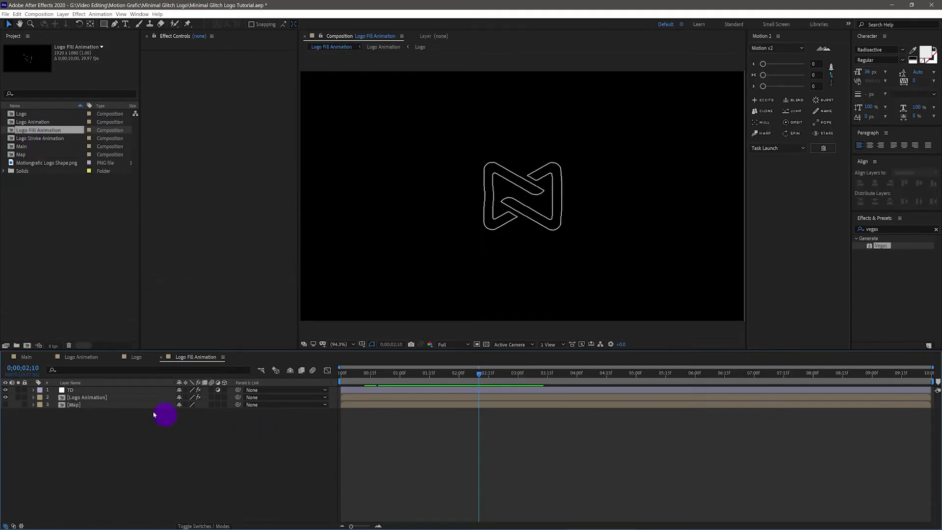
left_click(75, 391)
left_click(75, 398)
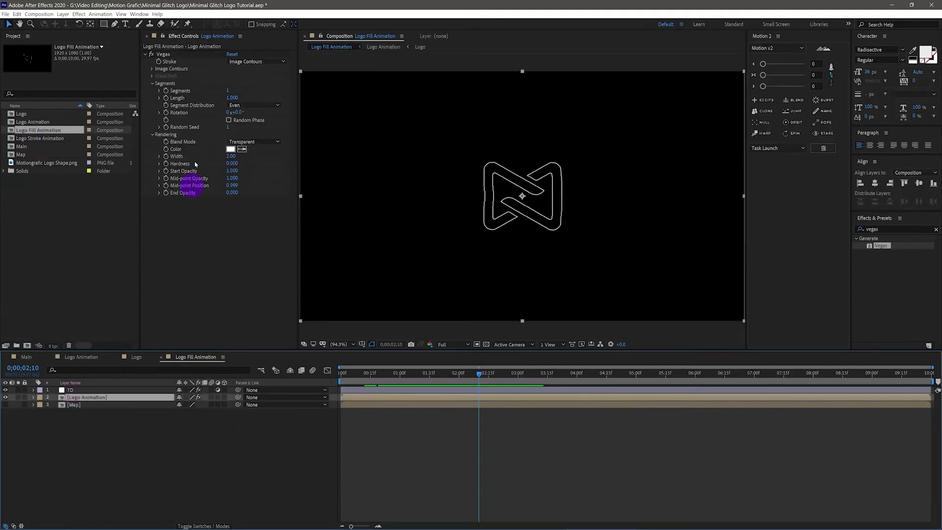
left_click(165, 56)
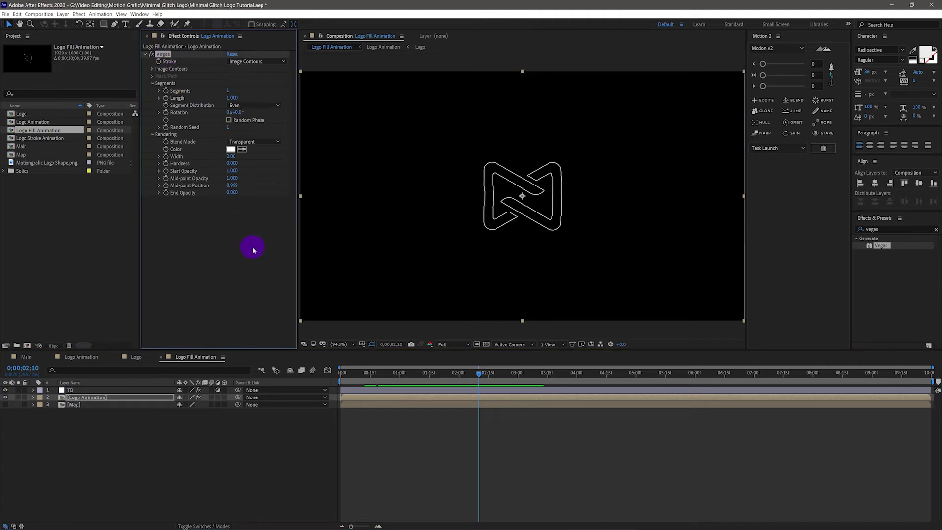
key("Delete")
left_click(27, 358)
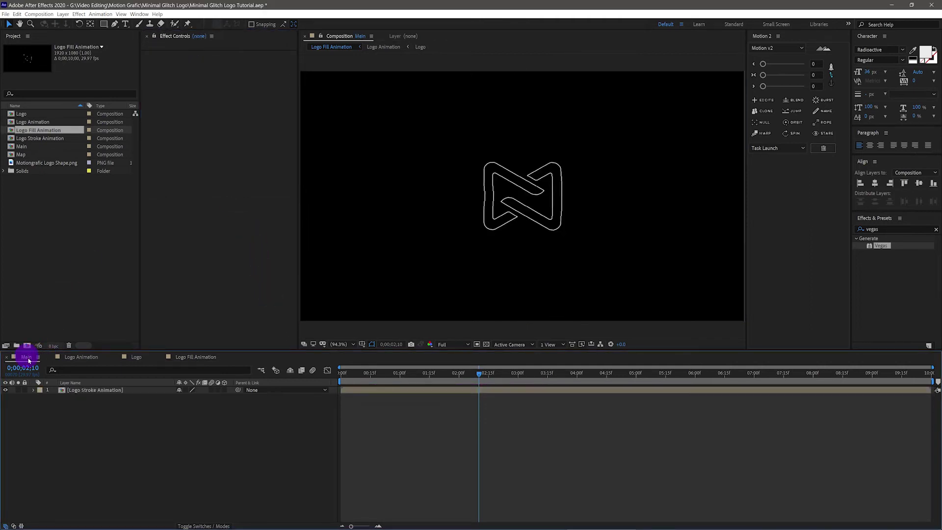
Label the Logo Stroke Animation layer red, then duplicate it into green- and blue-labelled copies
left_click(93, 391)
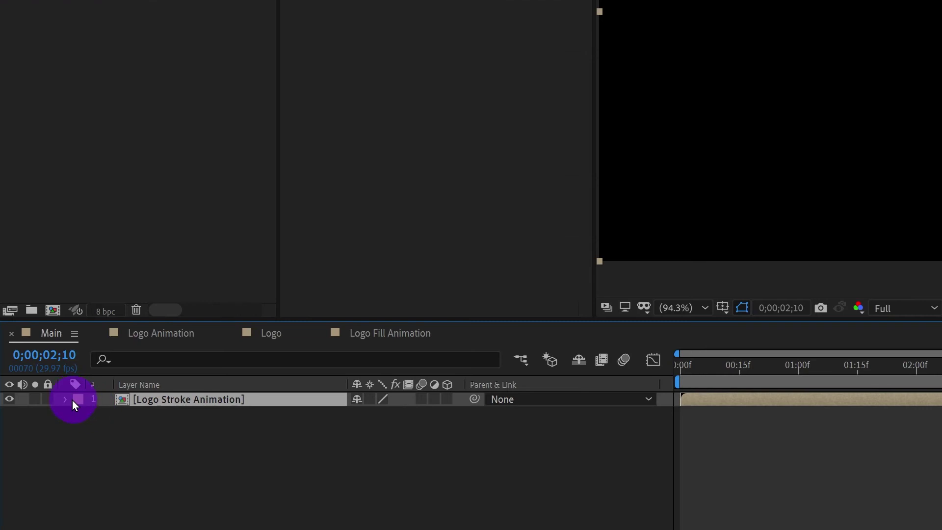
left_click(39, 390)
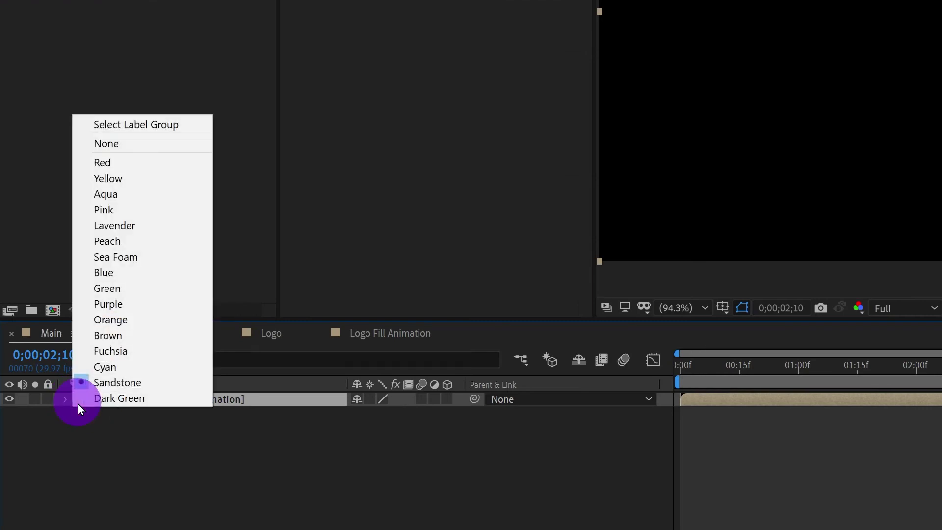
left_click(110, 164)
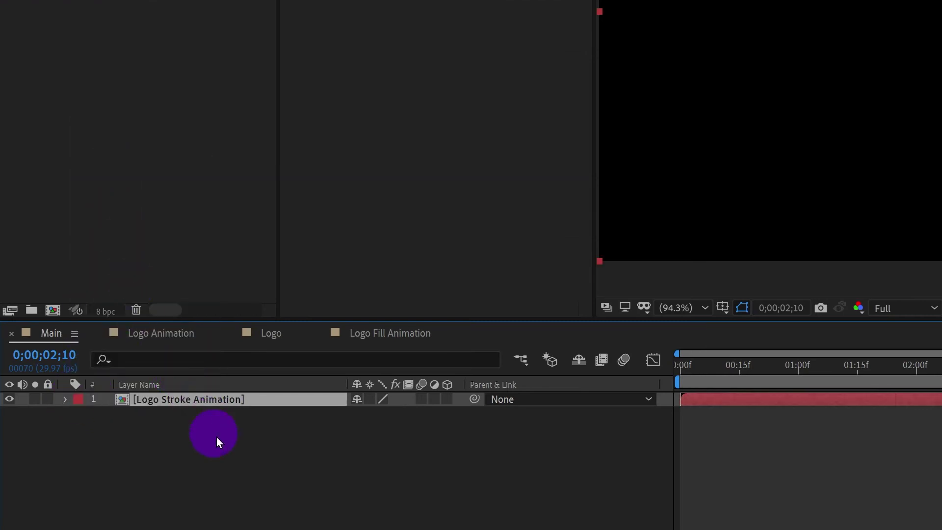
key("ctrl+d")
left_click(193, 413)
left_click(79, 414)
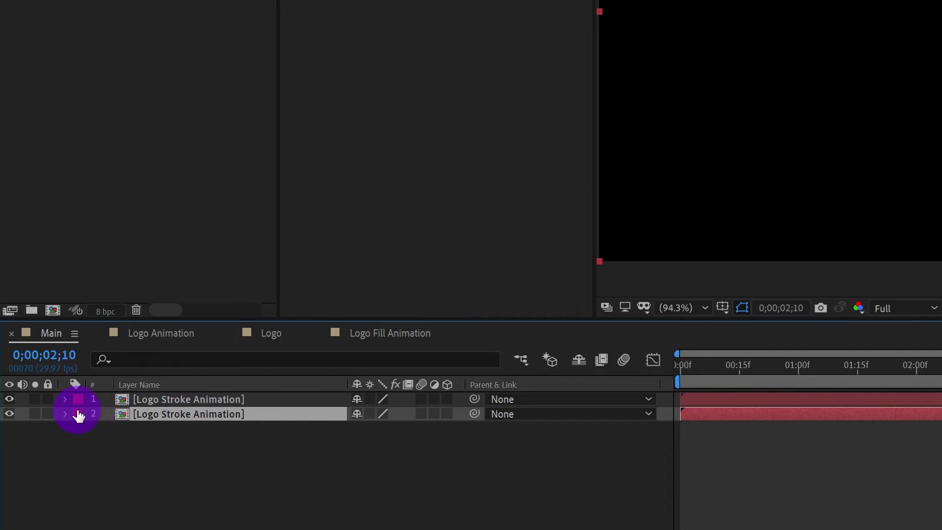
left_click(117, 300)
key("ctrl+d")
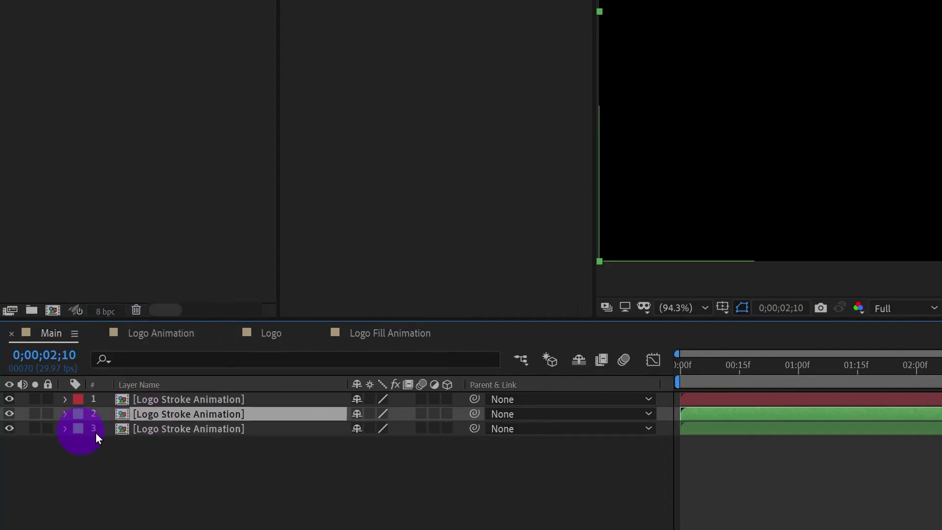
left_click(96, 428)
left_click(78, 429)
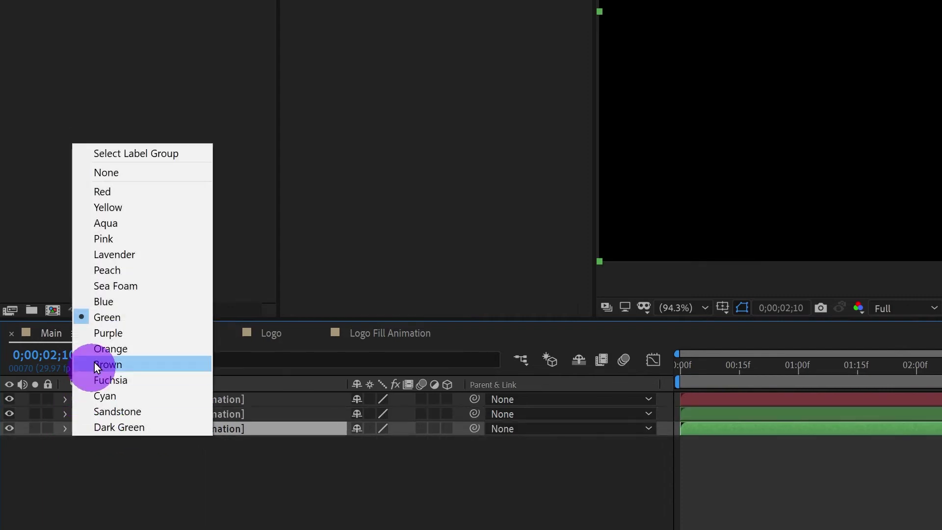
left_click(137, 301)
left_click(715, 399)
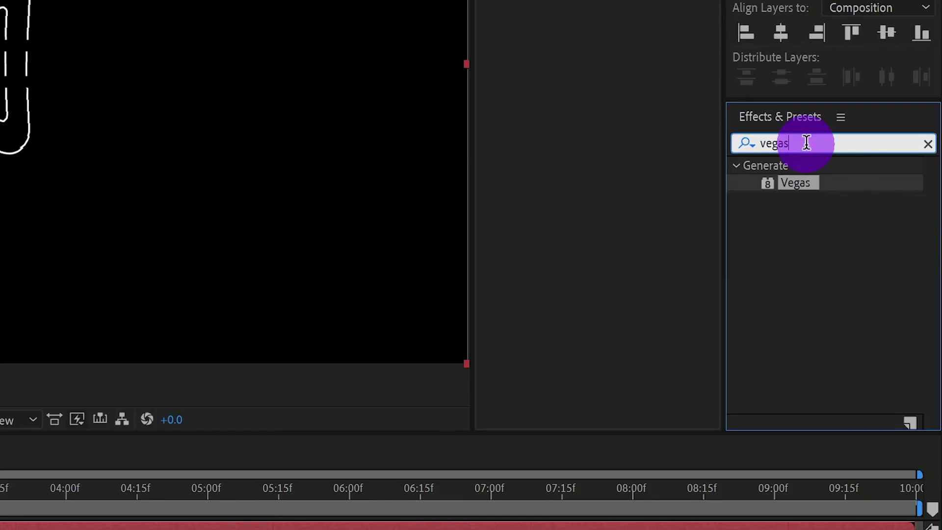
Apply Shift Channels to the red stroke layer with green and blue set to Full Off
double_click(884, 228)
type("shi")
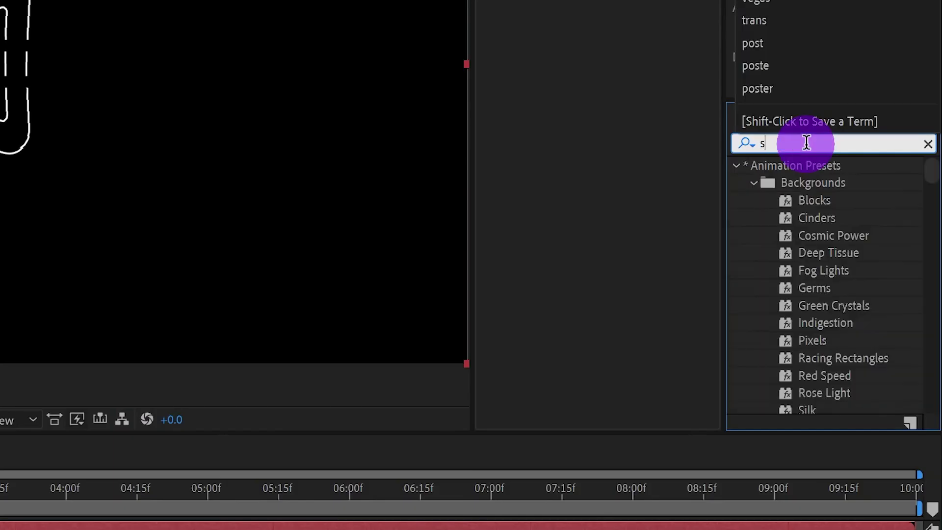
type("f")
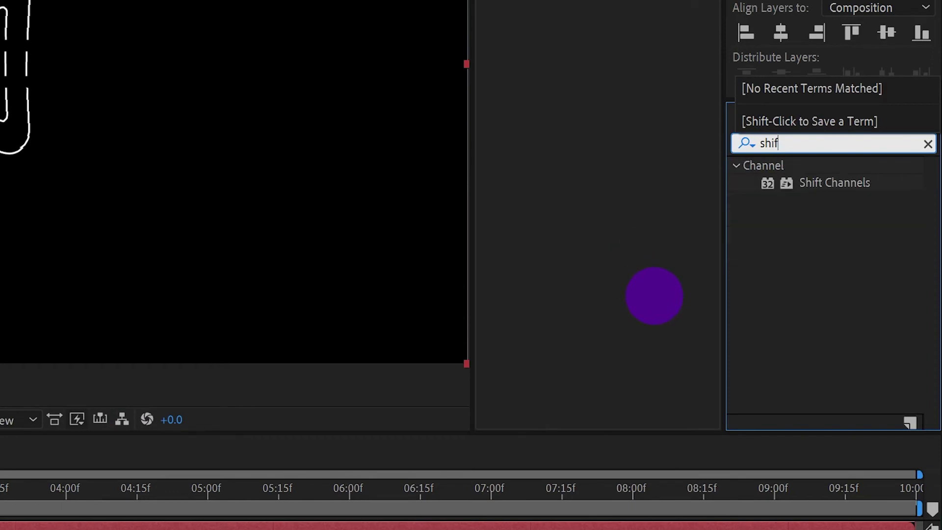
left_click_drag(834, 183, 392, 387)
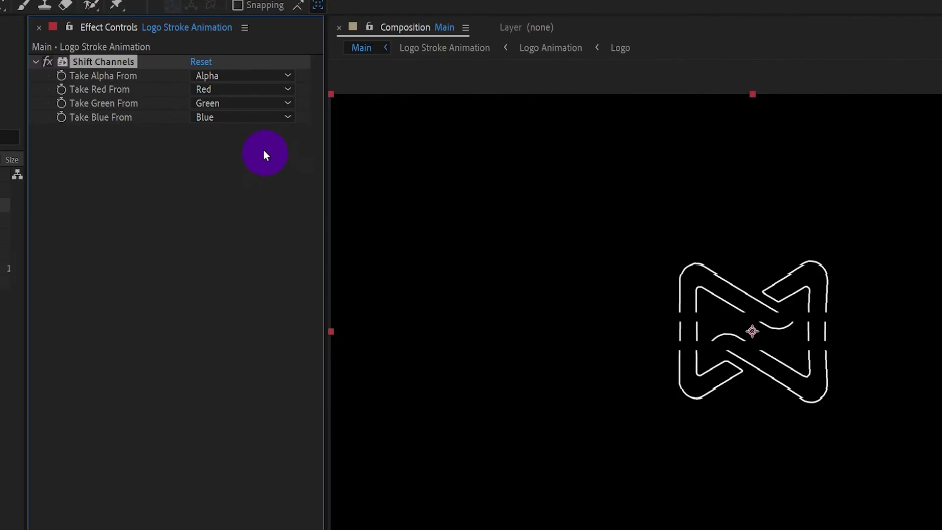
left_click(251, 78)
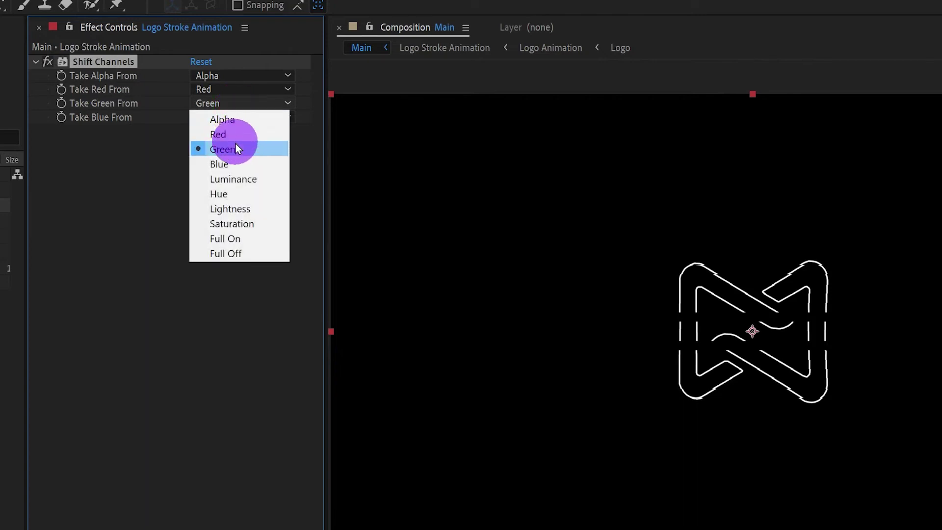
left_click(234, 252)
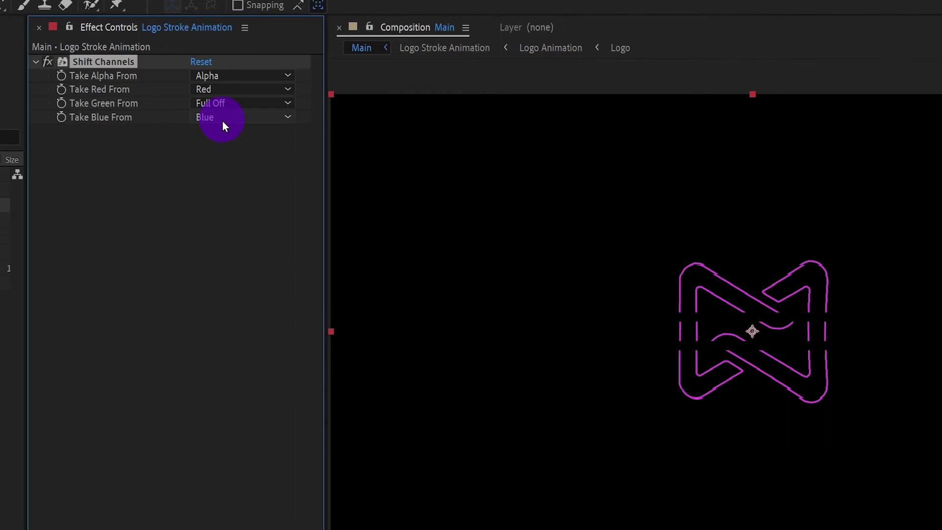
left_click(222, 120)
left_click(224, 261)
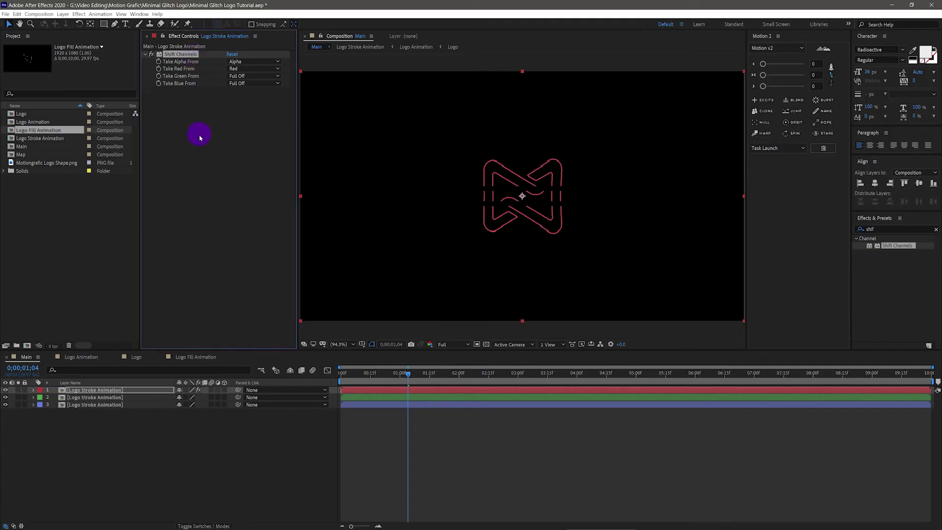
Paste Shift Channels onto the green stroke layer, keeping only its green channel
left_click(120, 396)
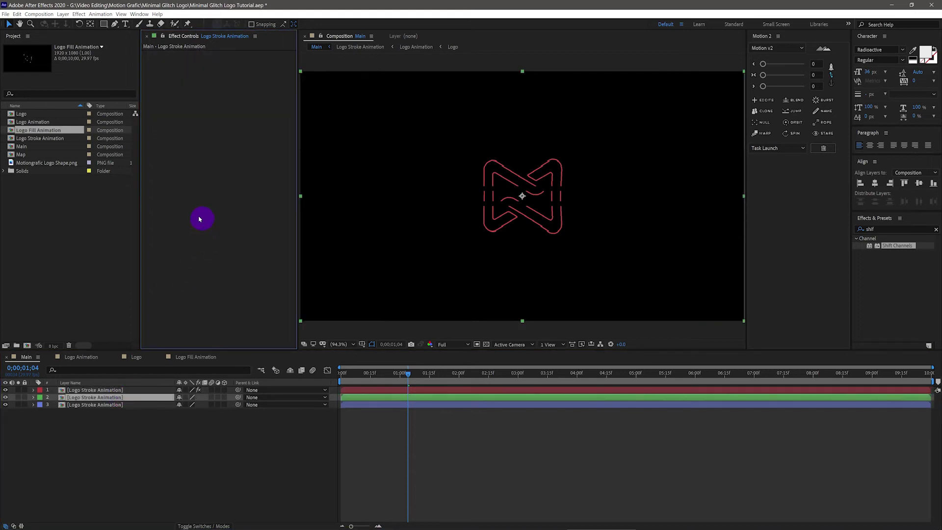
key("ctrl+v")
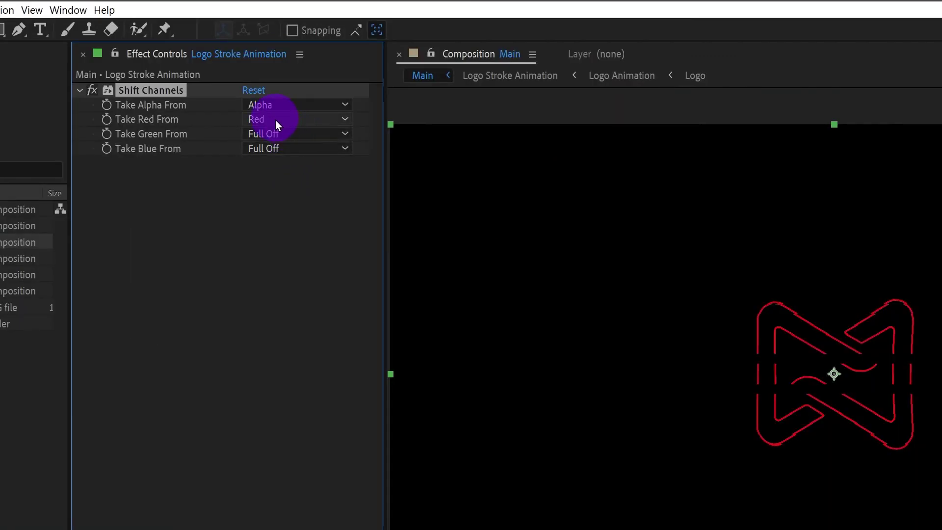
left_click(243, 68)
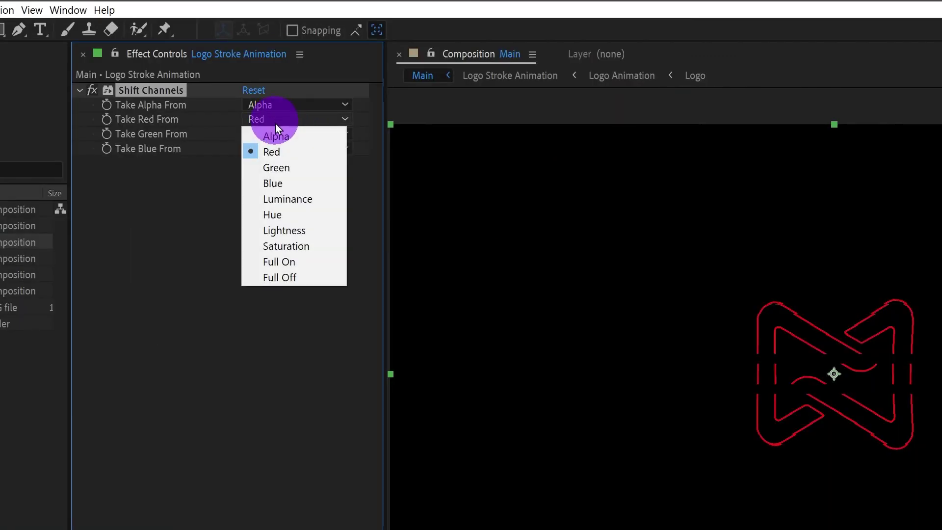
left_click(293, 276)
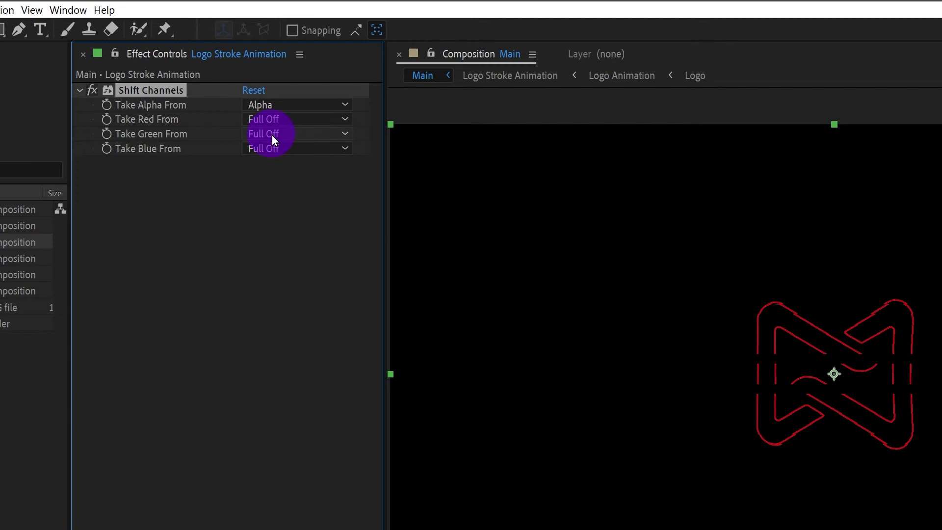
left_click(272, 134)
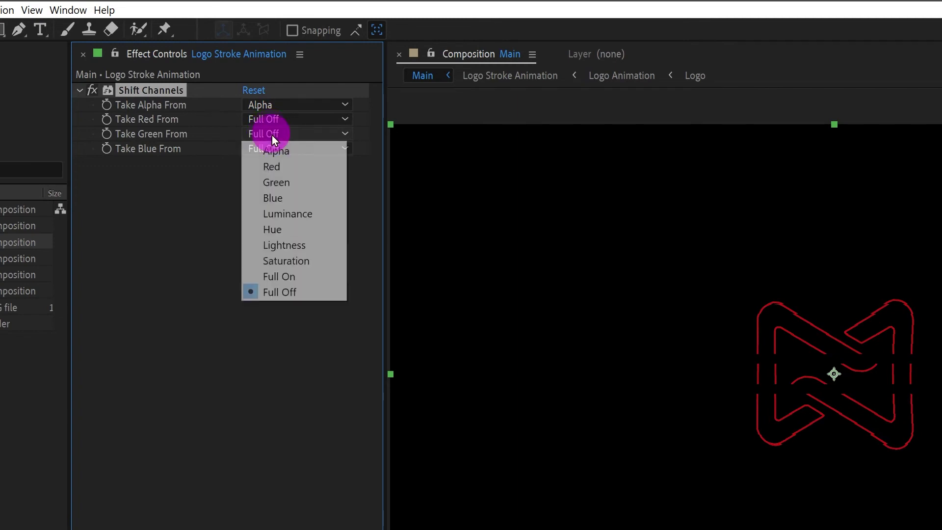
left_click(286, 180)
Paste Shift Channels onto the blue stroke layer, keeping only its blue channel
left_click(107, 405)
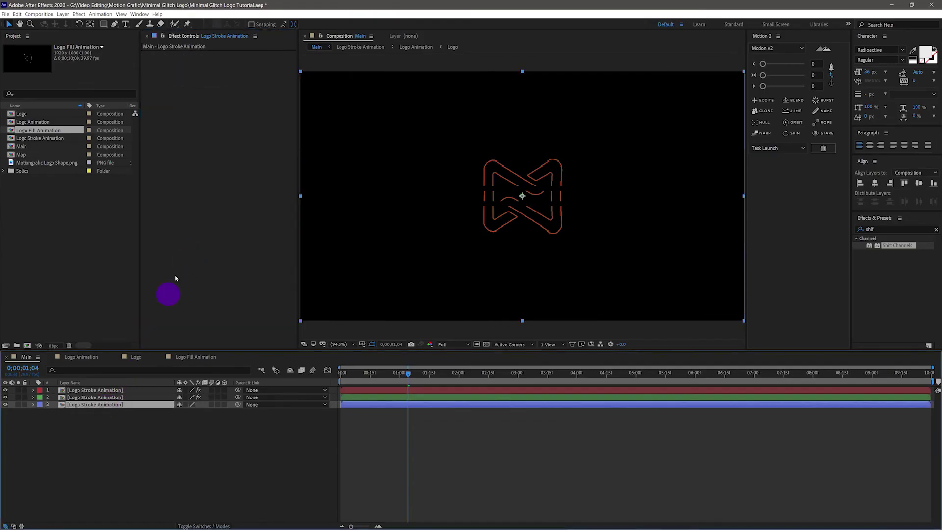
key("ctrl+v")
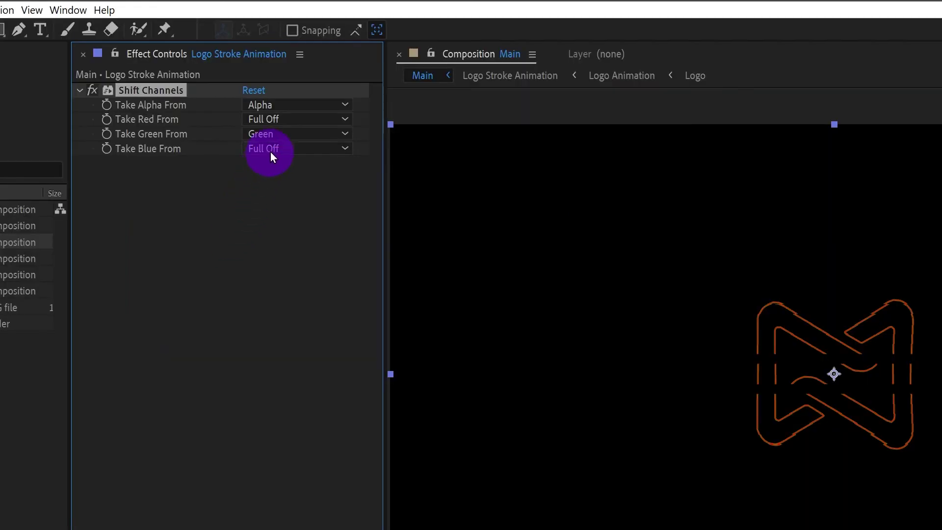
left_click(271, 131)
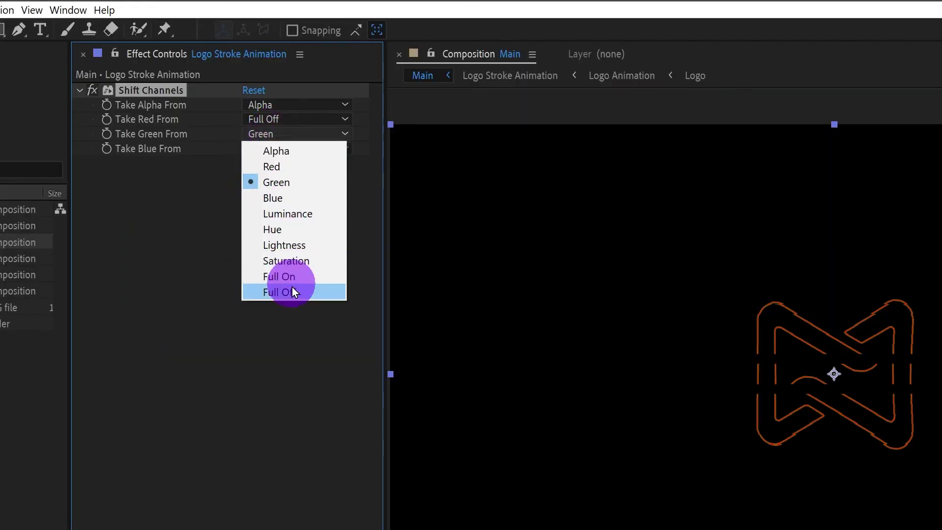
left_click(290, 288)
left_click(273, 149)
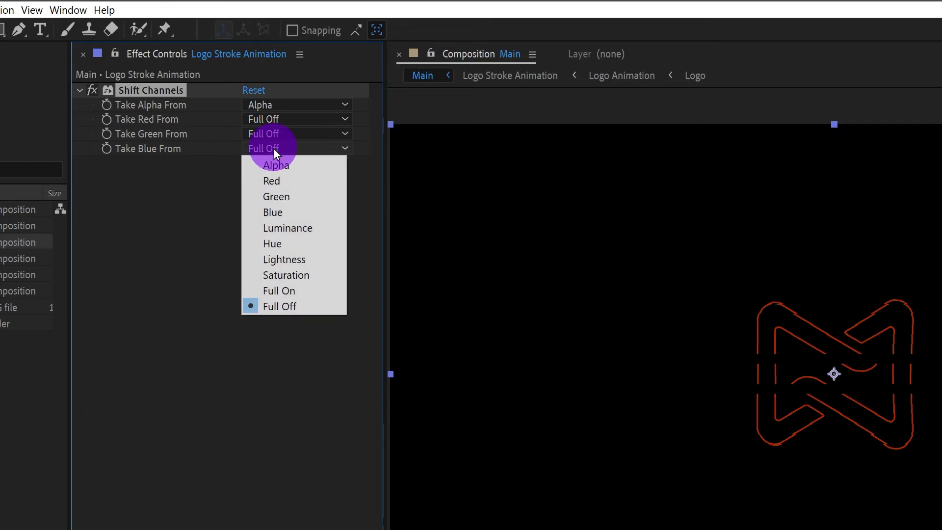
left_click(277, 211)
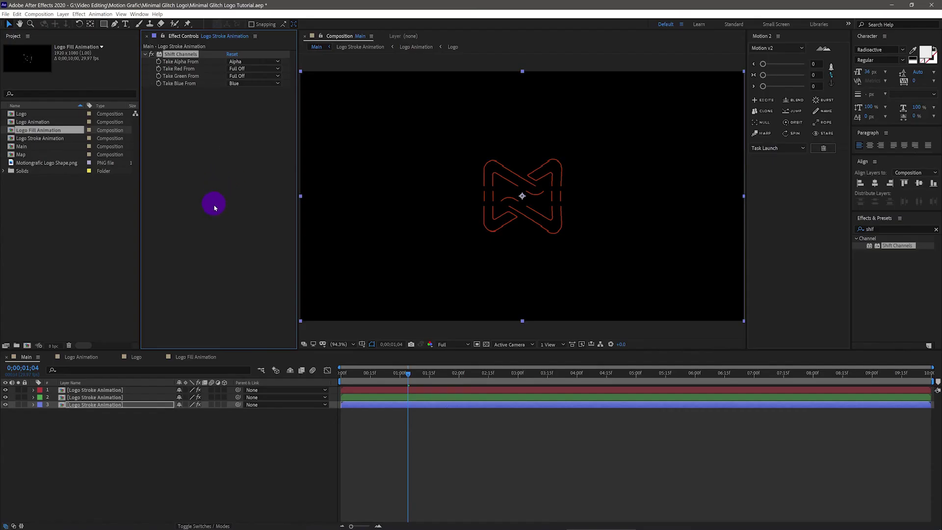
left_click(344, 375)
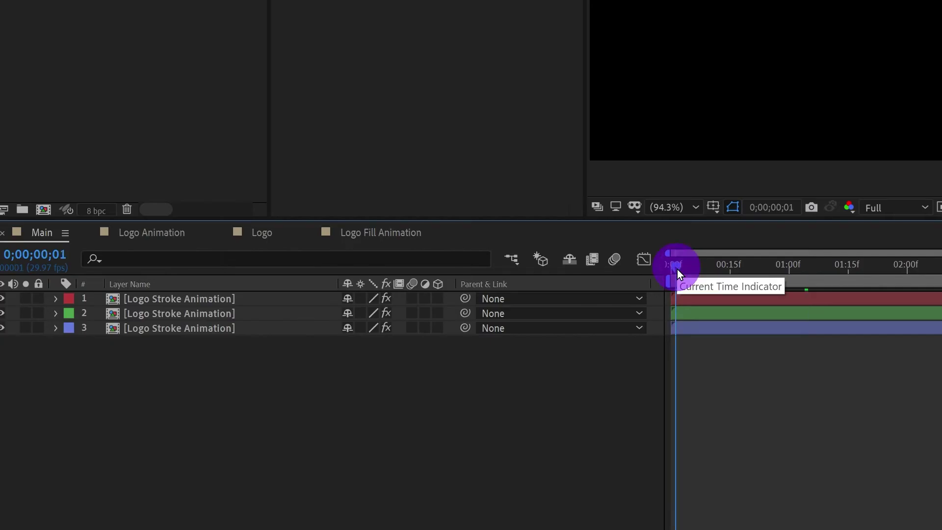
left_click(717, 311)
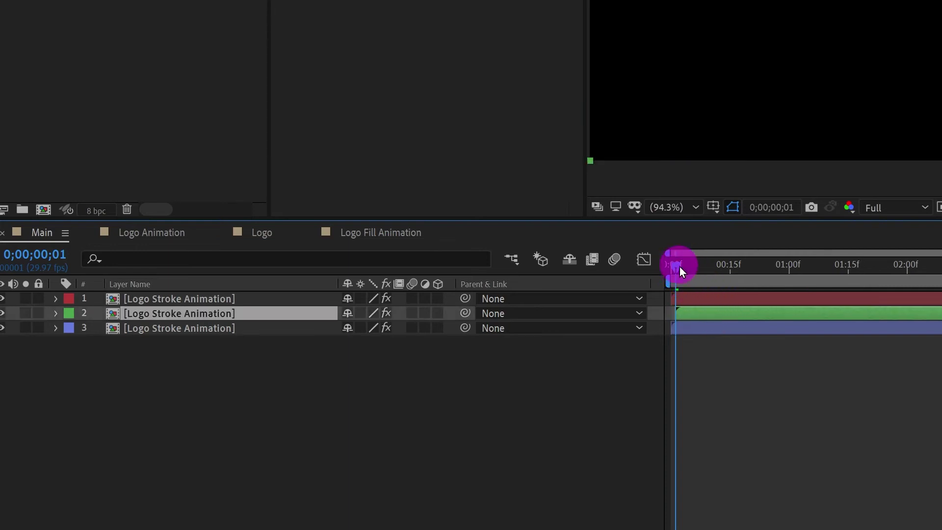
left_click_drag(680, 268, 685, 268)
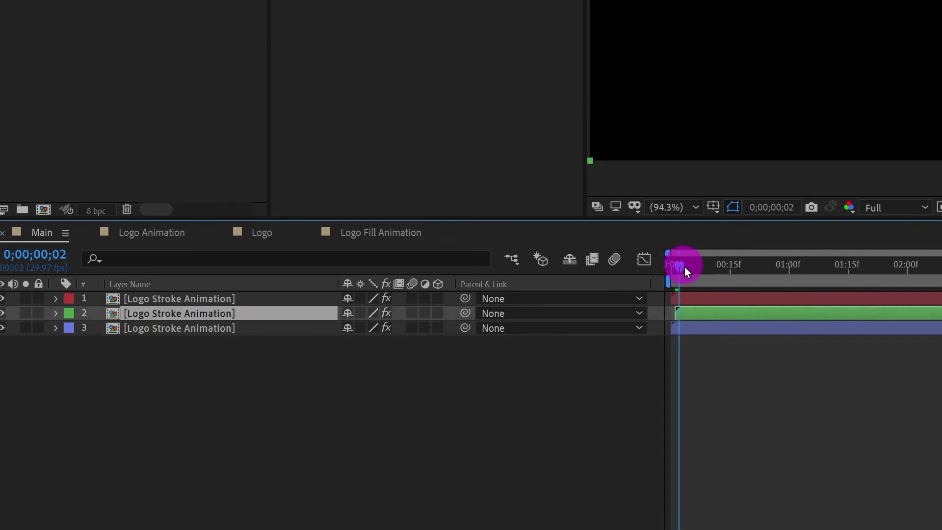
left_click(706, 295)
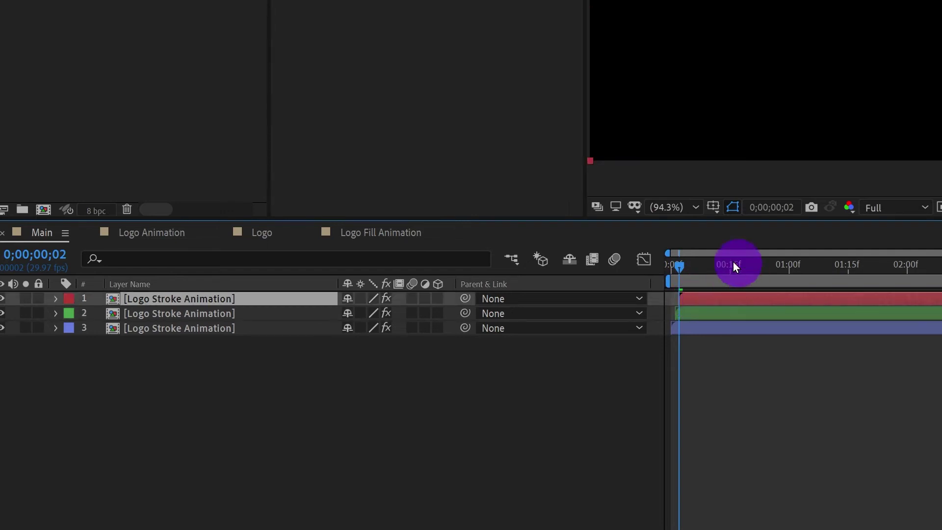
left_click_drag(686, 257, 884, 274)
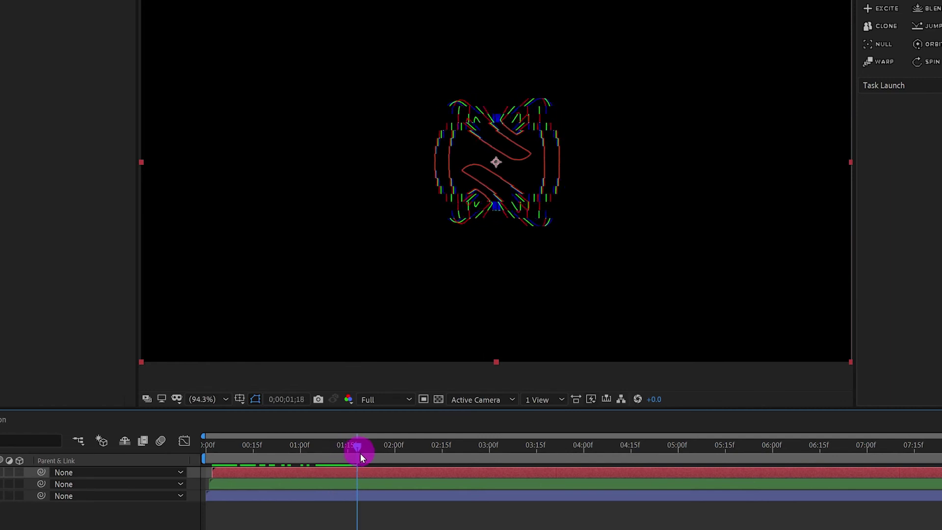
left_click_drag(376, 452, 318, 460)
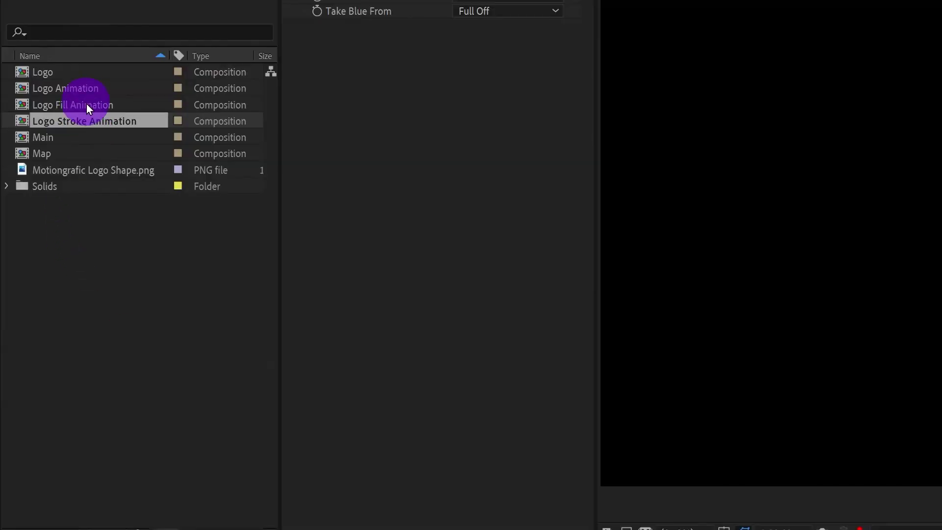
Add Logo Fill Animation to Main as red-, green- and blue-labelled copies
left_click(87, 105)
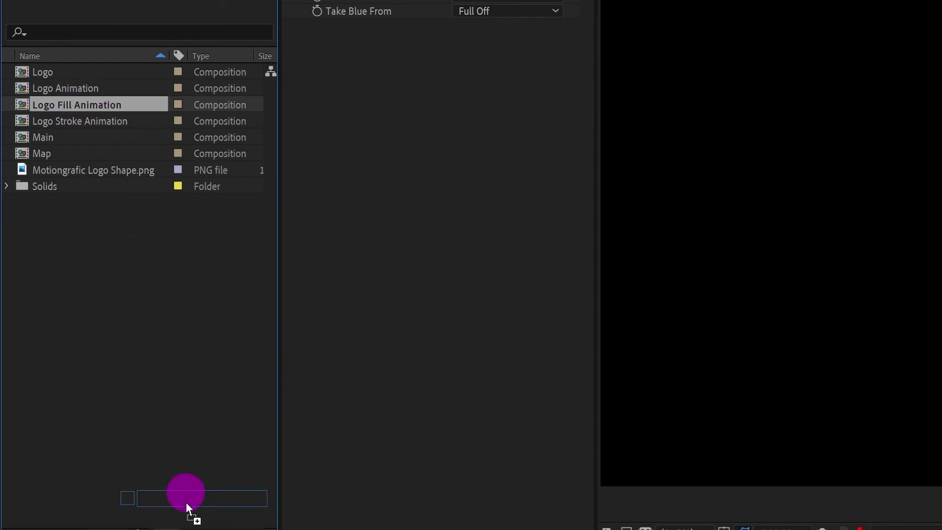
left_click_drag(186, 503, 90, 391)
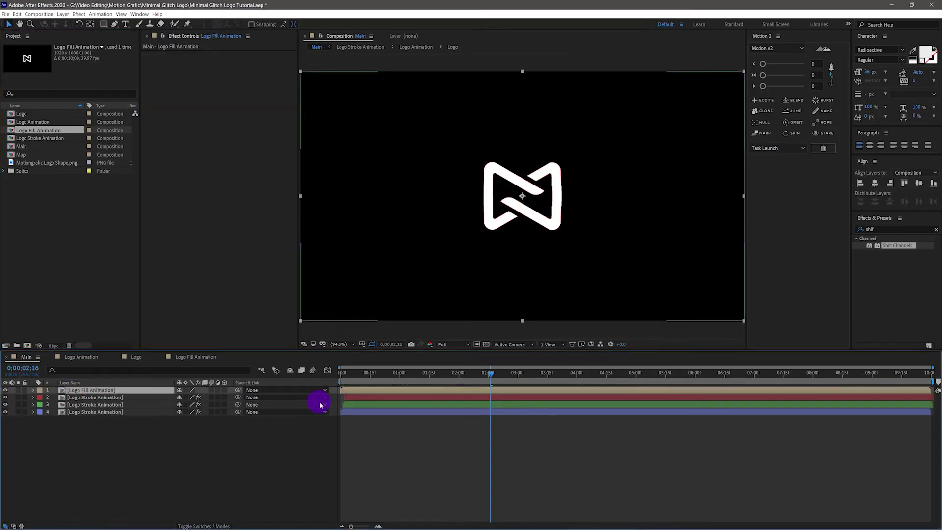
left_click(39, 389)
left_click(51, 270)
key("ctrl+d")
left_click(39, 397)
left_click(59, 341)
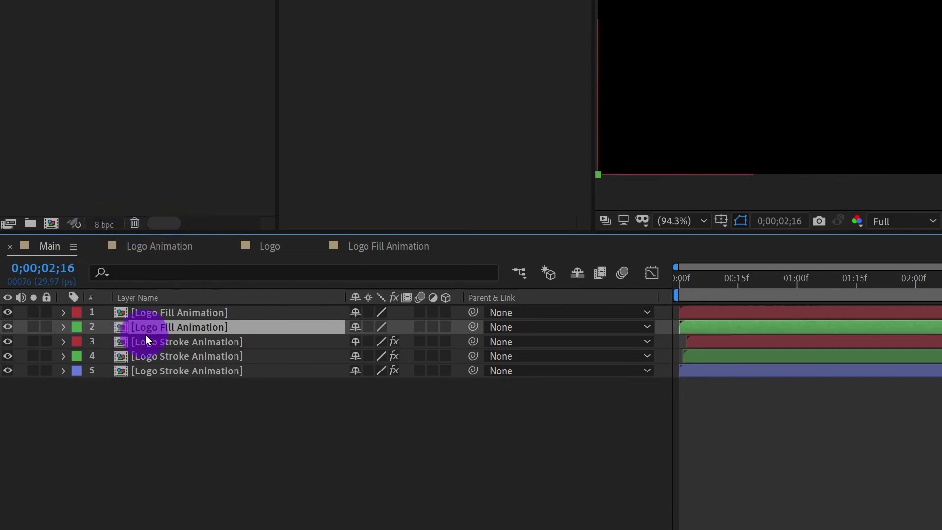
key("ctrl+d")
left_click(76, 341)
left_click(135, 213)
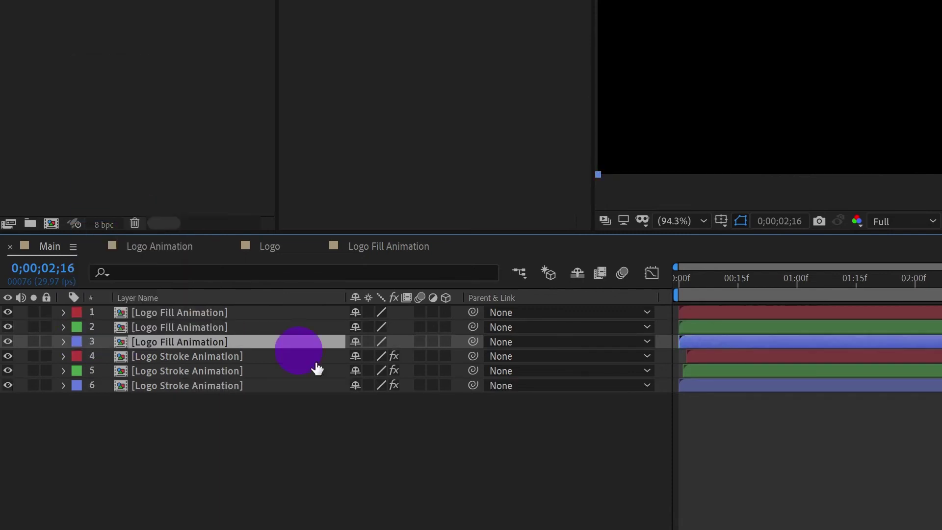
Start the green and blue fill layers one frame later each, then scrub to check the offsets
left_click(91, 390)
left_click(352, 420)
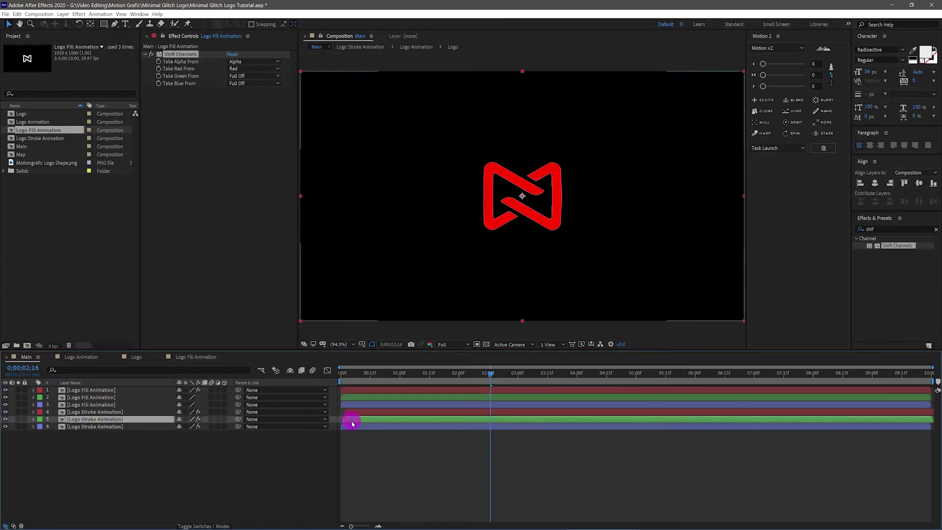
left_click(96, 397)
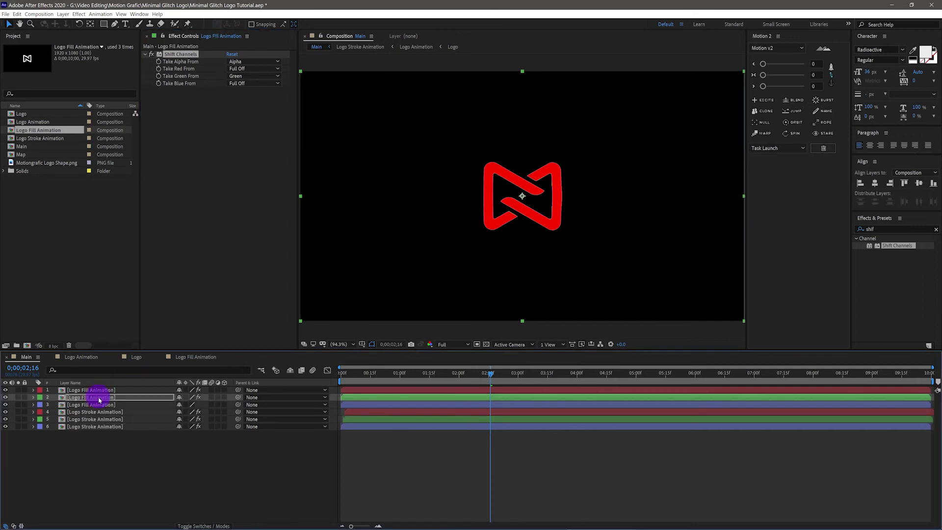
key("space")
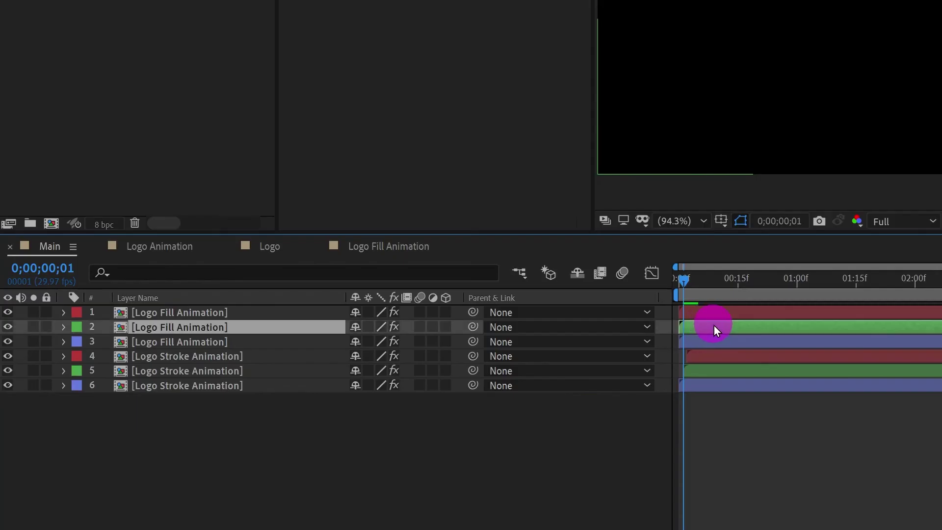
left_click_drag(714, 325, 716, 325)
left_click_drag(684, 287, 688, 283)
left_click(704, 331)
left_click_drag(705, 338, 714, 339)
left_click(628, 455)
left_click_drag(713, 279, 860, 293)
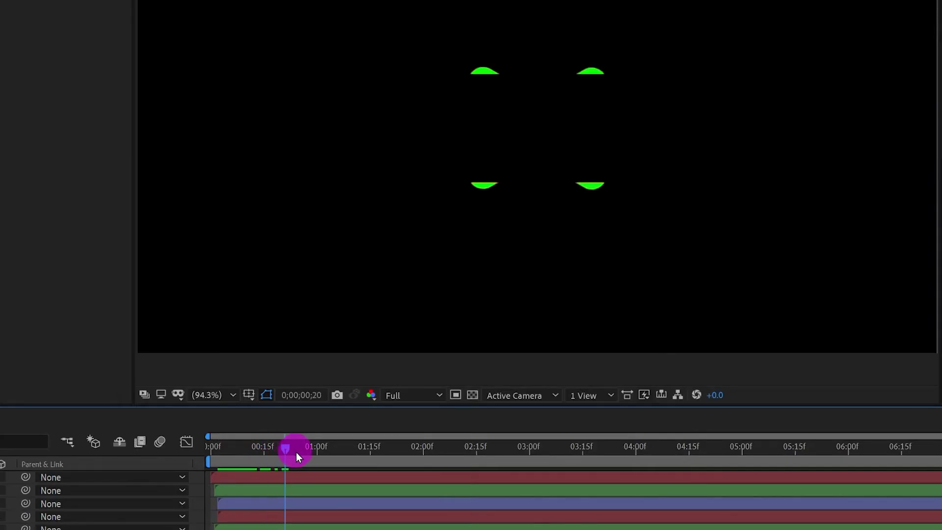
left_click_drag(373, 460, 448, 457)
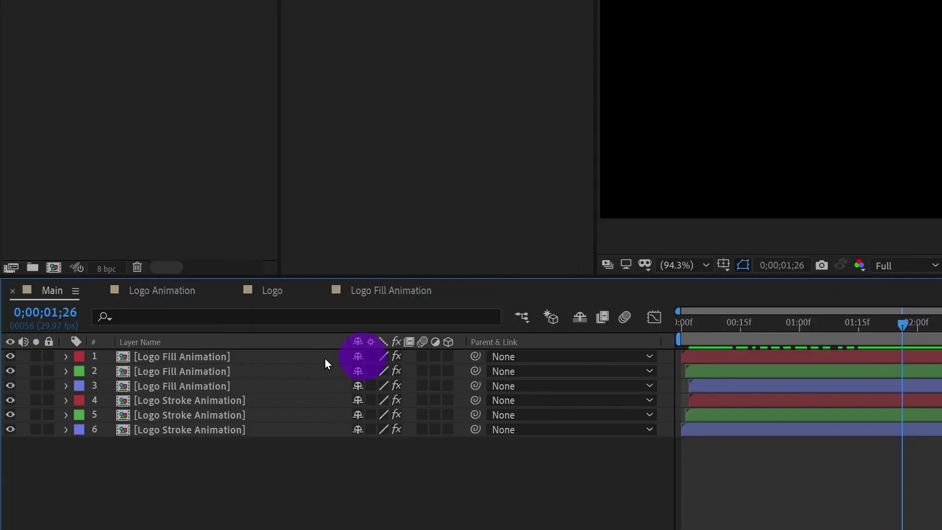
Open the Logo Fill Animation precomp and trim its Logo Animation layer to begin at 1 second
left_click(200, 357)
double_click(200, 357)
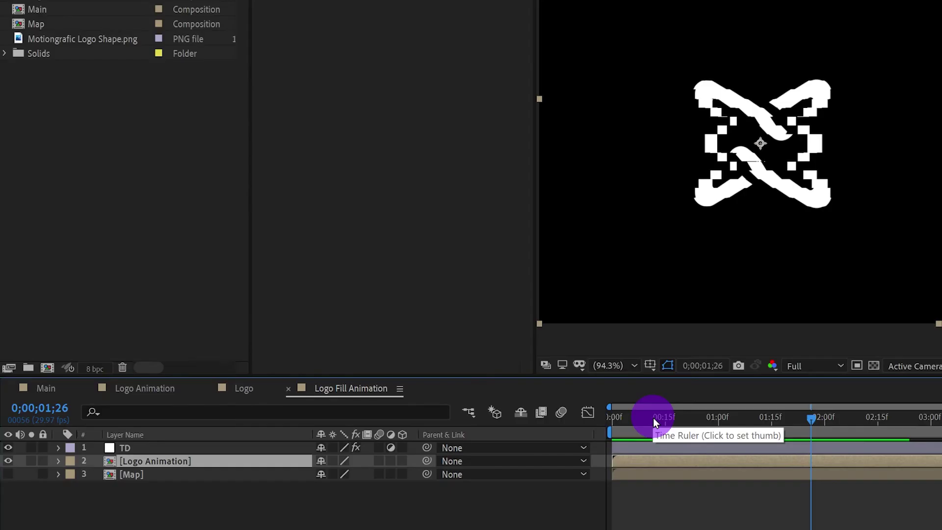
left_click_drag(364, 373, 399, 373)
mouse_move(716, 417)
left_mouse_down()
mouse_move(735, 418)
mouse_move(718, 417)
left_mouse_up()
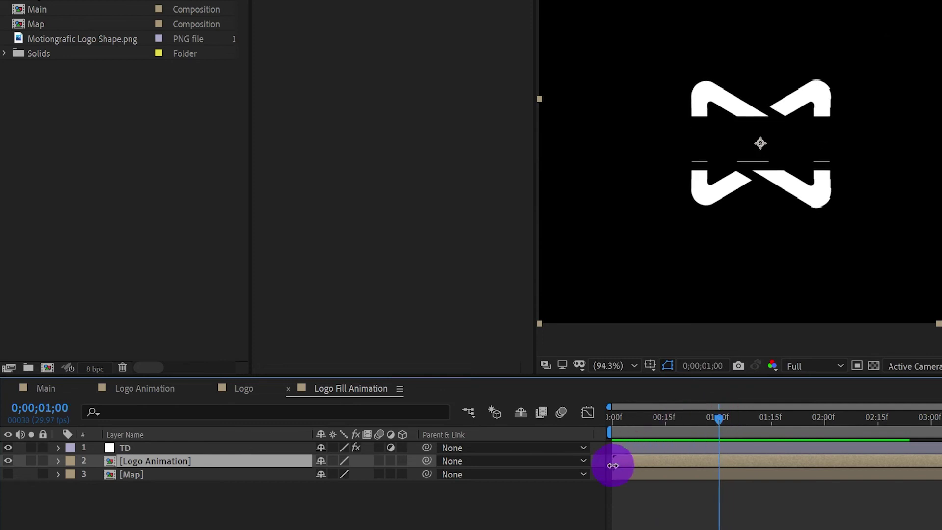
left_click_drag(611, 461, 719, 461)
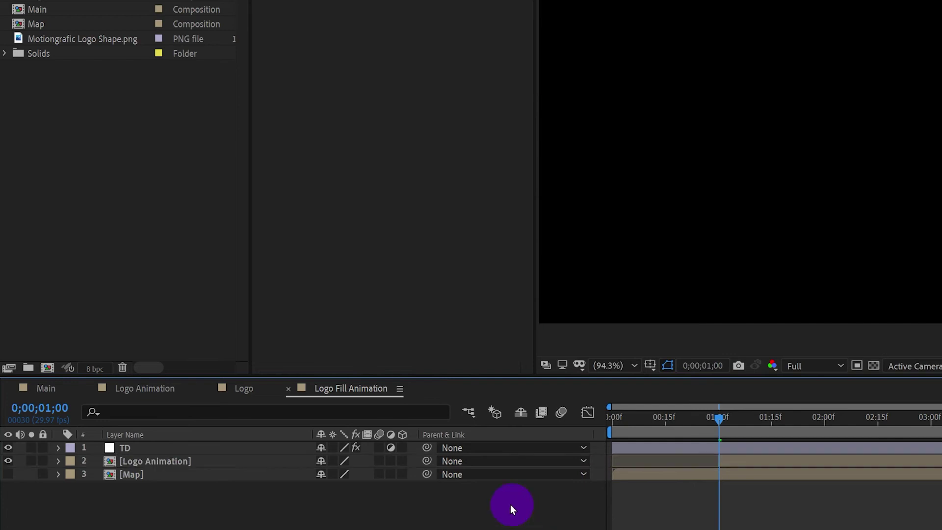
Return to Main and preview the glitch animation from the start
left_click(52, 389)
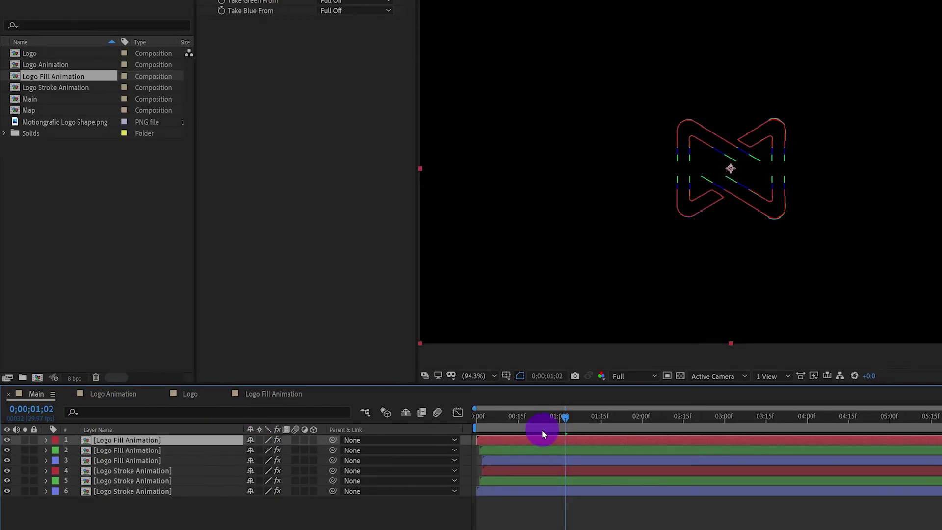
left_click_drag(496, 410, 477, 417)
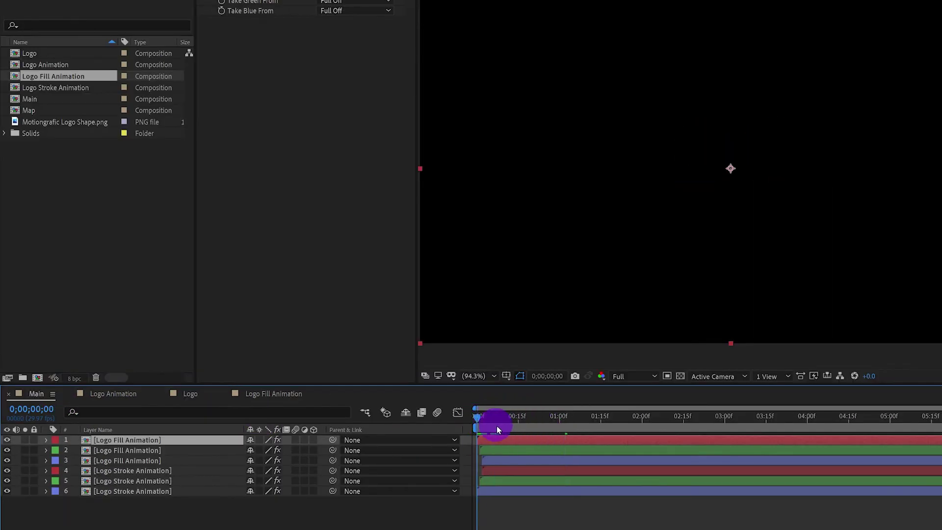
key("space")
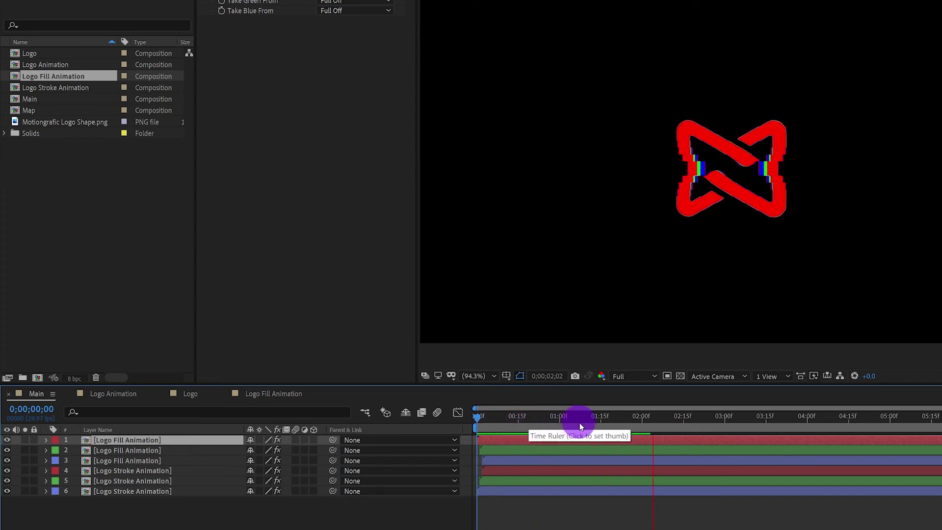
left_click(518, 423)
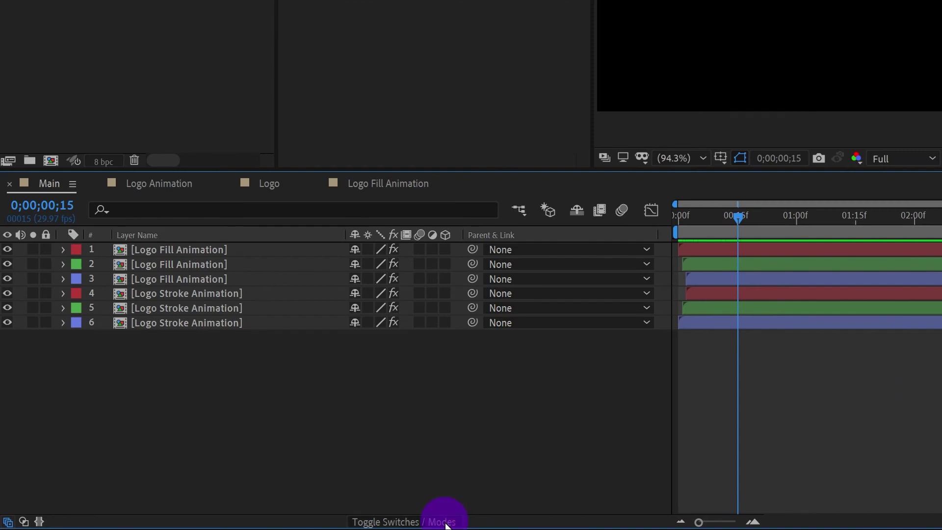
Set the red and green fill and stroke layers to Screen blend mode and preview
left_click(448, 519)
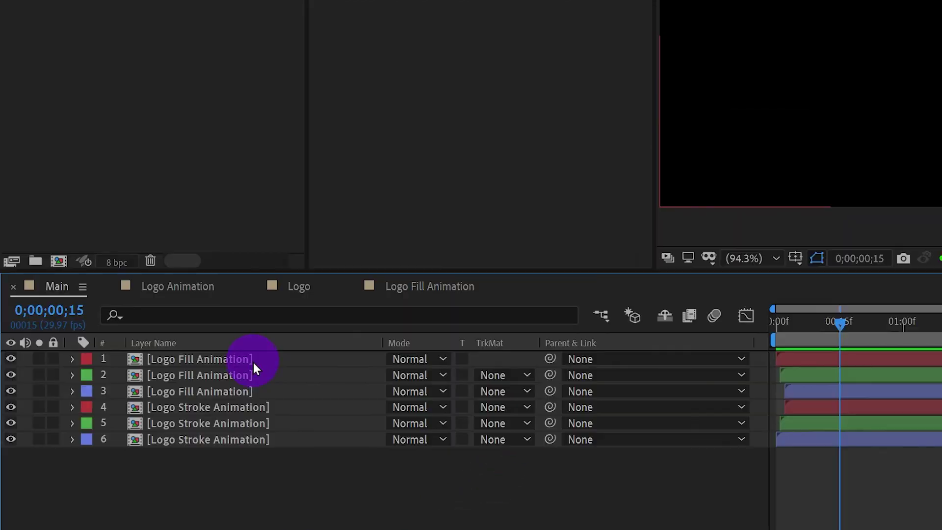
left_click(227, 252)
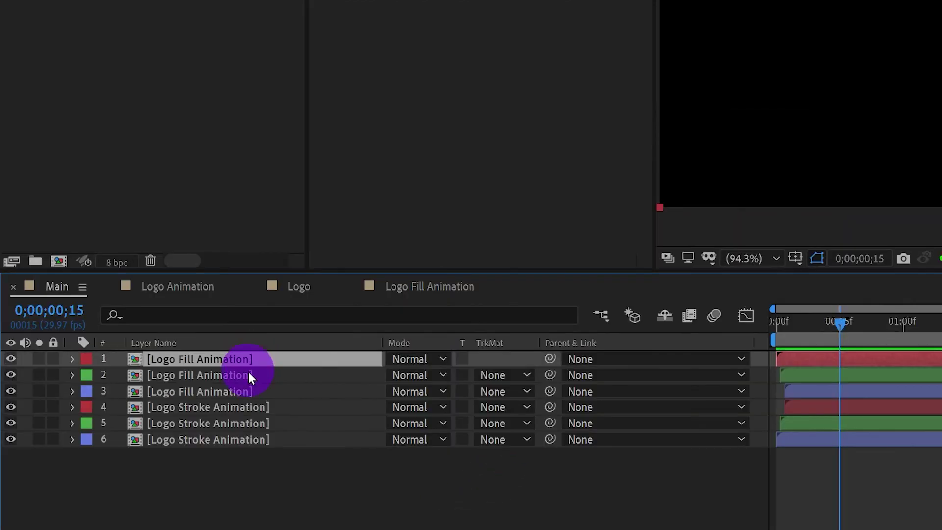
left_click(222, 265, "shift")
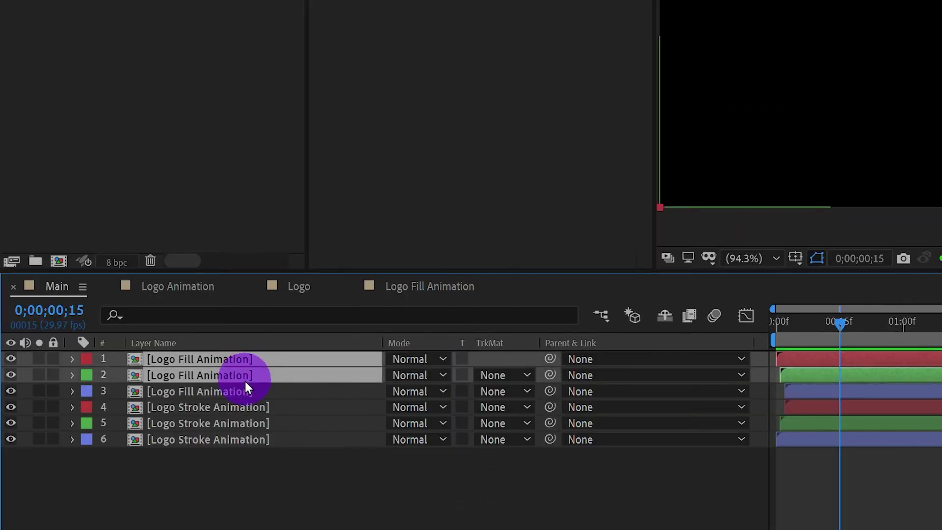
left_click(251, 423, "ctrl")
left_click(251, 408, "ctrl")
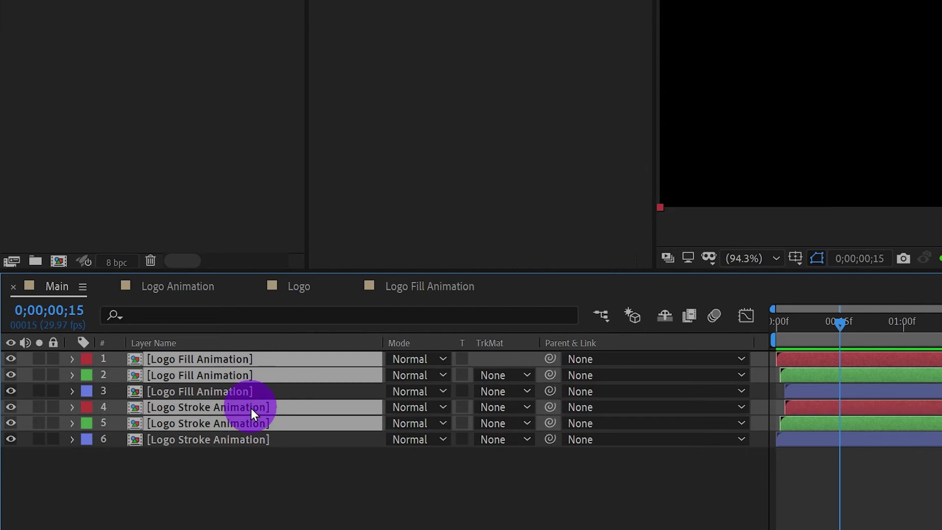
left_click(434, 365)
left_click(443, 142)
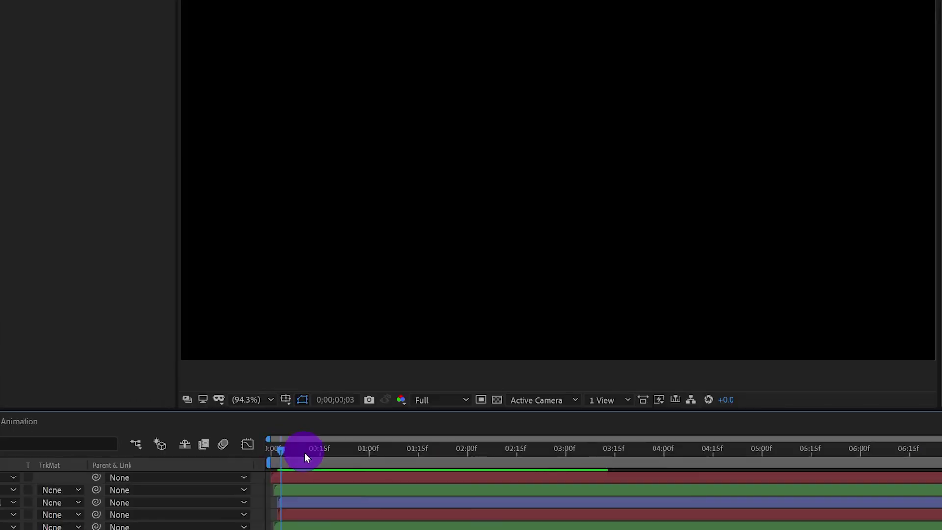
key("space")
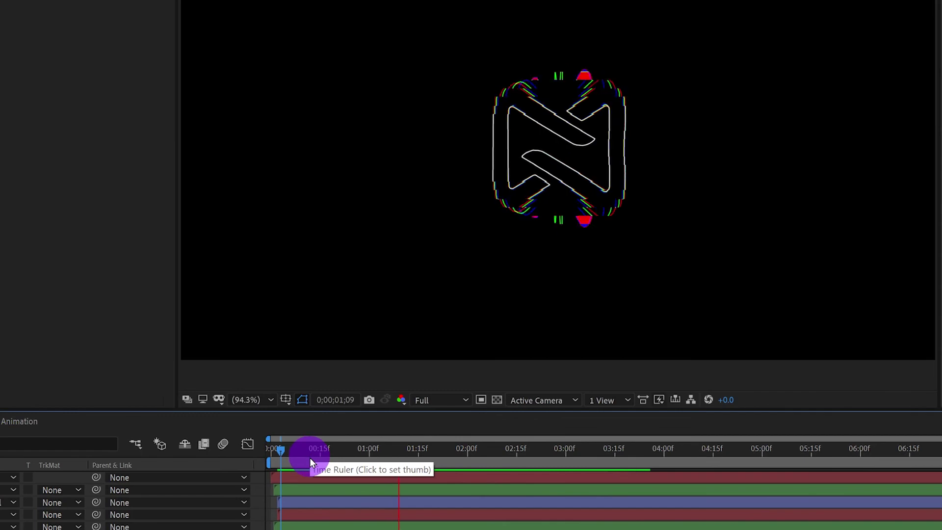
Create an adjustment layer named Glow and place it below the three fill layers
key("space")
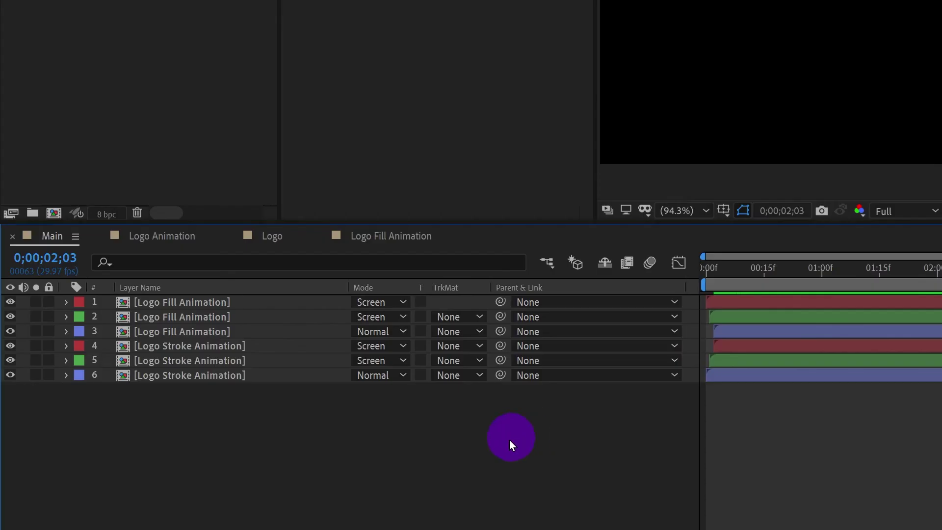
right_click(431, 455)
mouse_move(496, 303)
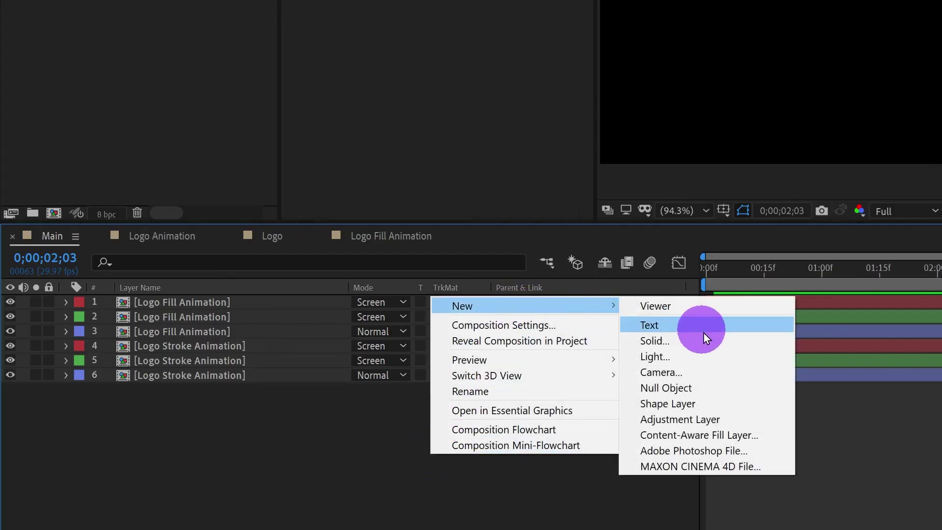
left_click(702, 418)
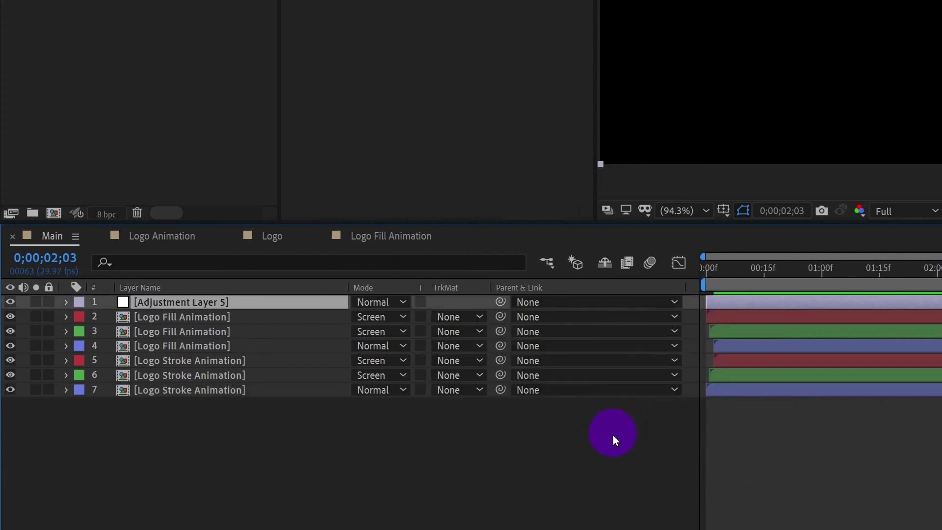
key("Return")
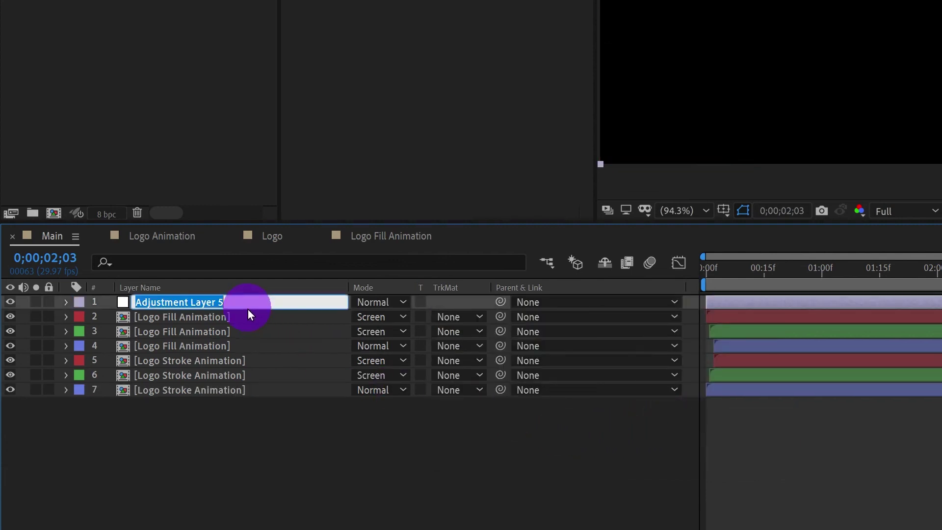
type("Glow")
key("Return")
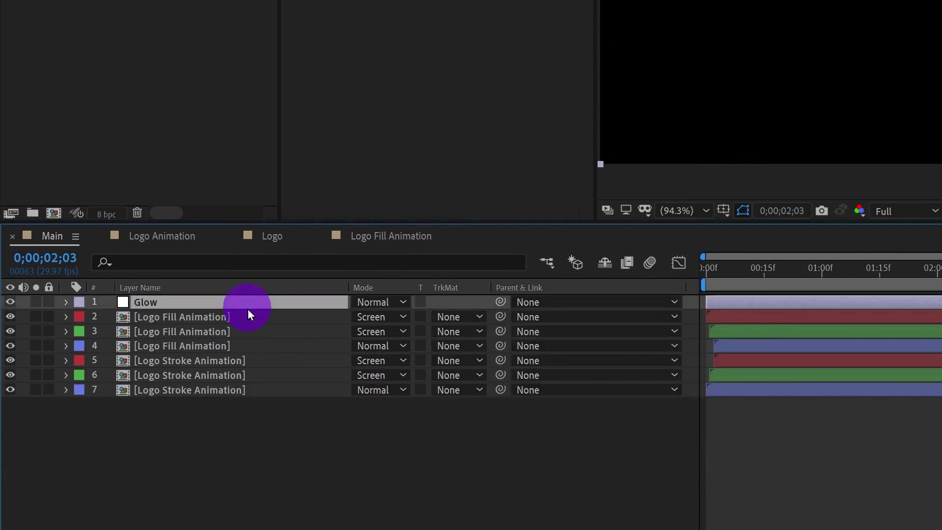
left_click_drag(229, 302, 229, 354)
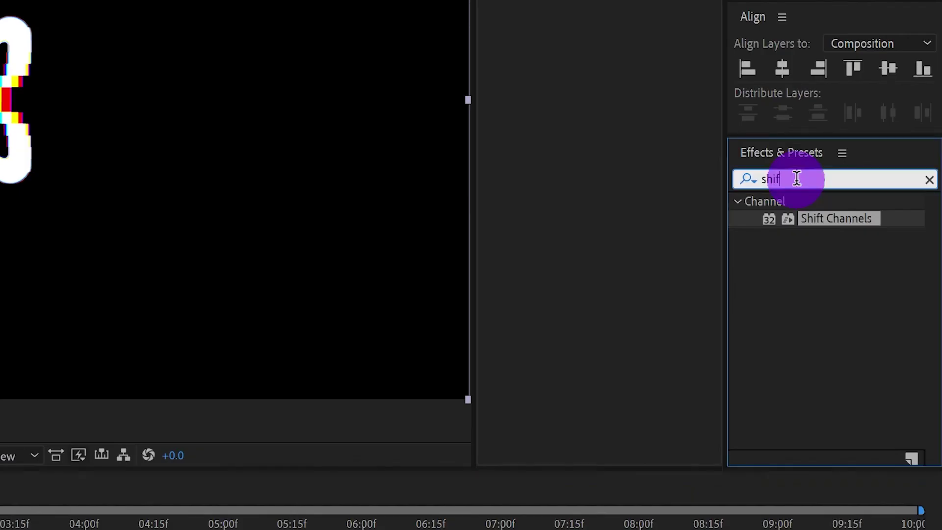
Apply the Glow effect to the Glow adjustment layer and move the time to 1 second
double_click(880, 229)
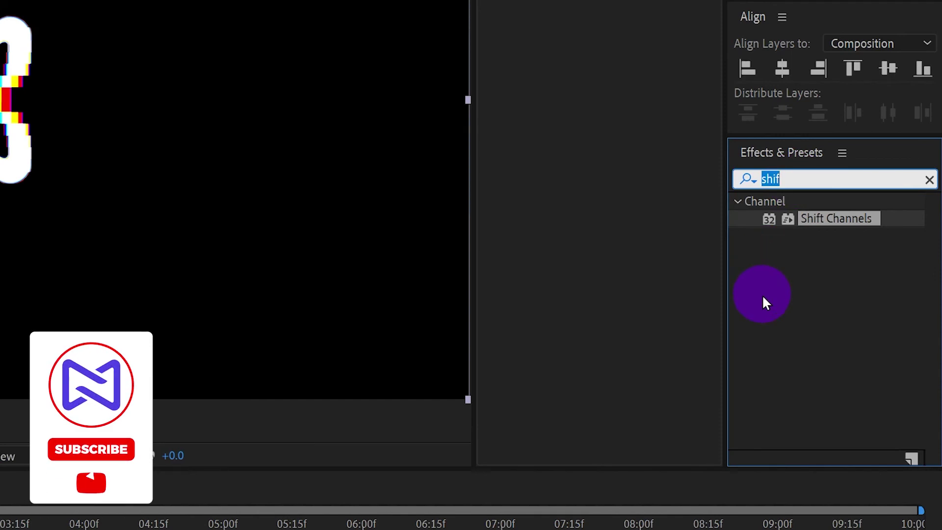
type("glow")
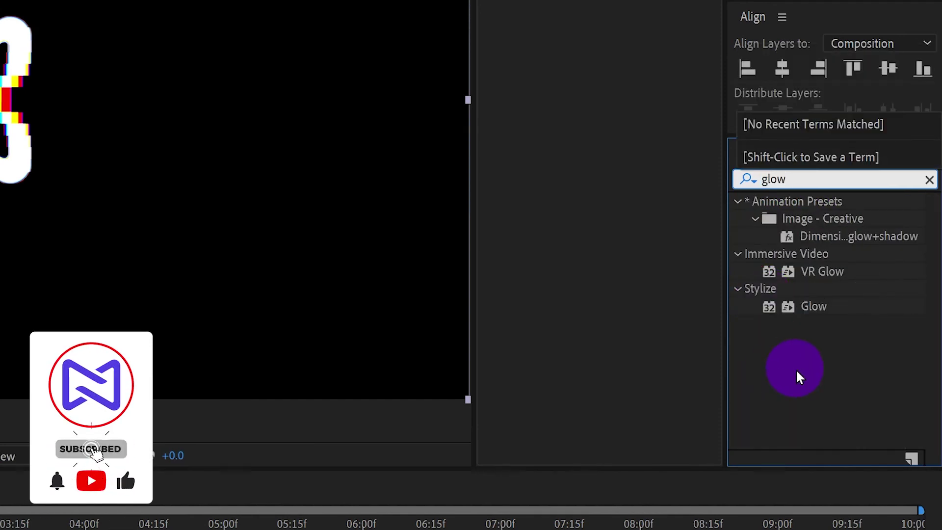
left_click_drag(814, 311, 120, 414)
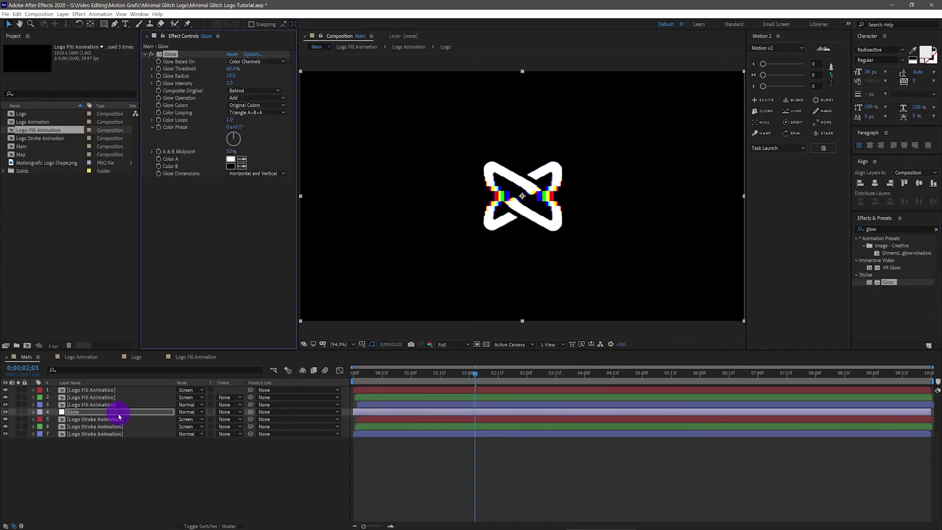
left_click(371, 375)
left_click_drag(373, 375, 412, 376)
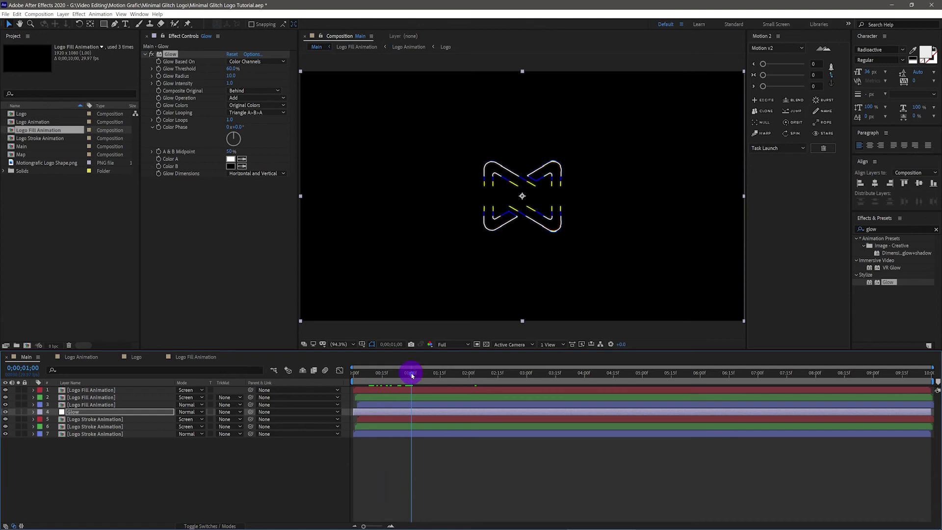
Set the Glow Radius to 25 and Glow Intensity to 5
left_click(213, 139)
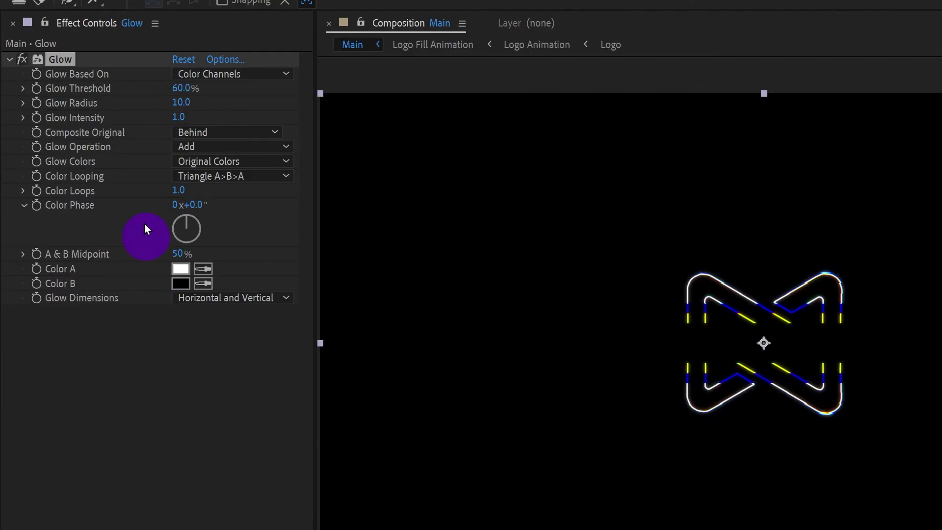
left_click(182, 103)
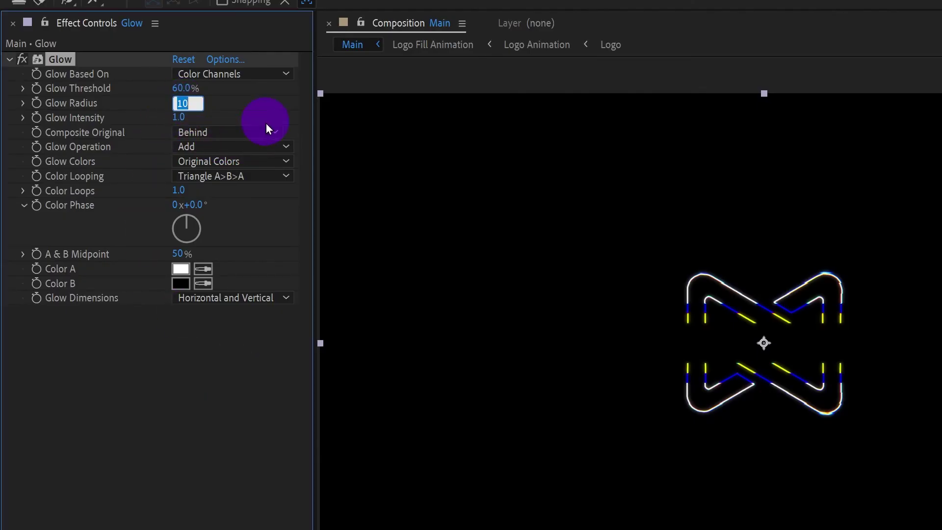
type("25")
left_click(252, 105)
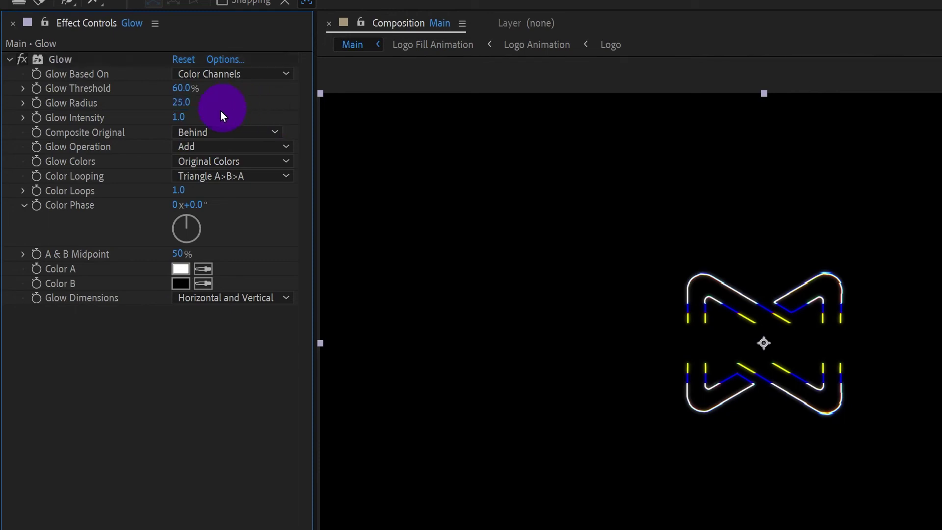
left_click(183, 118)
type("5")
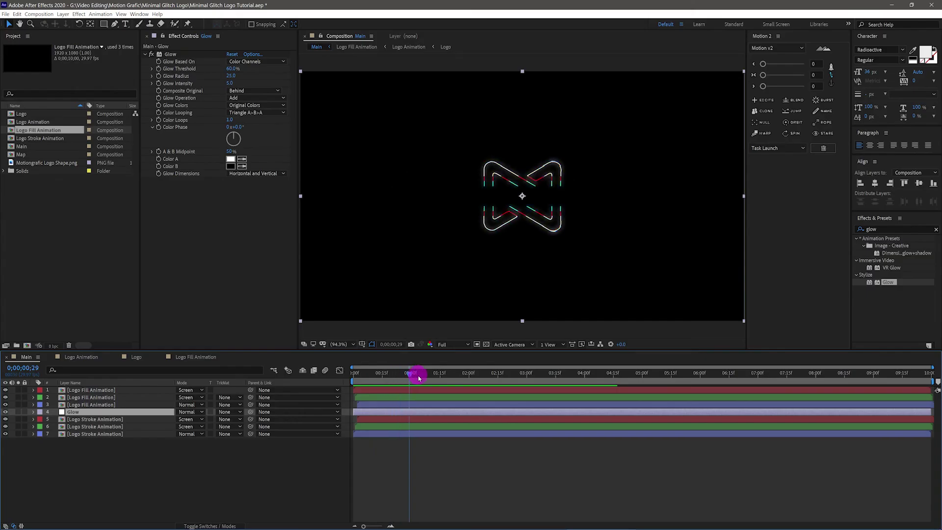
In Logo Animation, duplicate Cam Ctrl, Camera 1 and Logo and move the copies below
left_click_drag(418, 377, 523, 377)
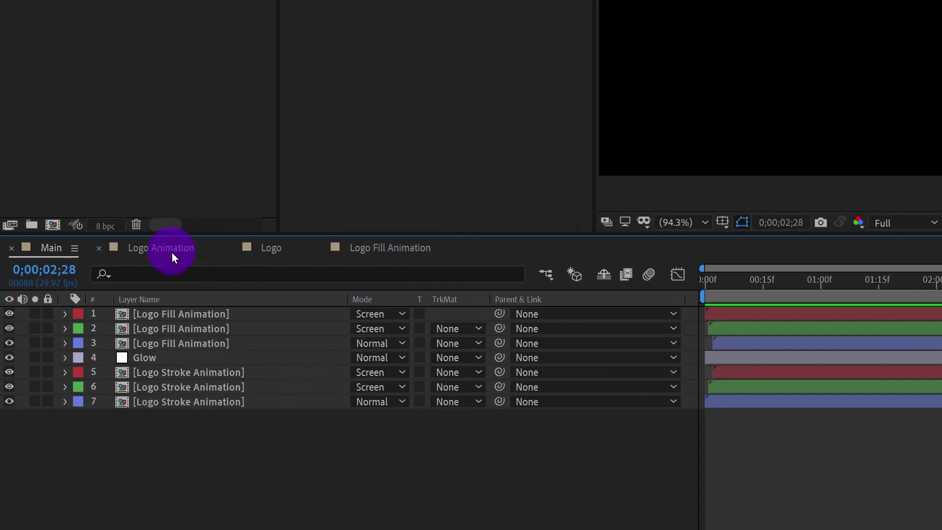
left_click(171, 250)
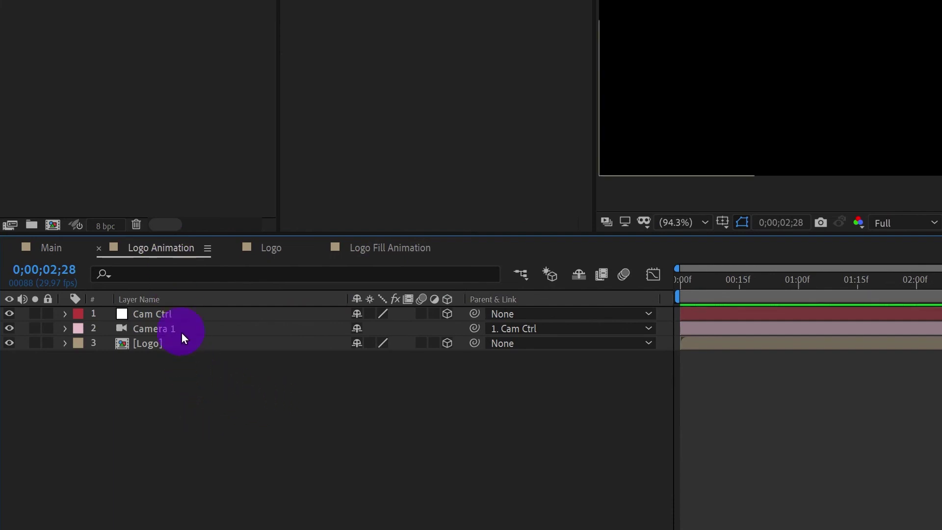
left_click(173, 313)
left_click(157, 340, "shift")
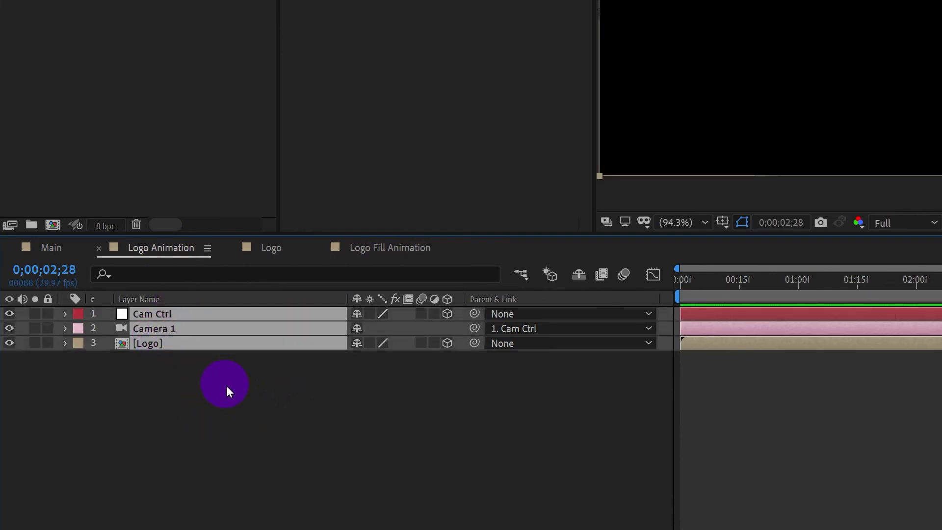
key("ctrl+d")
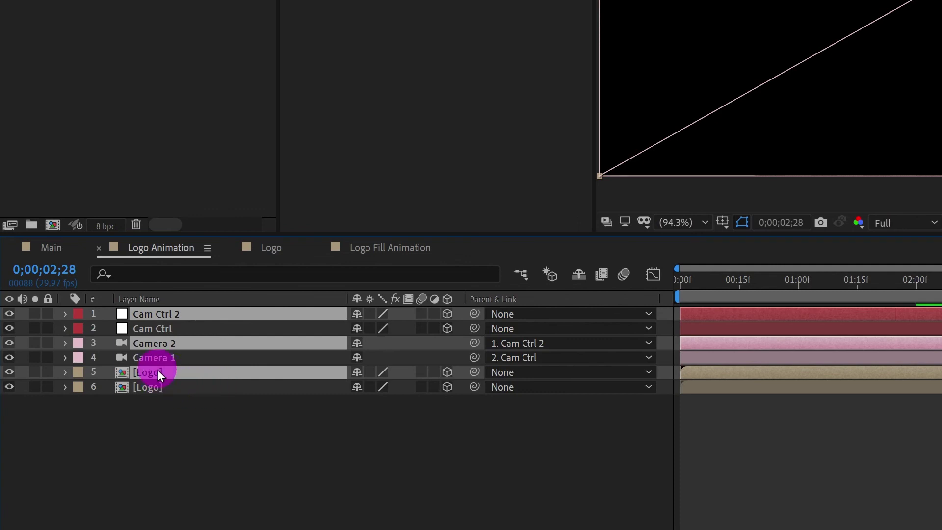
left_click_drag(158, 370, 155, 402)
Select the original Cam Ctrl, Camera 1 and Logo layers and choose Pre-compose
left_click(159, 345)
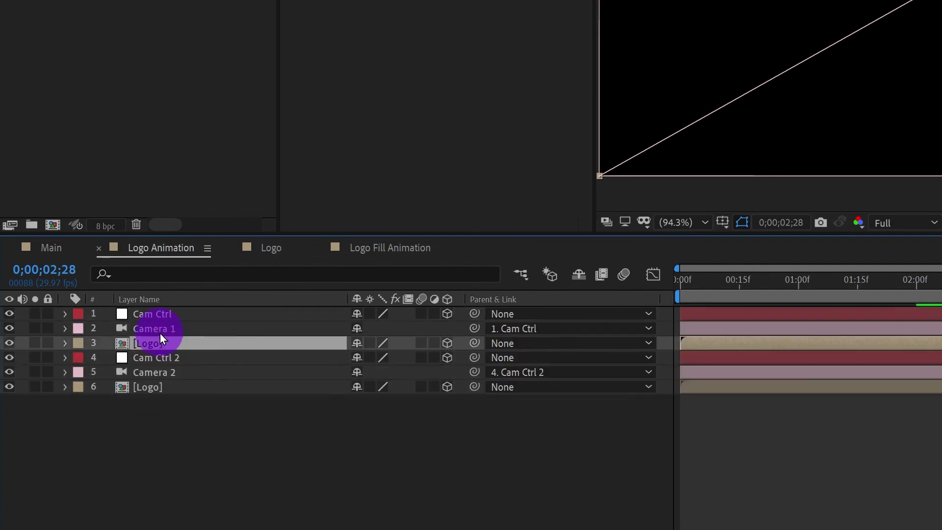
left_click(161, 316, "shift")
right_click(161, 316)
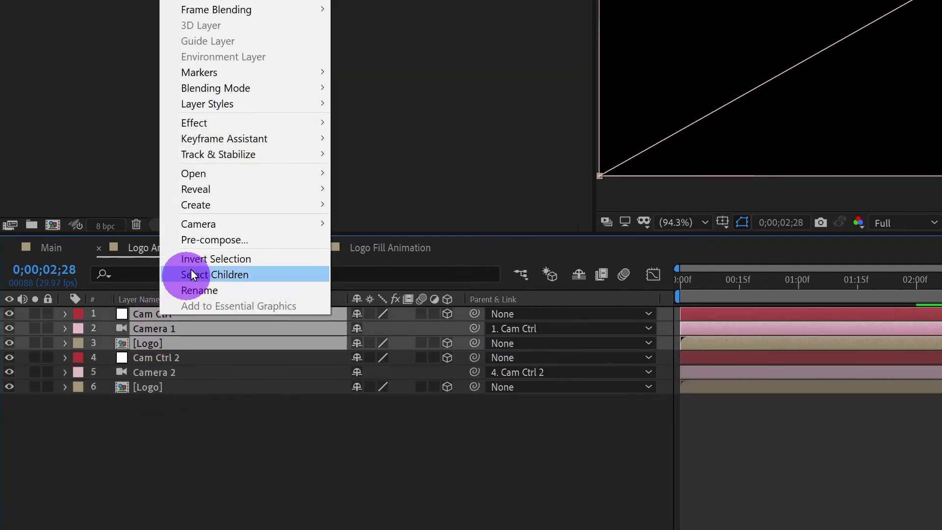
left_click(191, 239)
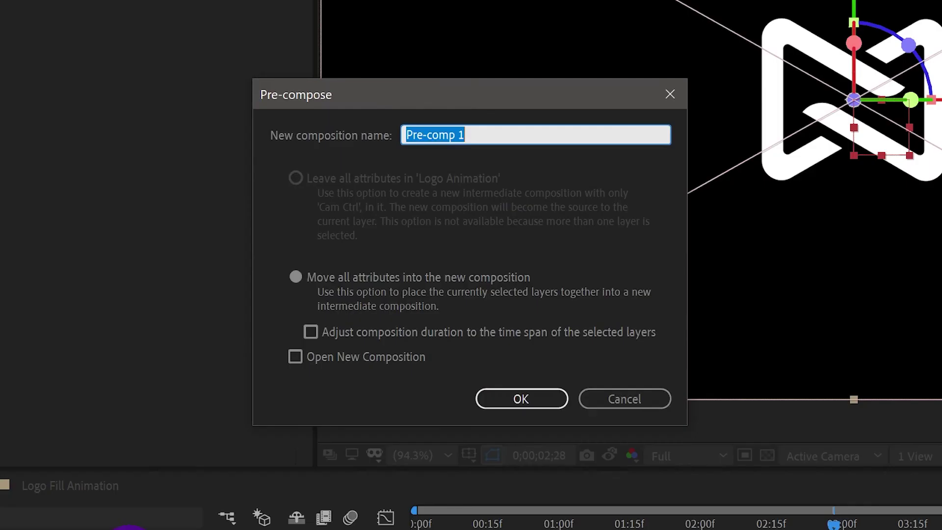
Pre-compose the original layers as Logo Movement 1 and hide that layer
type("Logo Movement")
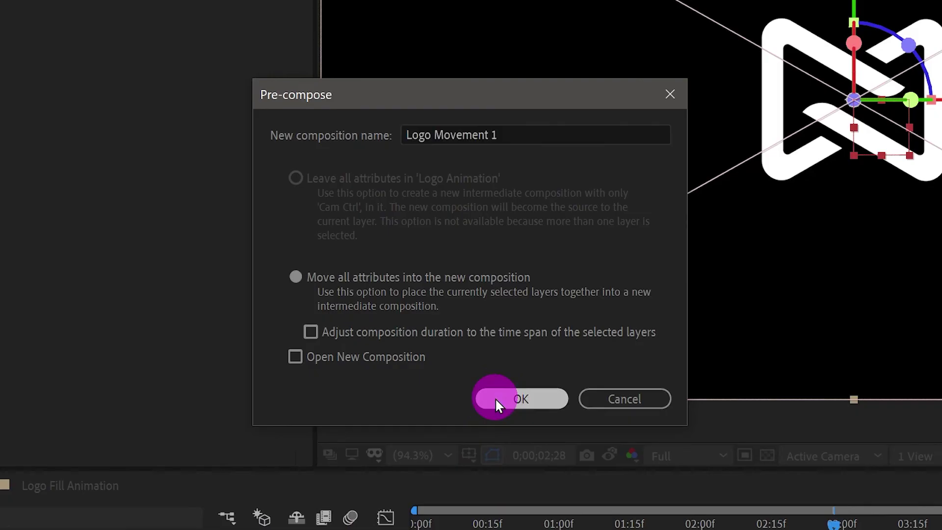
left_click(497, 398)
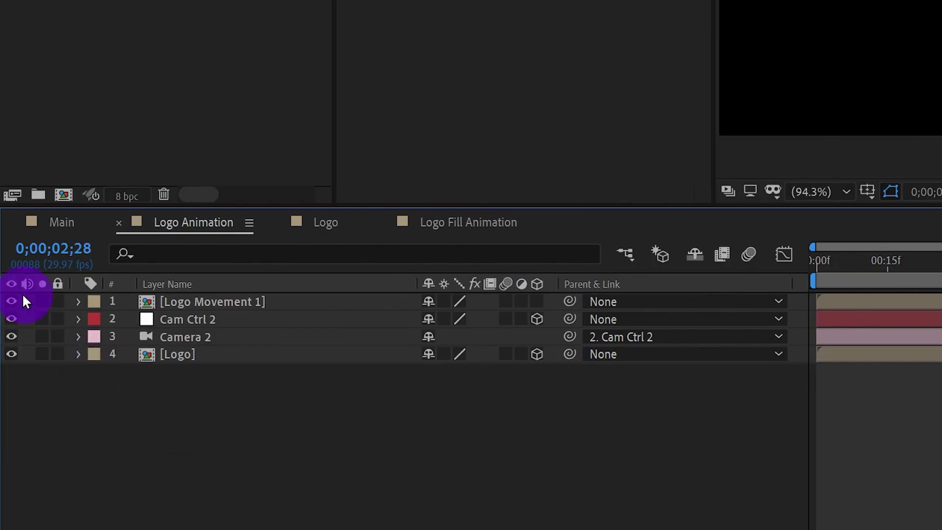
left_click(10, 301)
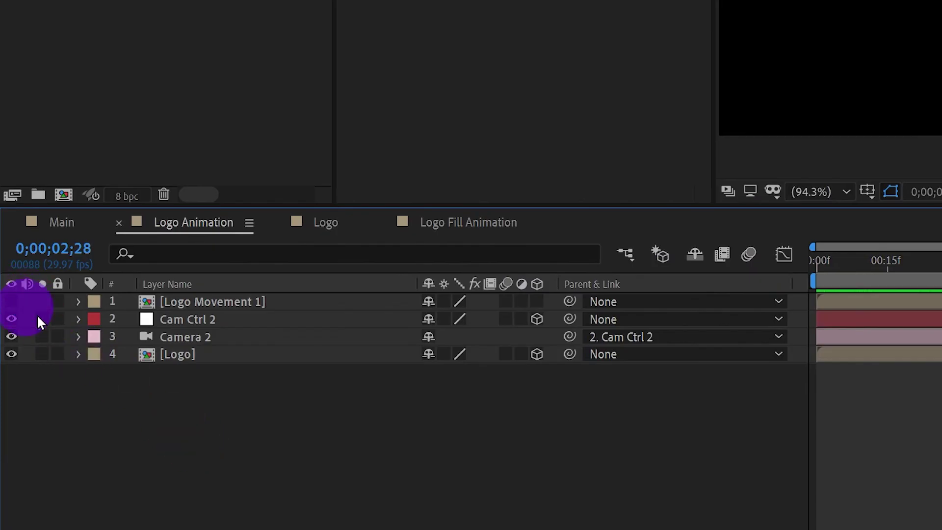
left_click(194, 401)
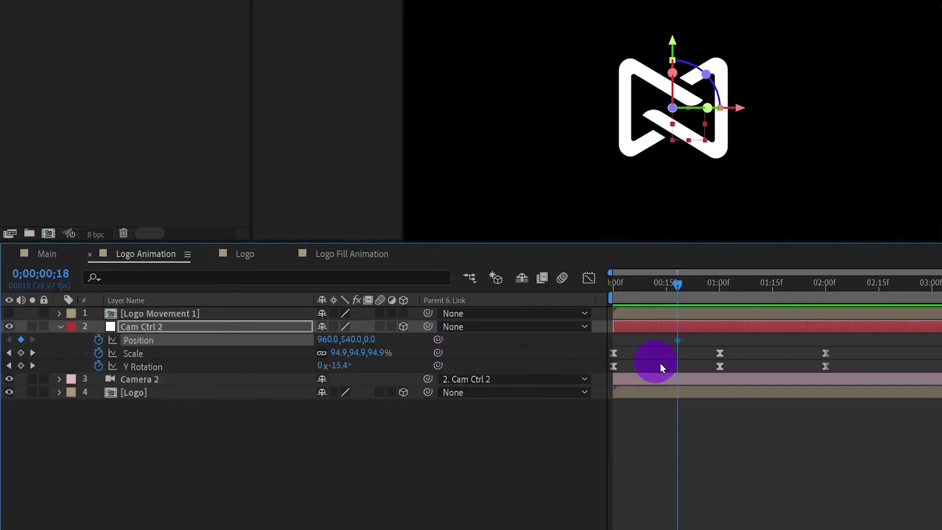
Key Cam Ctrl 2 Position from X 1286 to centre, with keyframes at 1 and 2 seconds
left_click_drag(677, 285, 833, 293)
left_click_drag(676, 340, 820, 340)
left_click_drag(611, 288, 639, 287)
left_click_drag(327, 339, 681, 288)
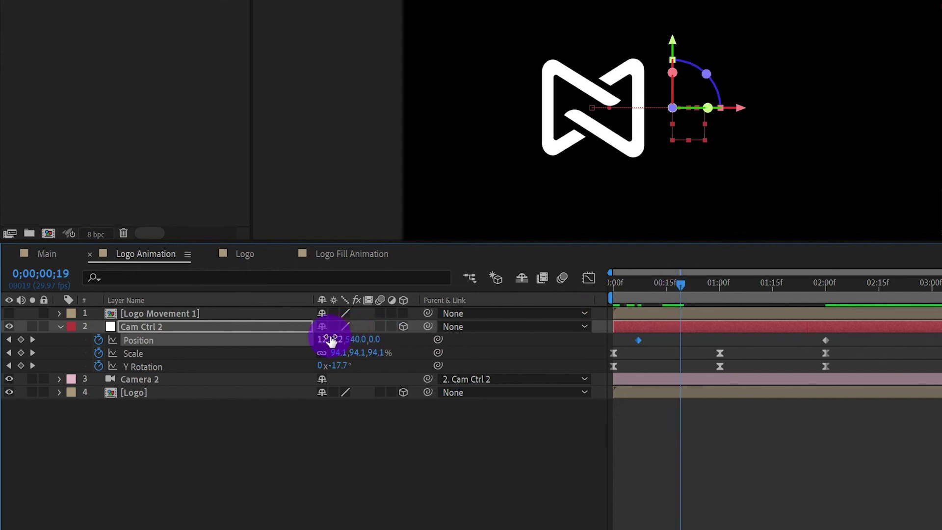
left_click_drag(331, 340, 3, 351)
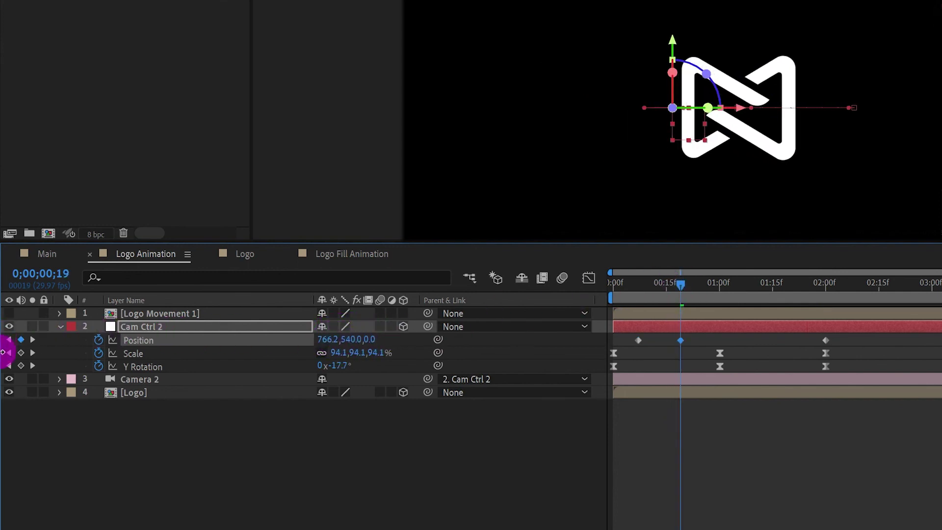
left_click_drag(680, 340, 717, 342)
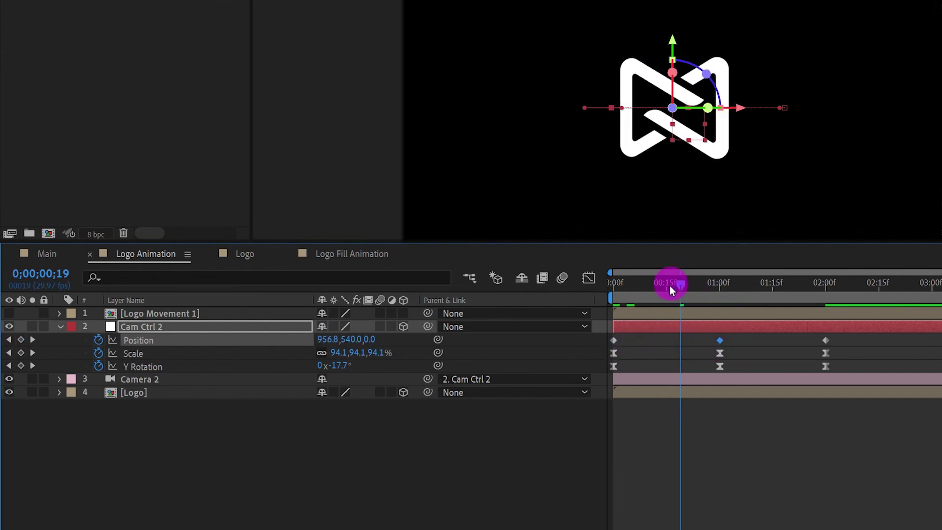
left_click_drag(671, 289, 599, 299)
key("space")
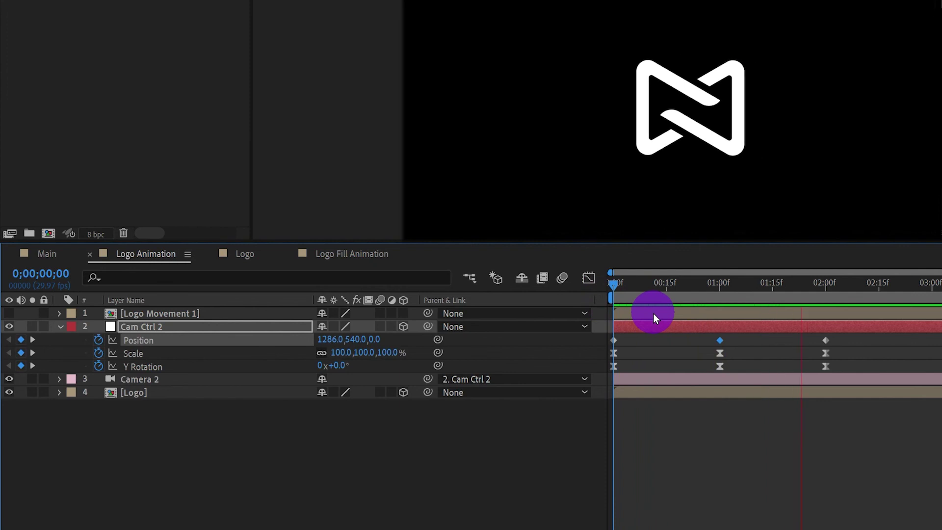
key("space")
Steepen the Position ease handles in the speed graph so speed spikes at 1 second
left_click_drag(852, 321, 592, 354)
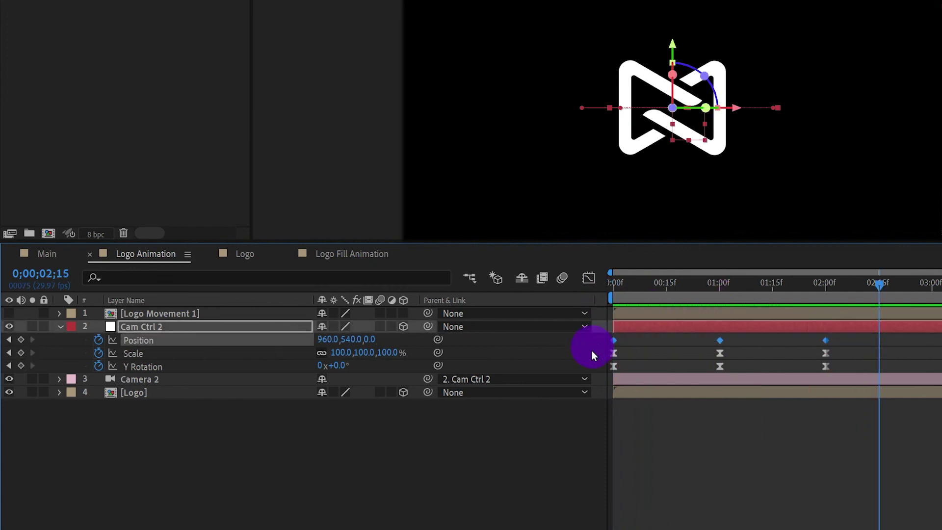
left_click_drag(588, 408, 589, 408)
left_click(588, 277)
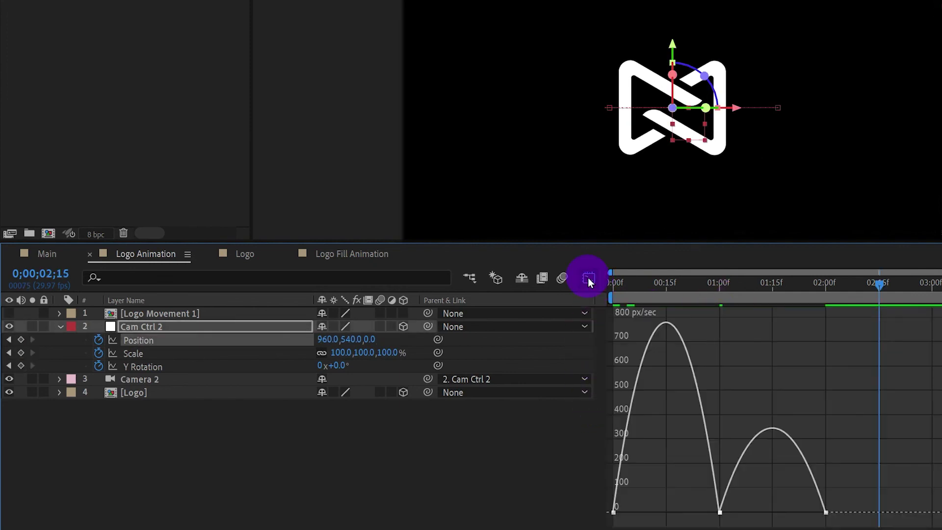
left_click(718, 513)
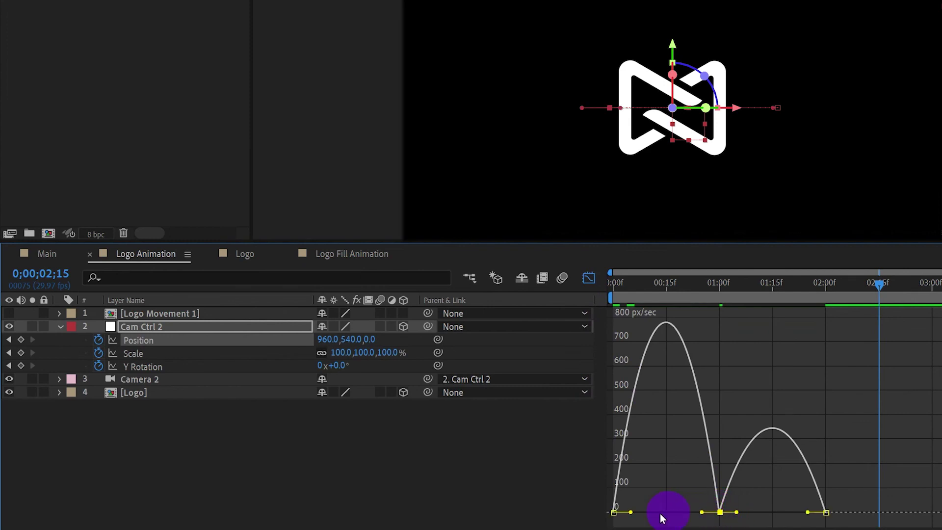
left_click_drag(631, 512, 719, 510)
left_click_drag(808, 511, 719, 513)
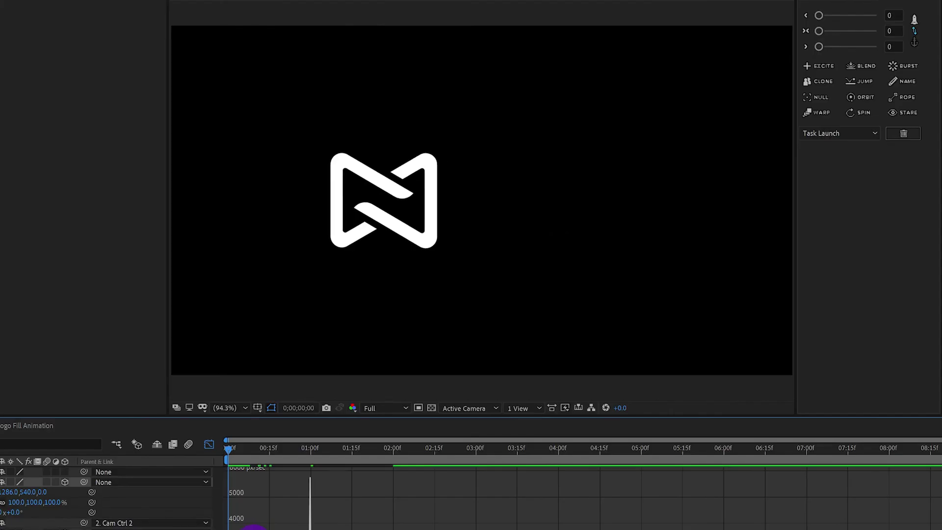
key("space")
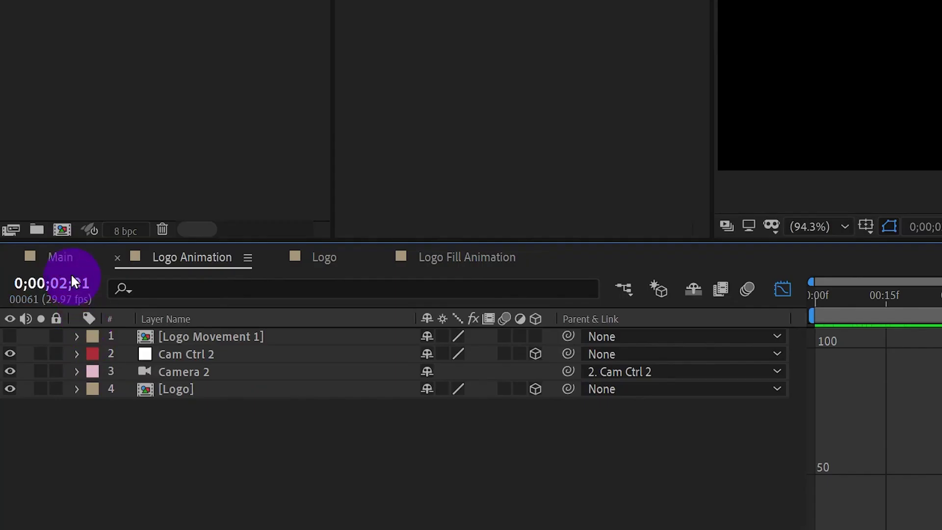
In Main, hide Logo Movement 3 and preview the Logo Movement 1 variation up to 2 seconds
left_click(28, 357)
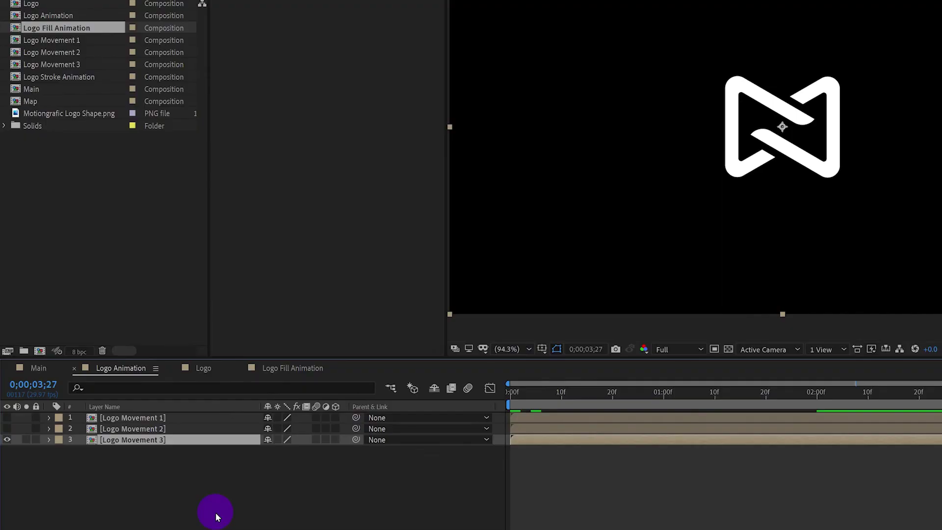
left_click(144, 452)
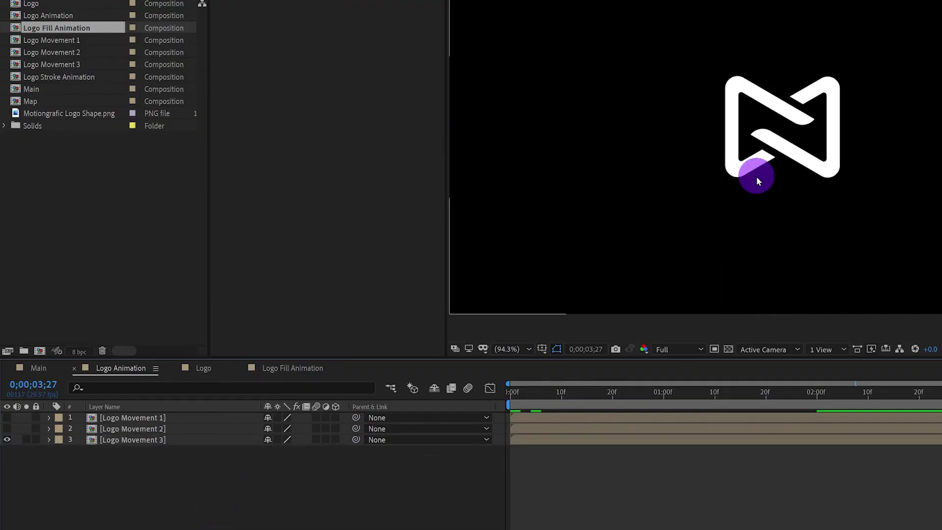
left_click(6, 442)
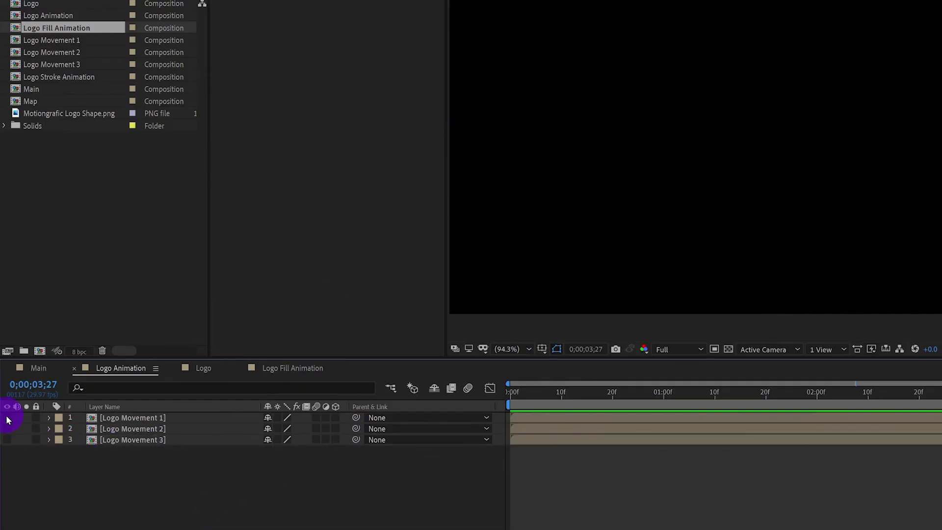
left_click(7, 418)
left_click_drag(540, 393, 587, 397)
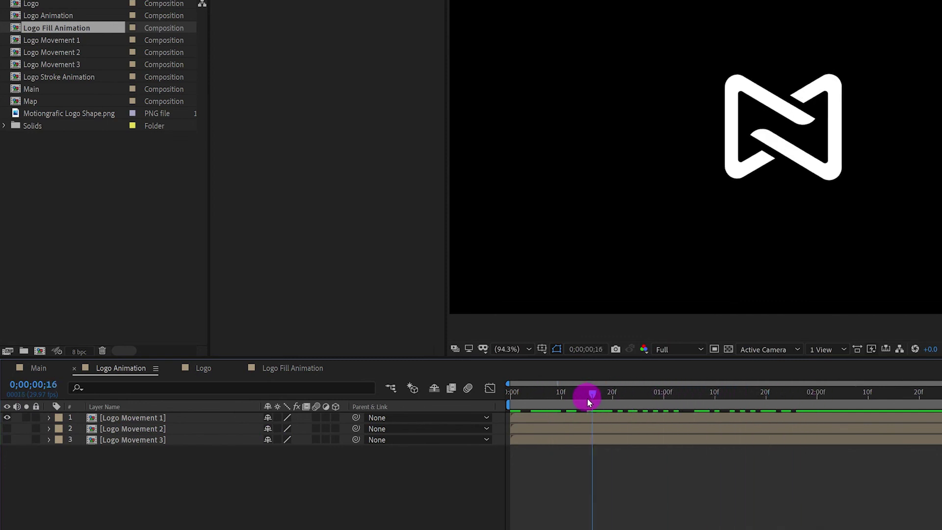
Return to frame 15, swap Logo Movement 1 for Logo Movement 2, and preview it
left_click(108, 419)
left_click(7, 418)
left_click(7, 428)
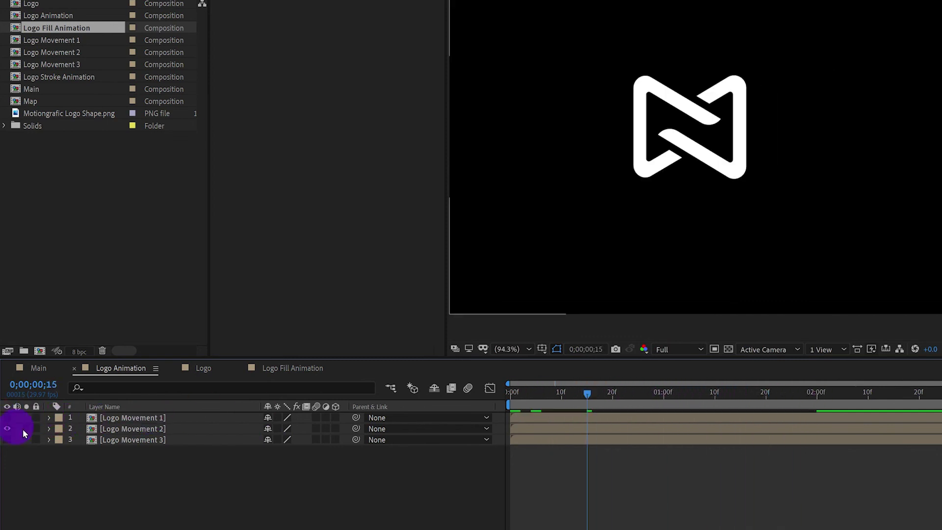
left_click_drag(530, 391, 854, 416)
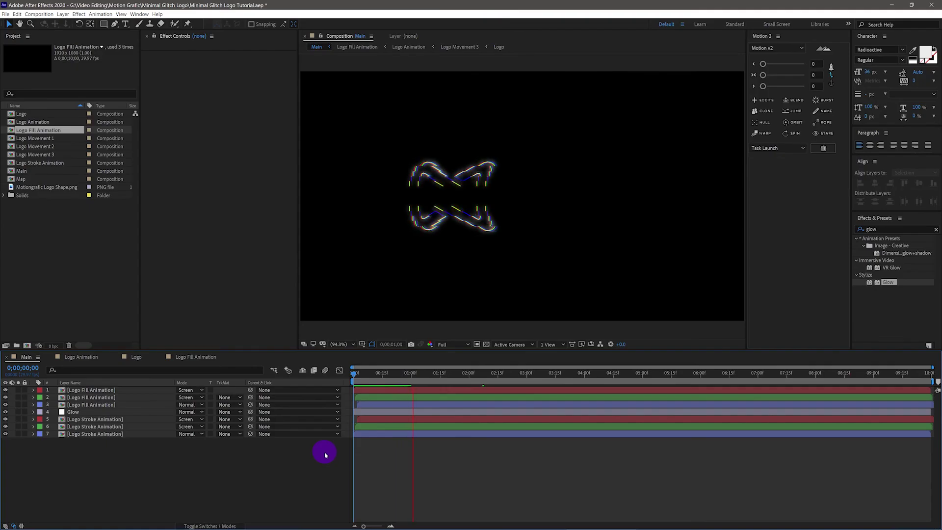